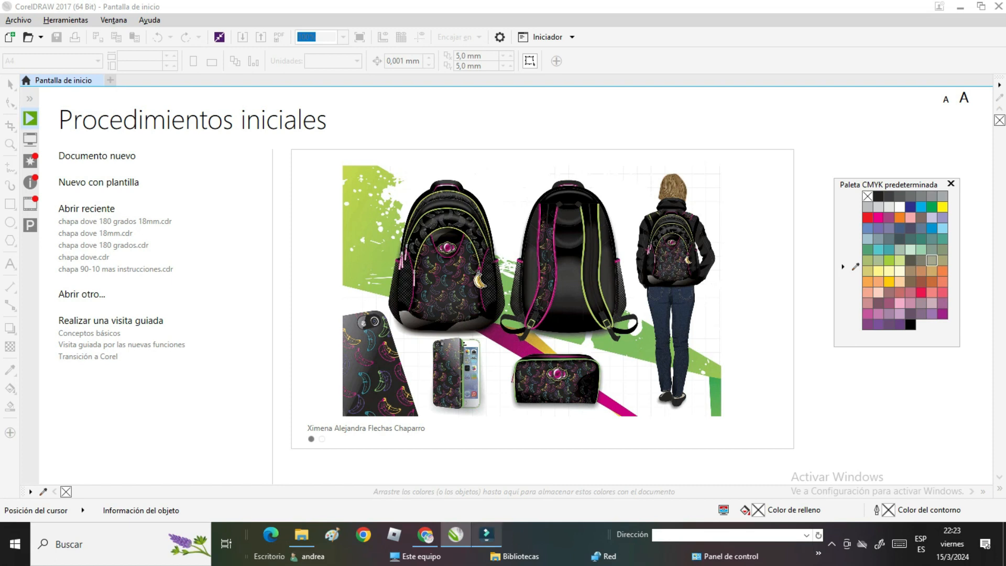
Step: View the pixel versus vector comparison image in the Descargas folder, close it and switch back to CorelDRAW
mouse_move(424, 535)
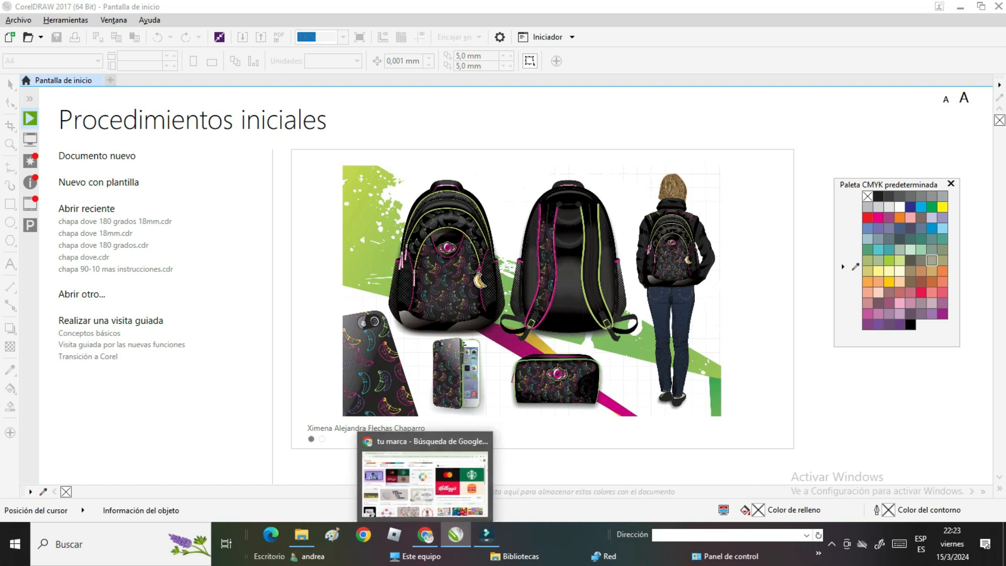
left_click(301, 535)
double_click(566, 184)
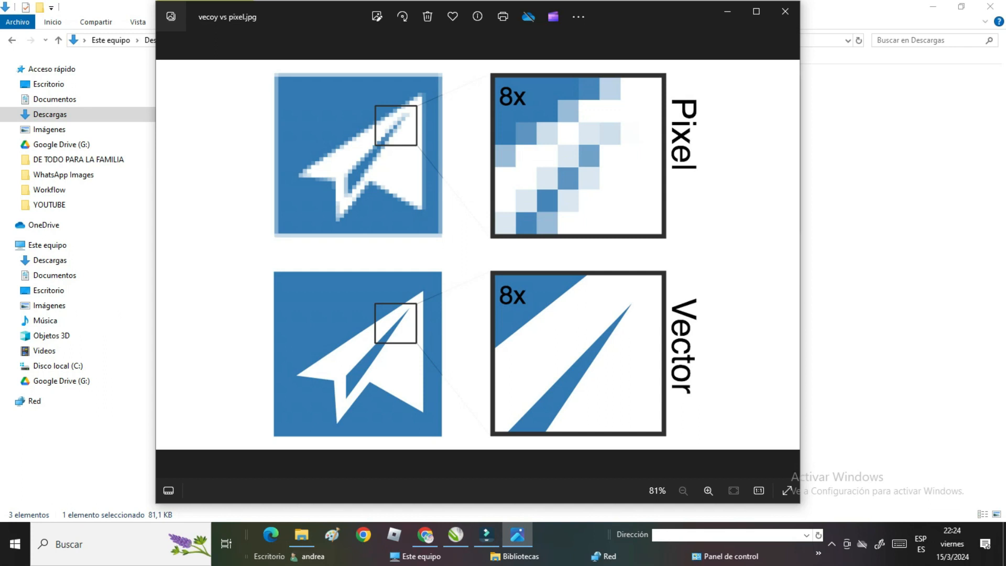
left_click(785, 11)
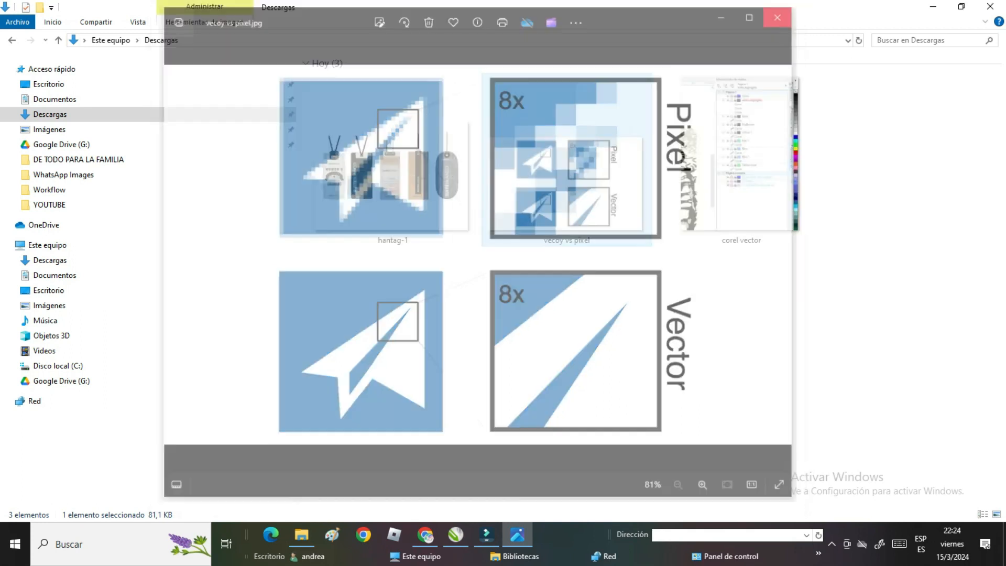
left_click(301, 535)
left_click(455, 534)
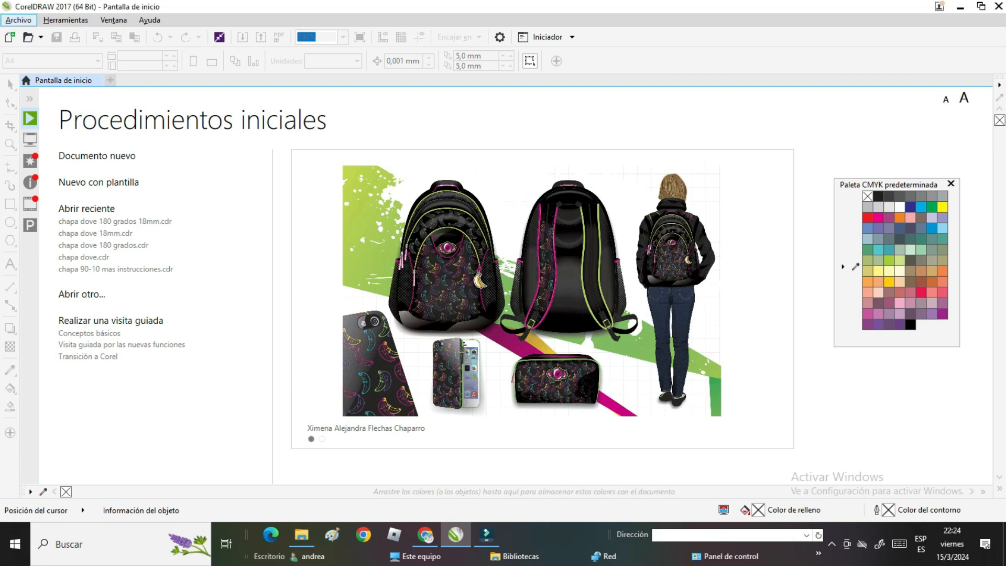
Step: Create a new A4 portrait document in millimetres with CMYK colour mode and 300 ppp resolution
left_click(18, 20)
left_click(34, 35)
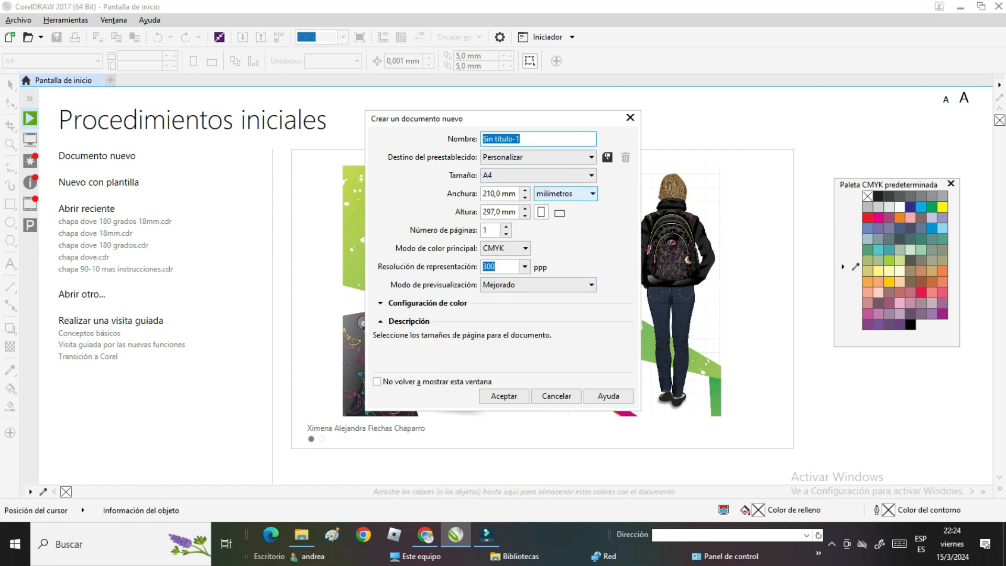
key("Return")
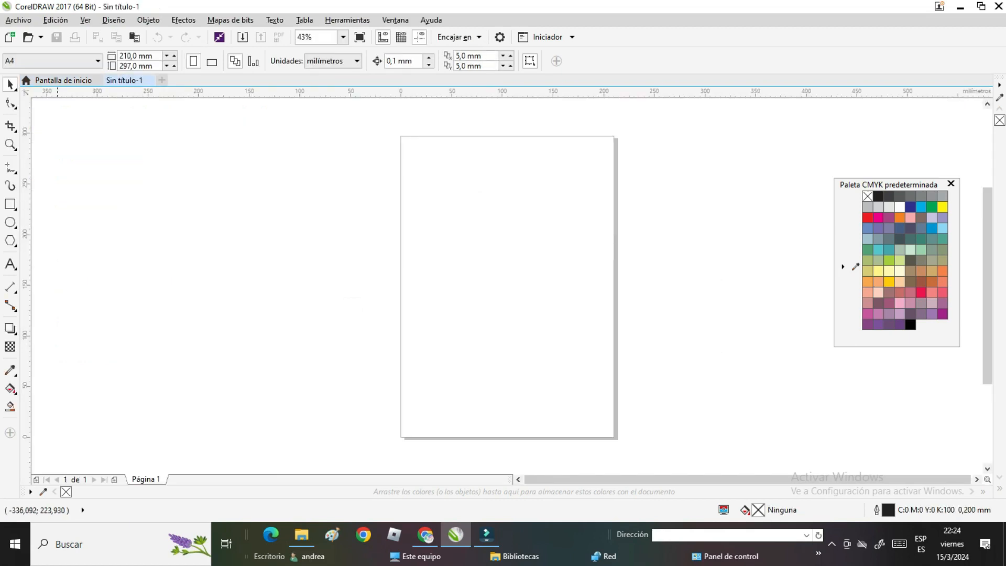
Step: Draw a rectangle about 71 × 95 mm mid-page and an ellipse about 60 × 63 mm below it
left_click(10, 204)
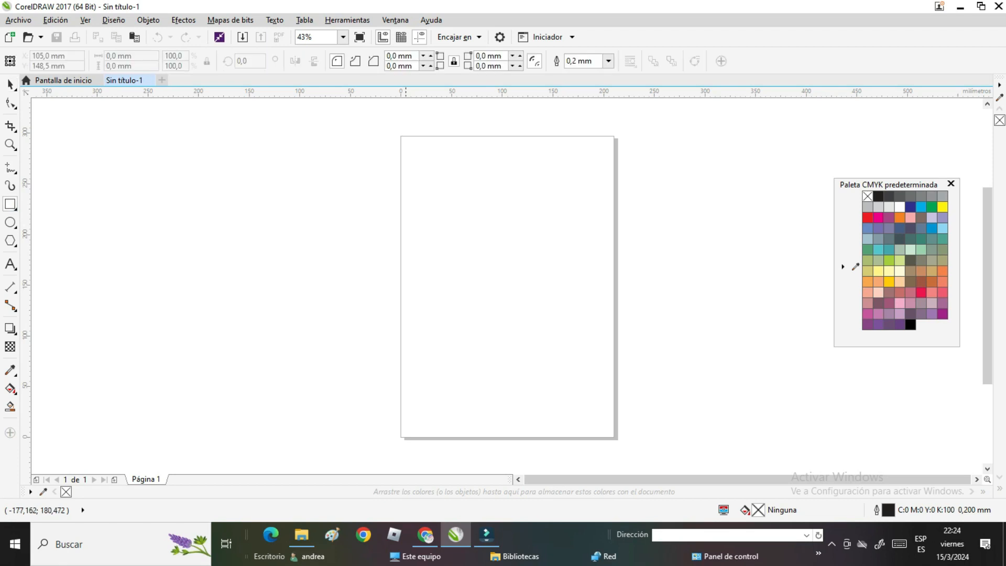
left_click_drag(464, 202, 537, 298)
left_click(10, 222)
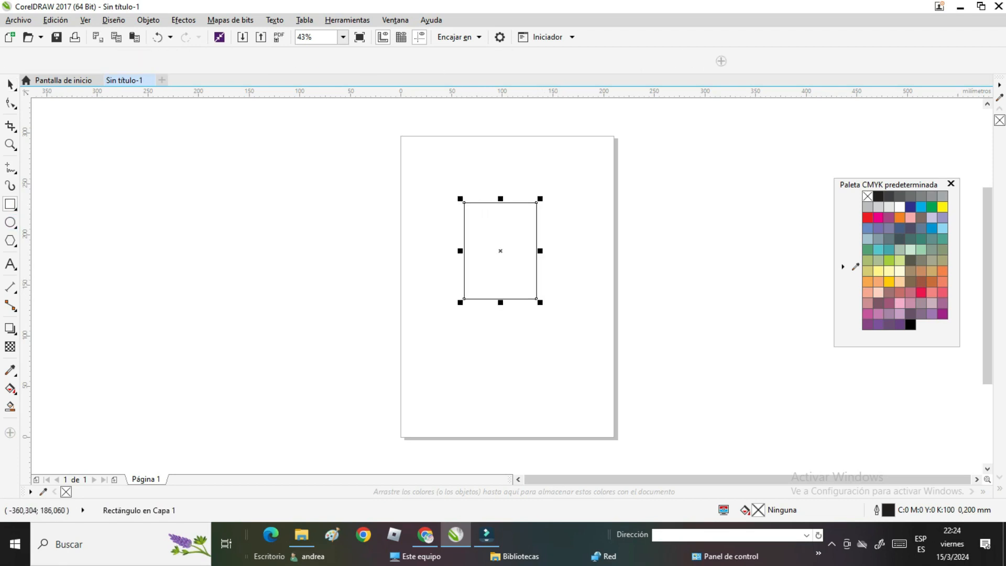
left_click_drag(453, 347, 514, 411)
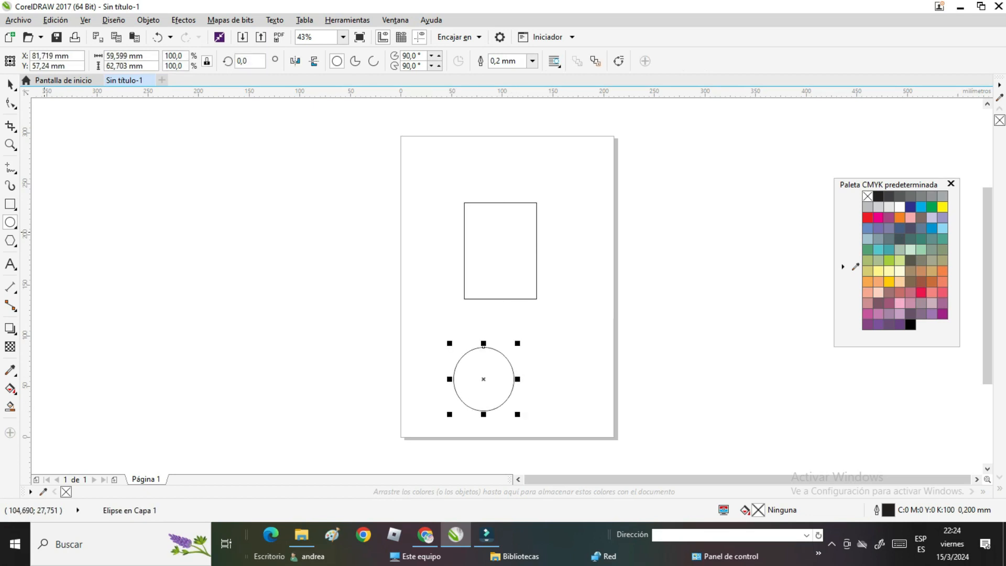
Step: Draw a five-sided polygon above the rectangle and enlarge it to about 64 × 73 mm
left_click(10, 240)
left_click_drag(443, 144, 484, 192)
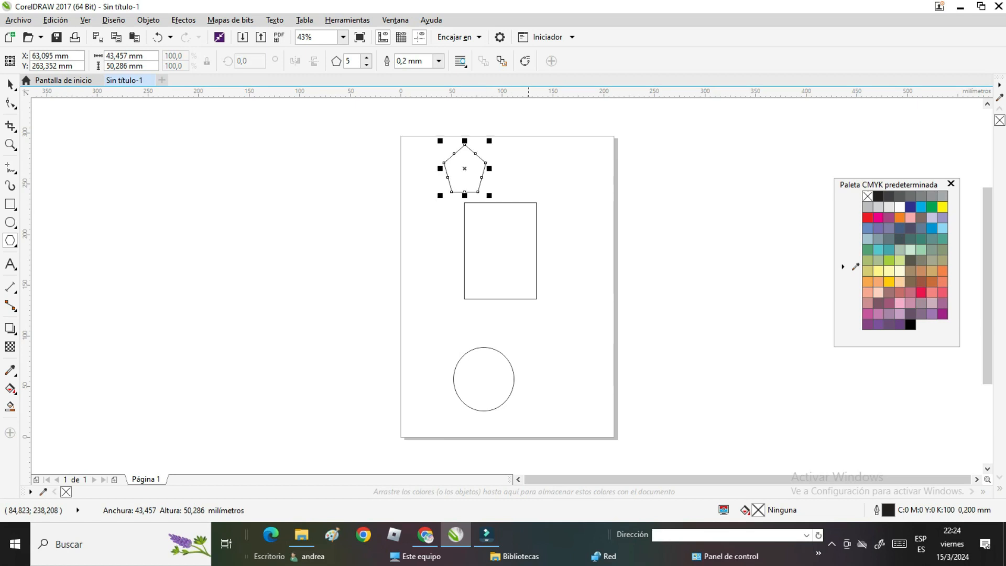
key("space")
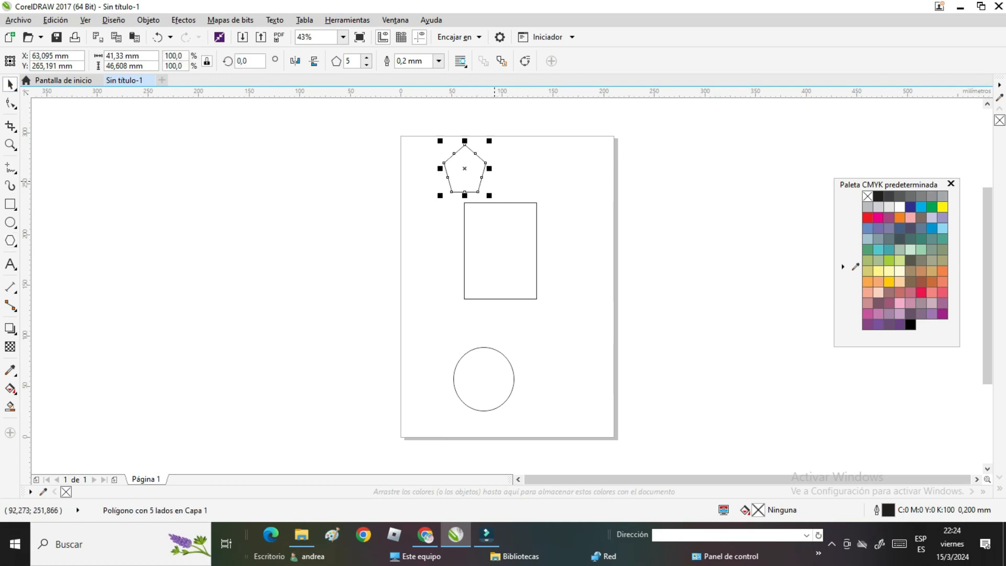
left_click_drag(489, 140, 513, 114)
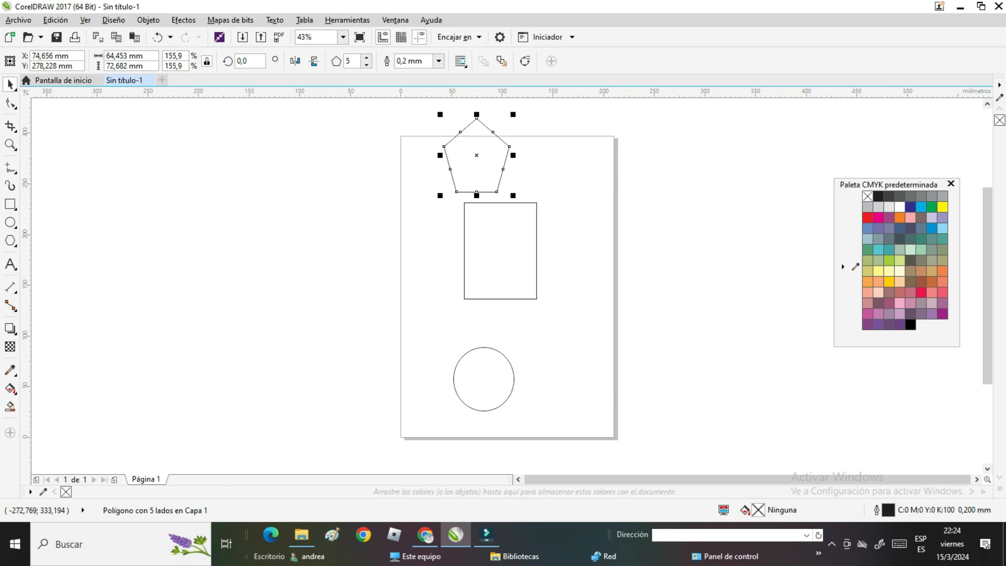
Step: Reduce the pentagon to about 59 × 67 mm and move it further right across the page's upper edge
key("Escape")
double_click(450, 170)
left_click(10, 144)
left_click(459, 174)
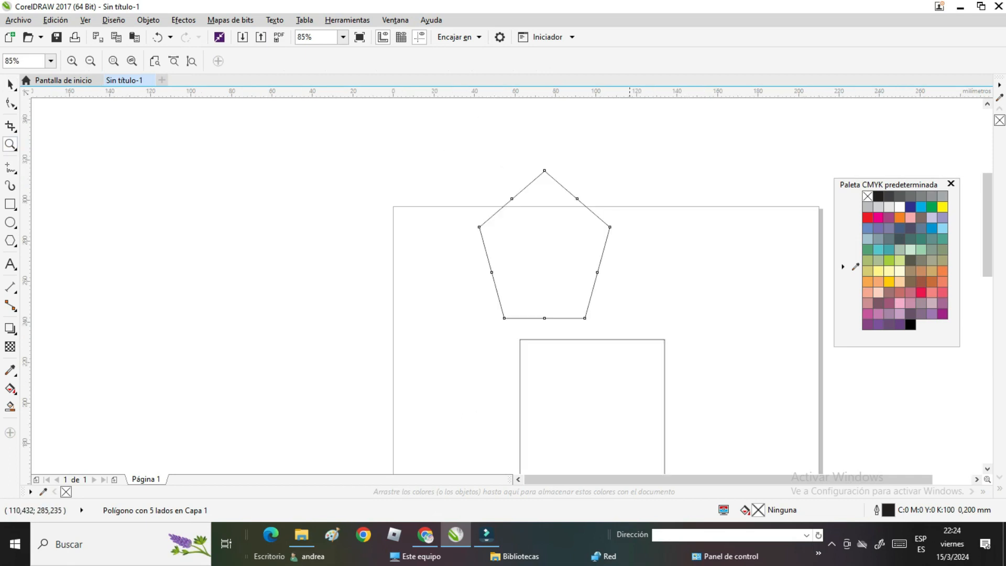
left_click(594, 245)
key("space")
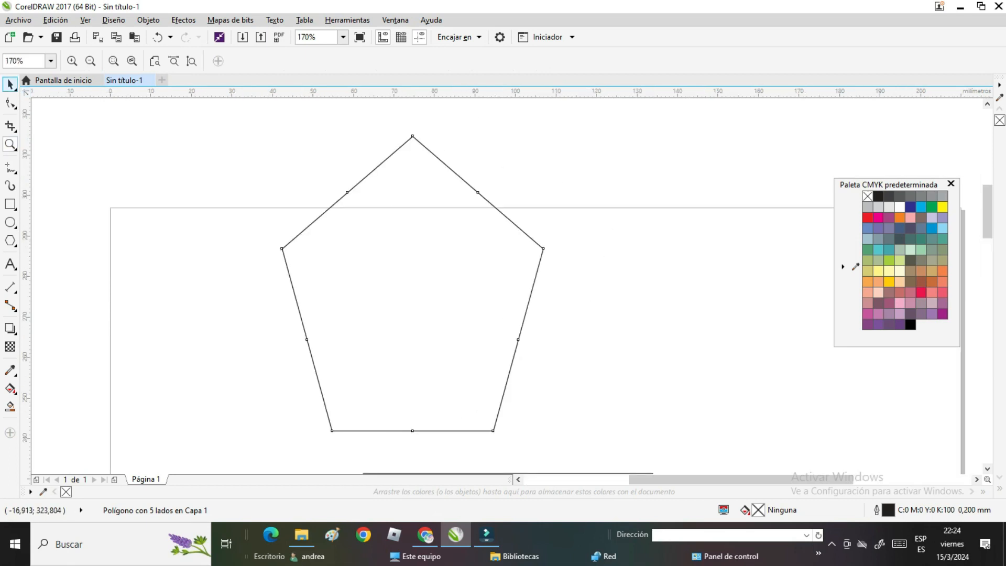
left_click_drag(546, 131, 524, 193)
left_click_drag(464, 315, 626, 256)
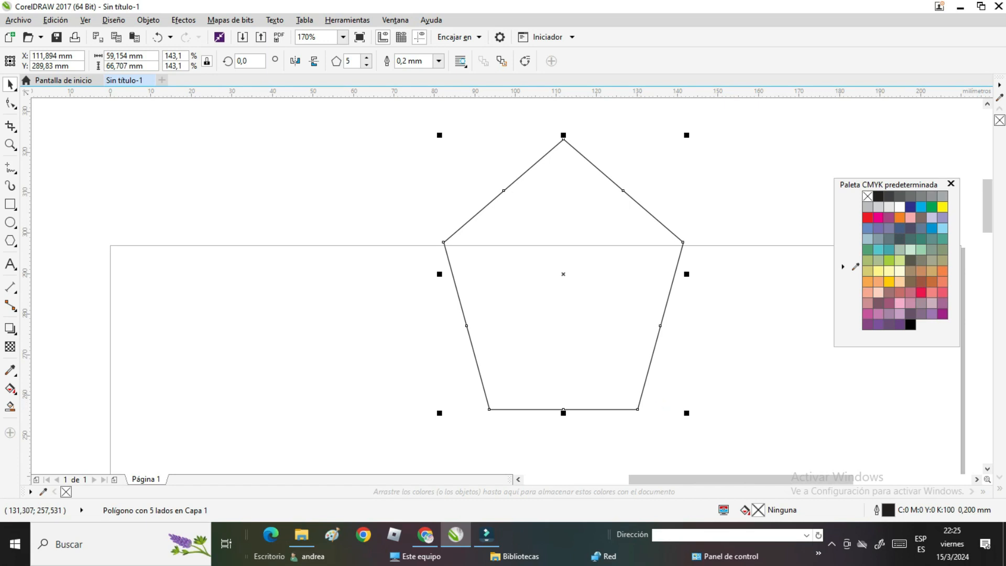
Step: Set the polygon's number of sides to 9
left_click(366, 57)
left_click(366, 57)
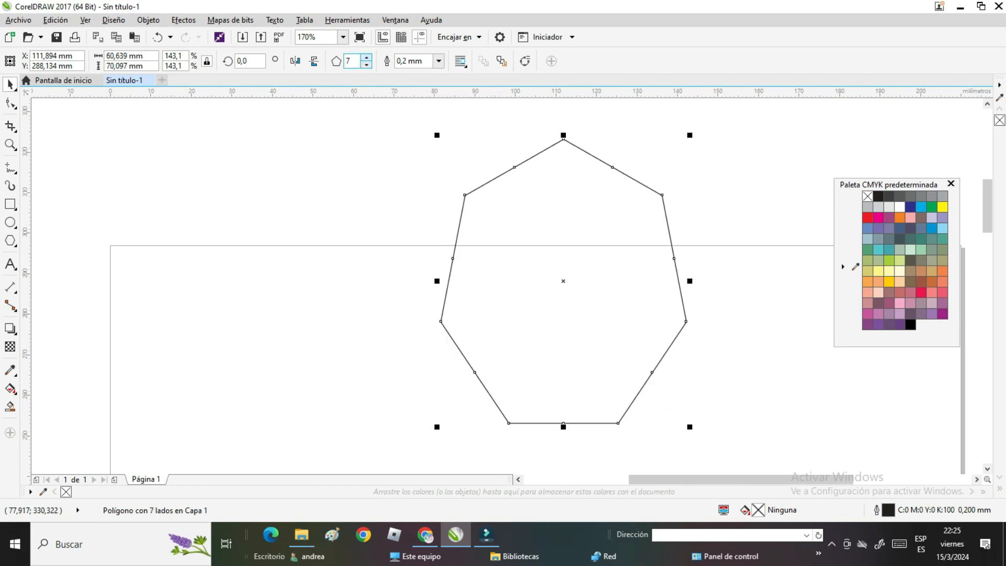
left_click(366, 57)
left_click(366, 57)
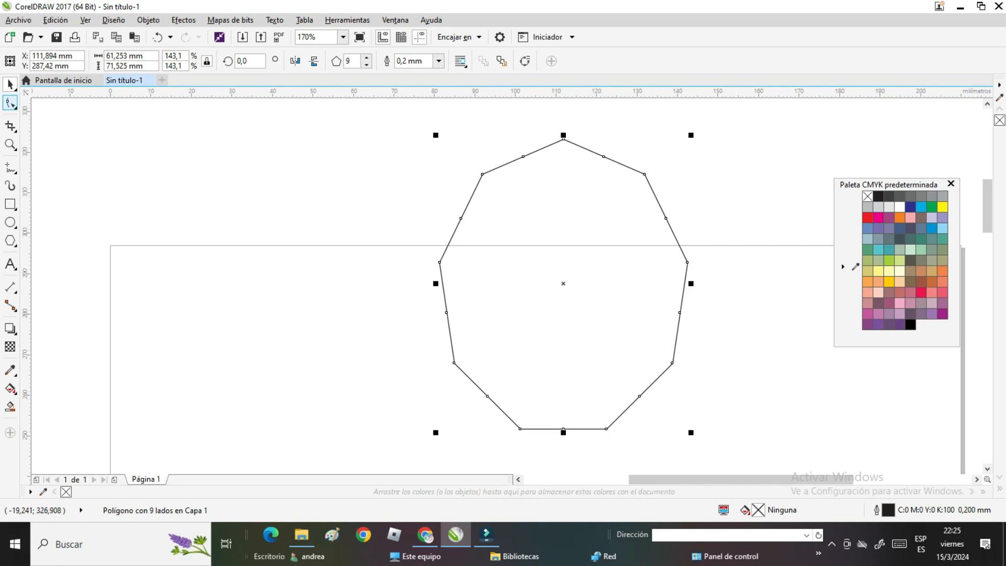
Step: Pull the midpoint nodes of the nine-sided polygon inward with the Shape tool to form a nine-pointed star
left_click(10, 103)
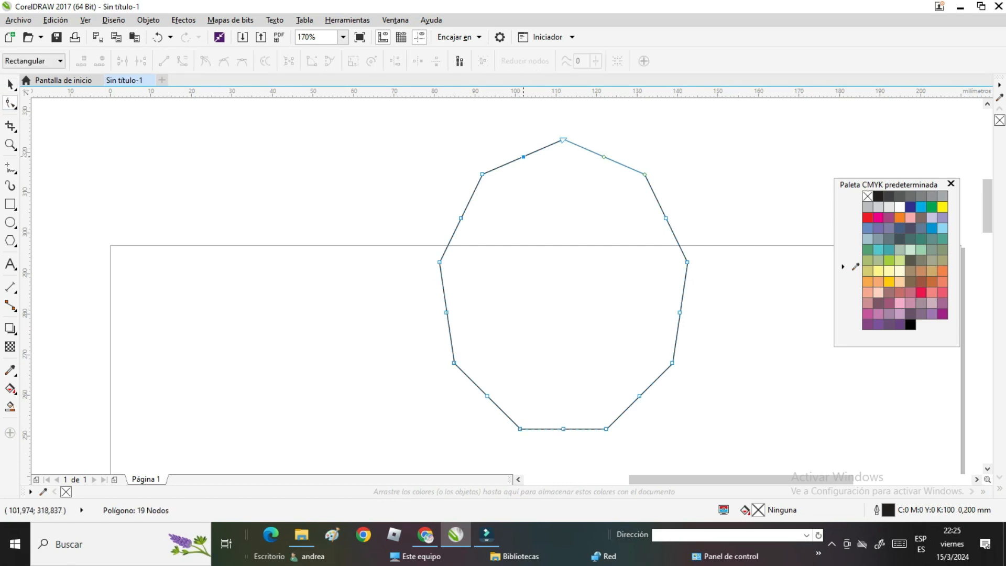
mouse_move(524, 156)
left_mouse_down()
mouse_move(544, 230)
mouse_move(562, 224)
mouse_move(547, 232)
mouse_move(574, 232)
mouse_move(581, 277)
mouse_move(529, 202)
mouse_move(516, 251)
mouse_move(560, 232)
mouse_move(527, 228)
mouse_move(577, 213)
mouse_move(541, 188)
mouse_move(534, 151)
mouse_move(523, 156)
left_mouse_up()
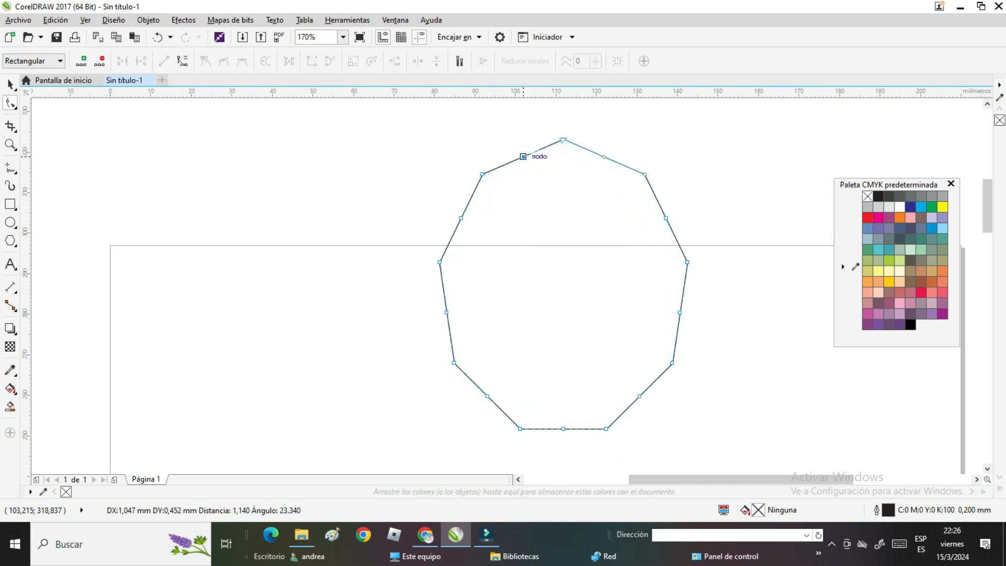
left_click_drag(523, 156, 531, 190)
mouse_move(594, 205)
left_mouse_down()
mouse_move(610, 175)
mouse_move(600, 194)
mouse_move(602, 169)
mouse_move(595, 203)
left_mouse_up()
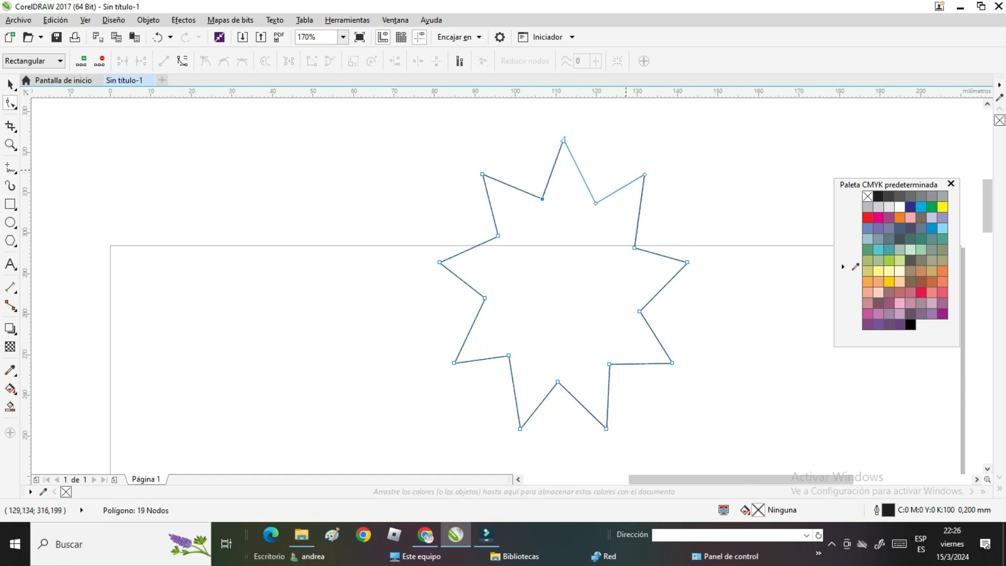
Step: Convert the nine-pointed star to curves
key("space")
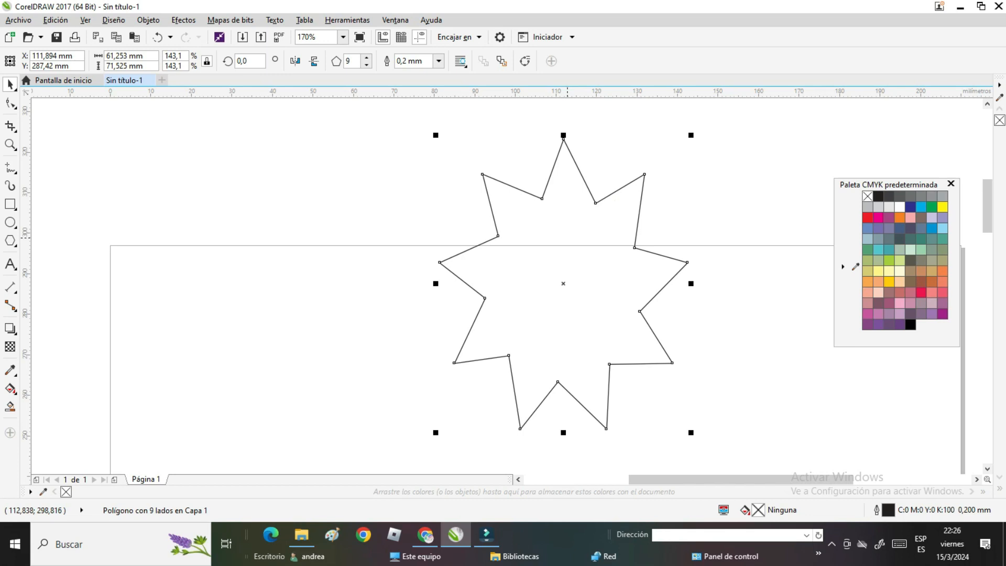
right_click(568, 173)
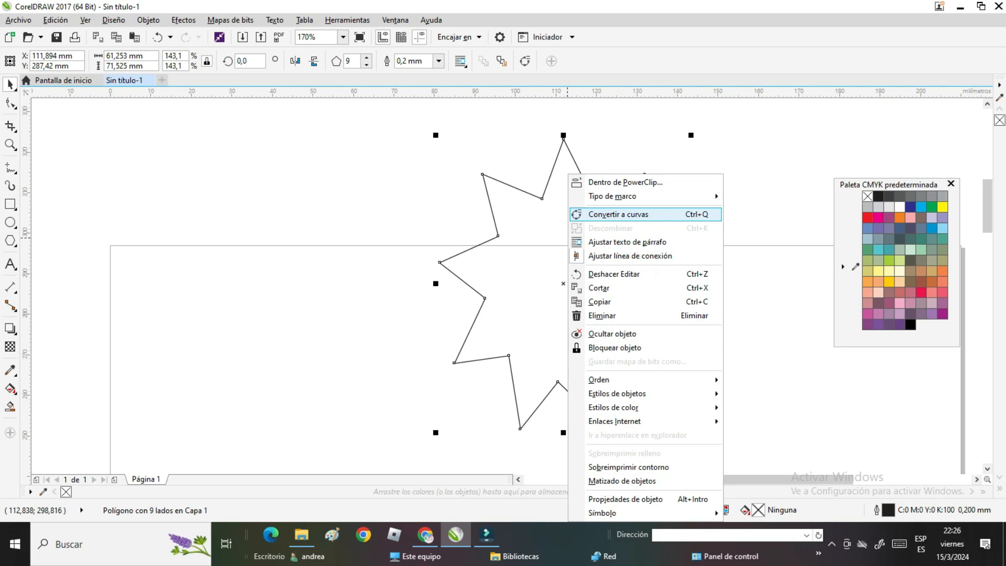
left_click(615, 214)
Step: Move six of the star's inner nodes individually, five outward and one inward, to turn it into an irregular shape
left_click(10, 103)
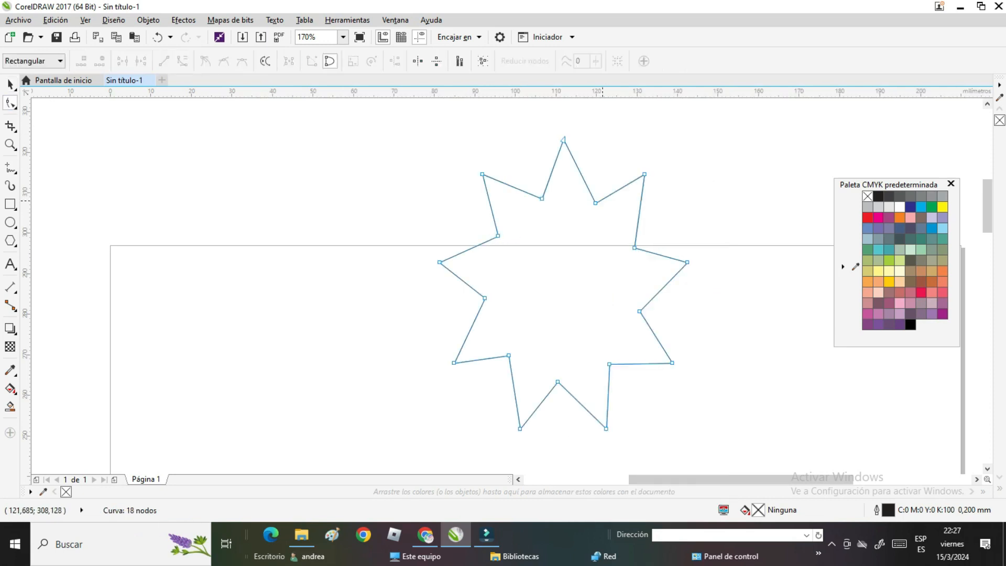
left_click_drag(596, 203, 816, 158)
left_click_drag(634, 247, 510, 327)
left_click_drag(640, 311, 779, 307)
left_click(609, 364)
left_click_drag(609, 363, 708, 448)
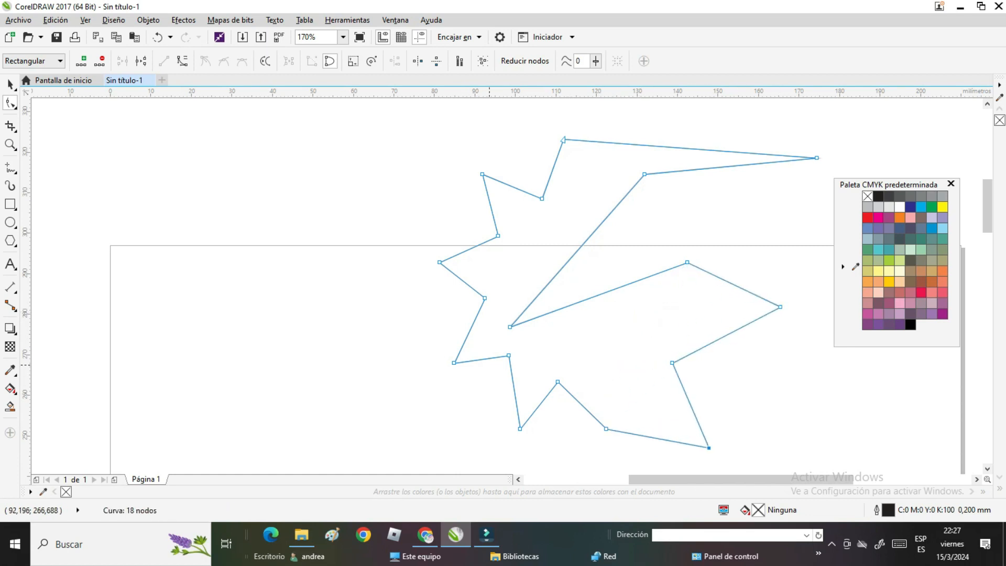
left_click_drag(509, 356, 401, 406)
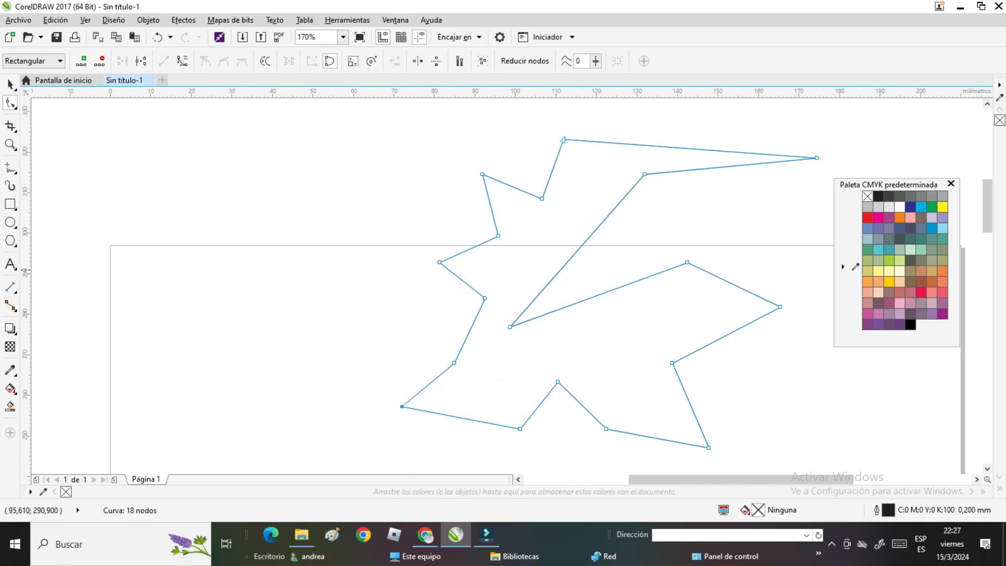
left_click_drag(498, 235, 353, 165)
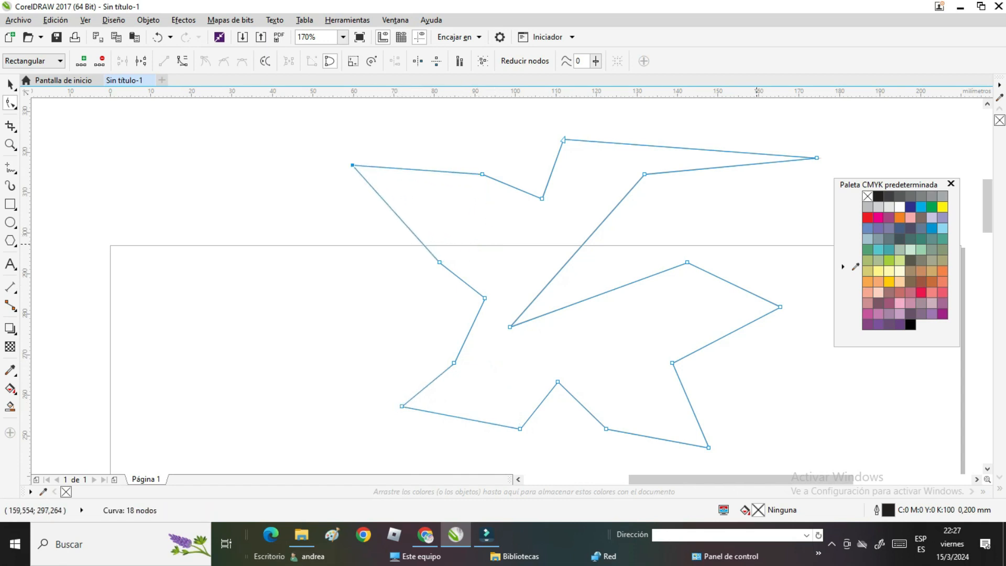
left_click(10, 84)
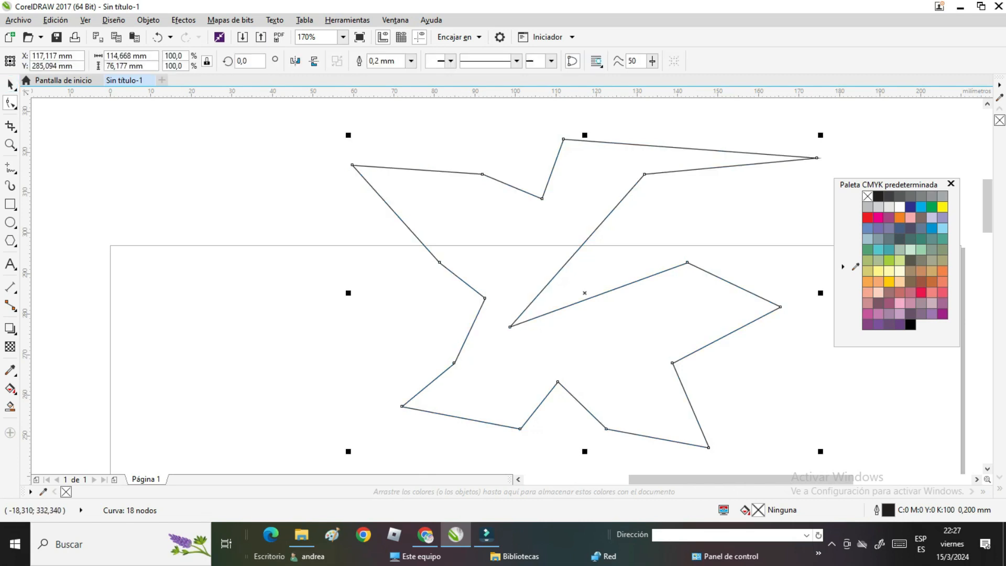
Step: Scale the rectangle in the middle of the page proportionally to about 97 × 129 mm
scroll(588, 334, "down", 3)
scroll(588, 334, "down", 5)
scroll(591, 385, "up", 4)
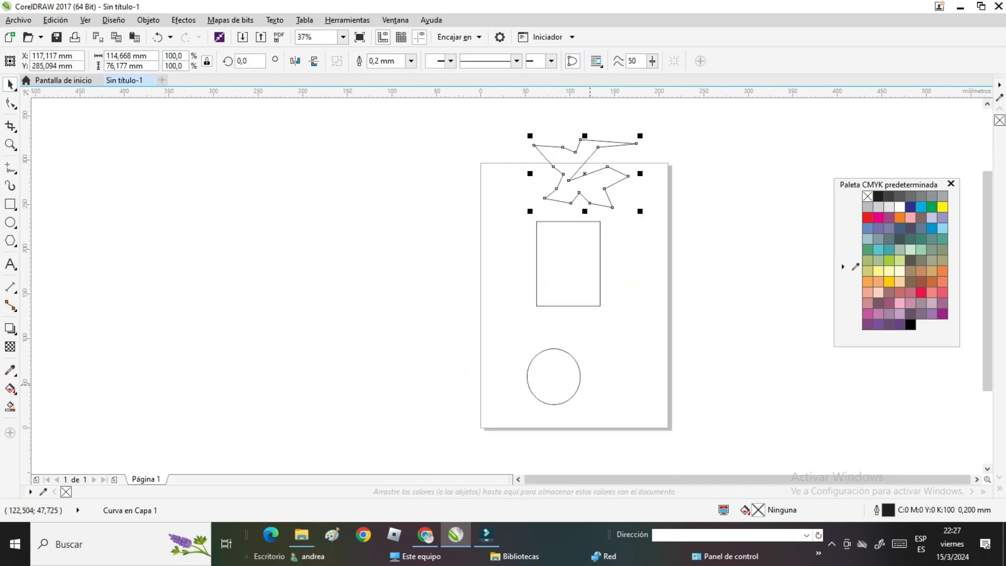
key("Tab")
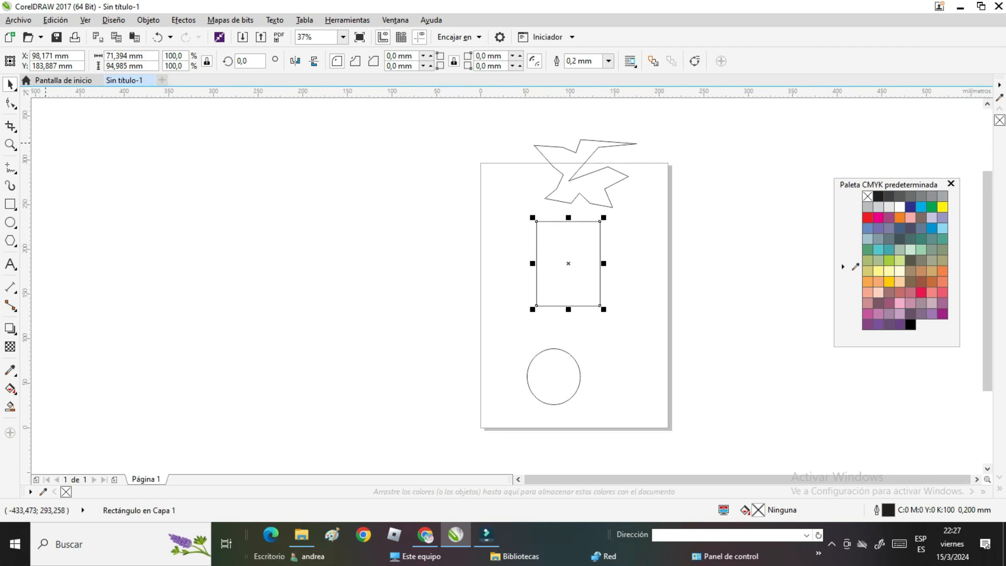
left_click_drag(603, 309, 622, 335)
mouse_move(622, 278)
left_mouse_down()
mouse_move(589, 273)
mouse_move(622, 278)
left_mouse_up()
mouse_move(584, 221)
left_mouse_down()
mouse_move(581, 249)
mouse_move(579, 219)
left_mouse_up()
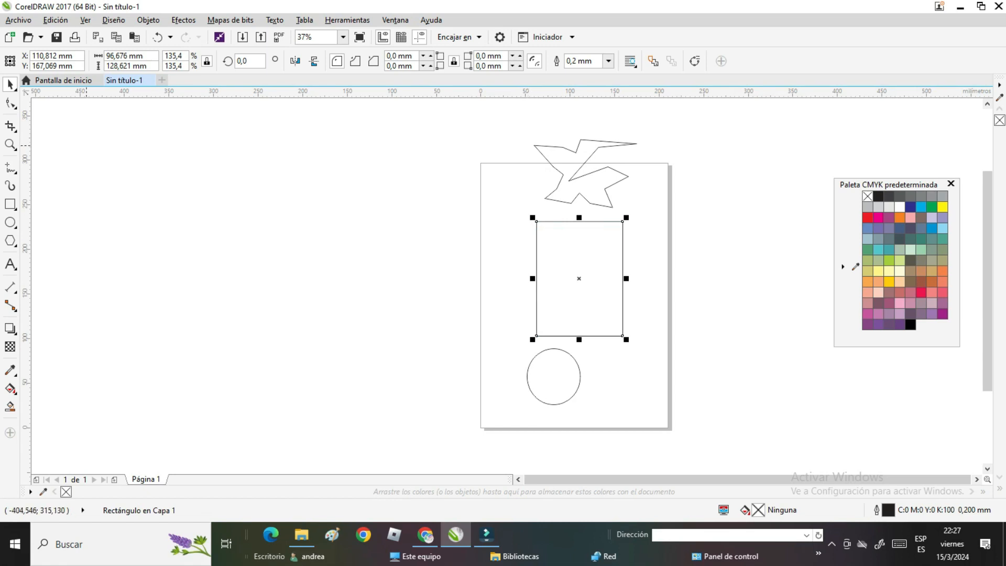
Step: Convert the rectangle to curves and activate its corner nodes for editing
left_click(10, 104)
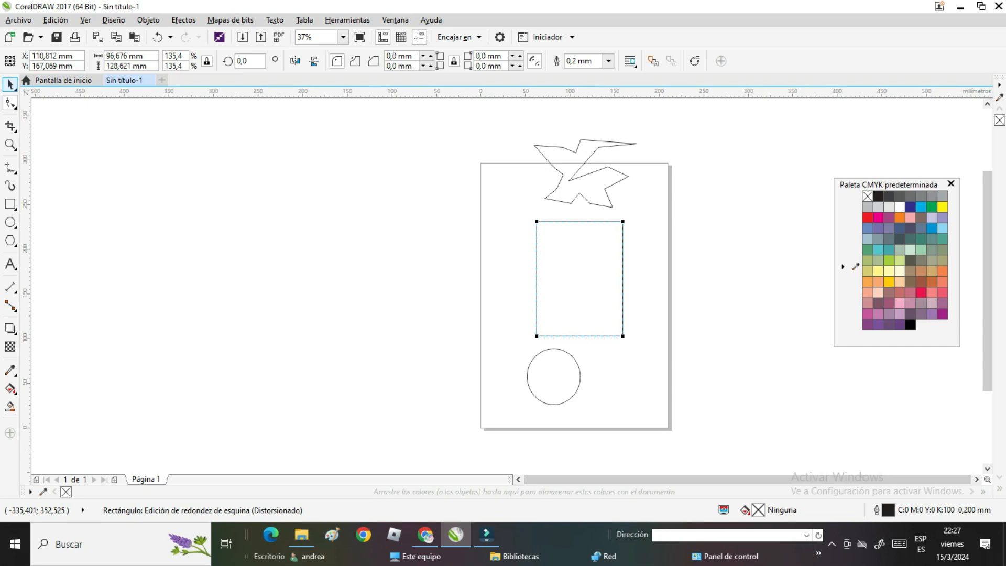
left_click(11, 83)
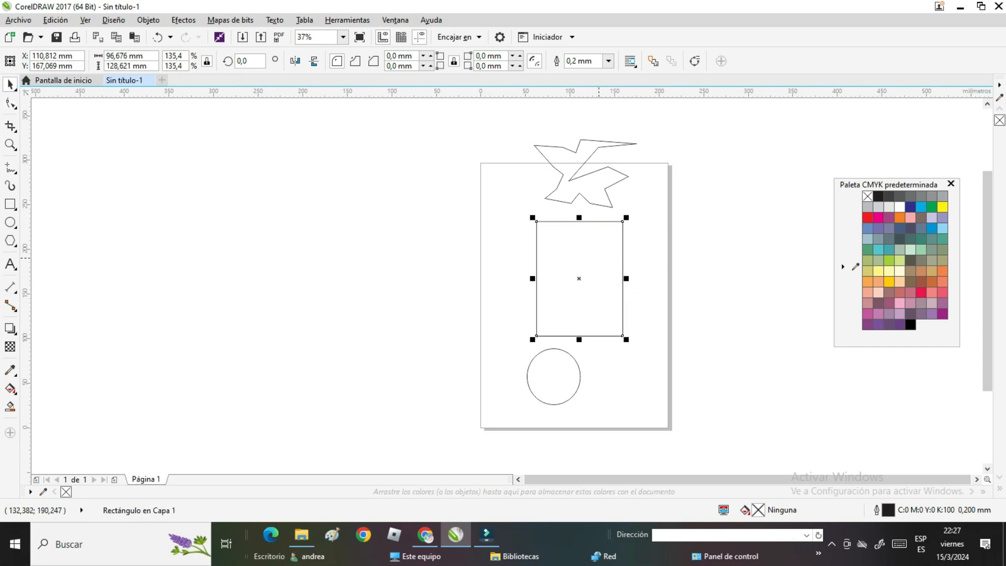
right_click(600, 215)
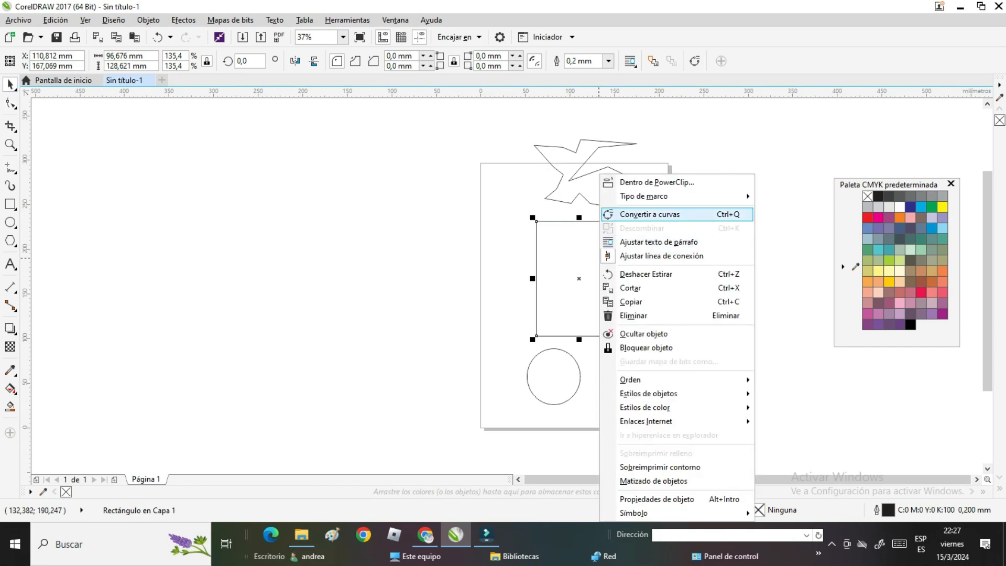
left_click(649, 215)
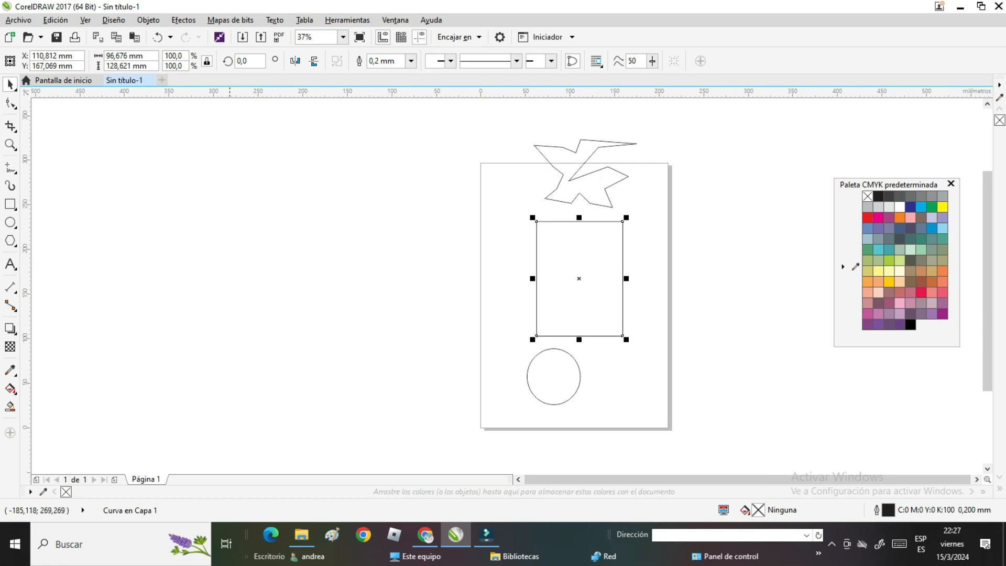
left_click(11, 102)
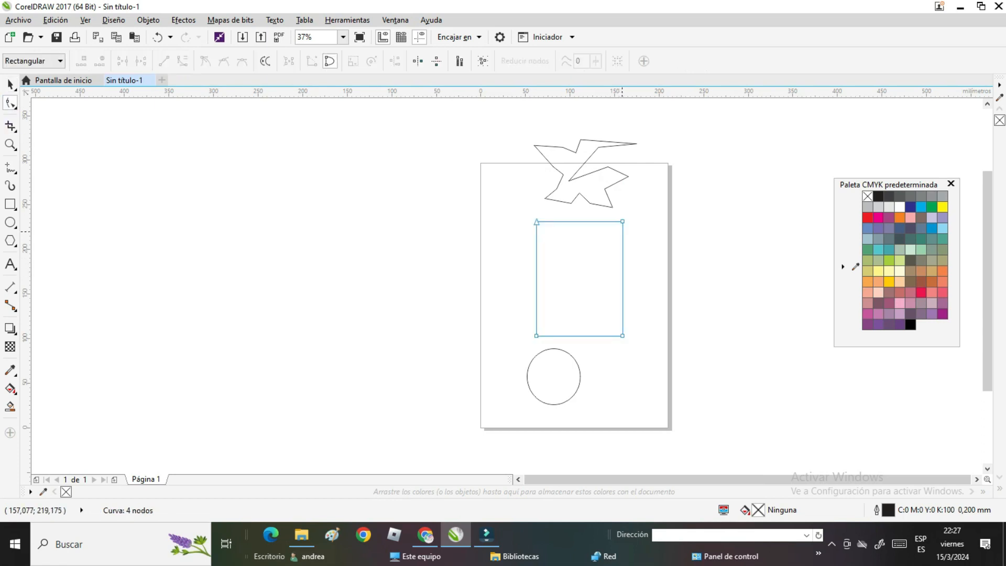
Step: Turn the rectangle into an arrow shape by adding a node on its right edge pulled outward and one on its left edge pulled inward
mouse_move(622, 221)
left_mouse_down()
mouse_move(591, 308)
mouse_move(557, 315)
mouse_move(595, 276)
mouse_move(622, 222)
left_mouse_up()
mouse_move(535, 222)
left_mouse_down()
mouse_move(583, 314)
mouse_move(536, 221)
left_mouse_up()
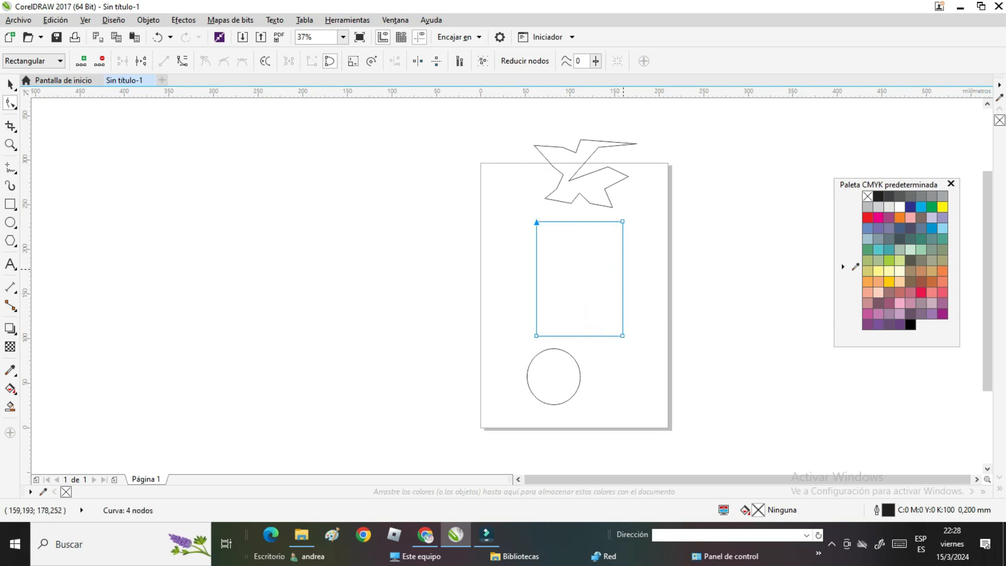
left_click(622, 279)
left_click_drag(622, 280, 658, 279)
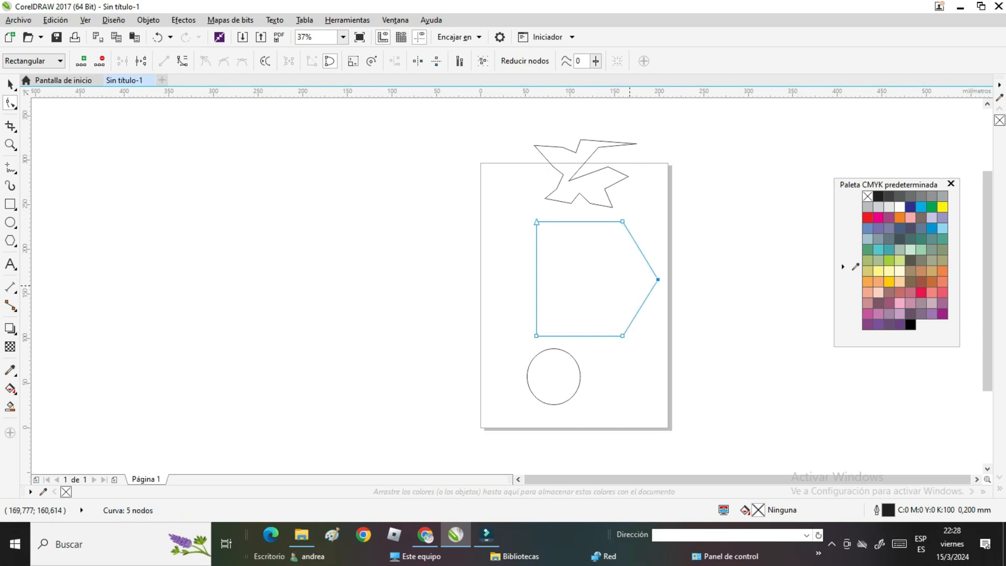
key("Escape")
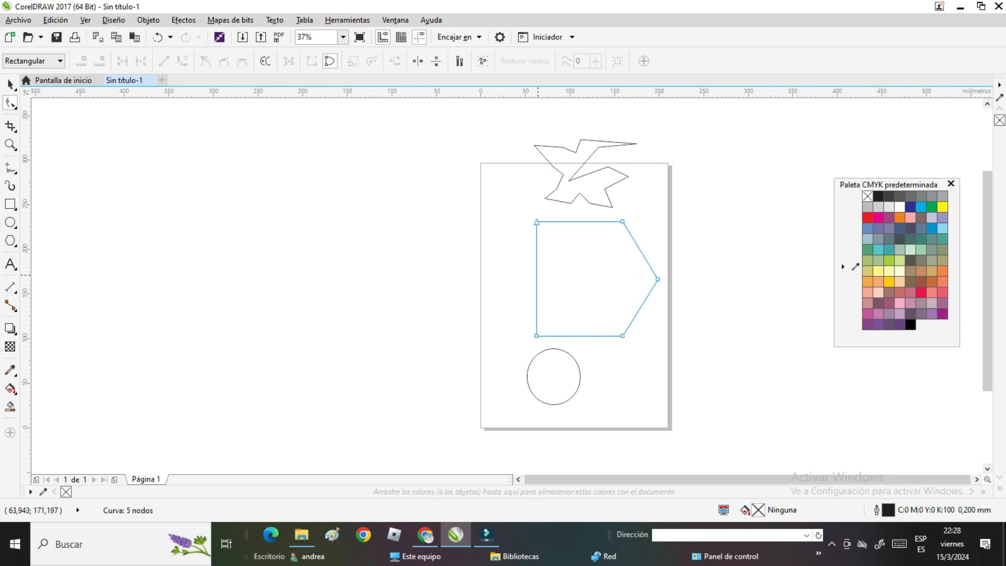
double_click(536, 274)
left_click_drag(537, 274, 624, 285)
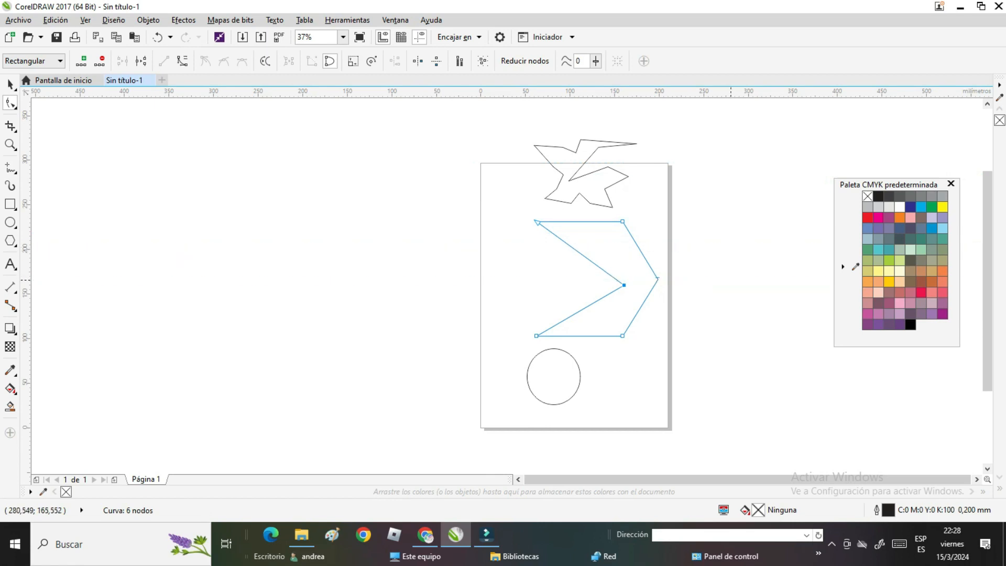
Step: Place two horizontal guidelines, one through the arrow's right tip and one slightly above it, and select the tip node
left_click_drag(702, 92, 677, 280)
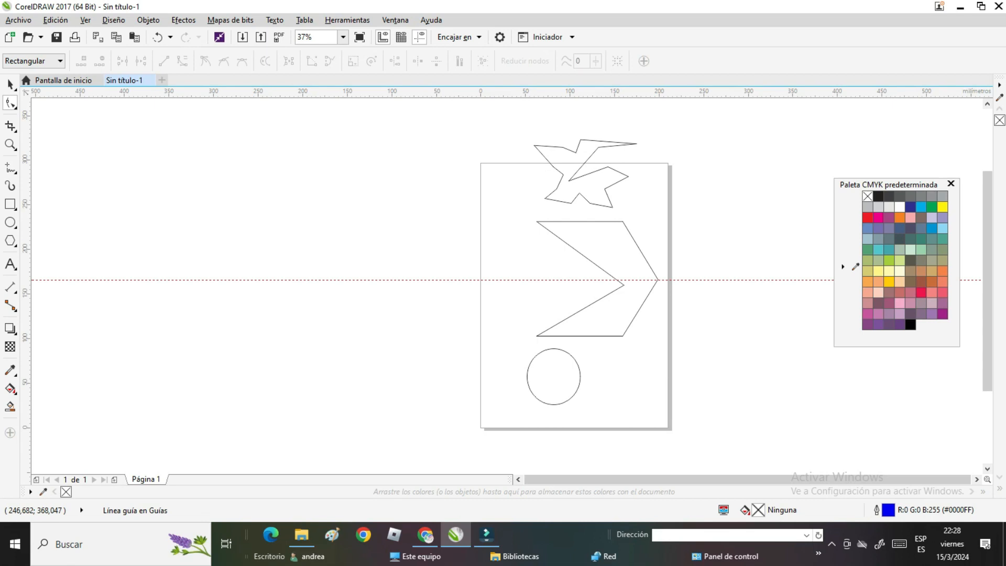
left_click_drag(731, 92, 721, 191)
left_click(658, 279)
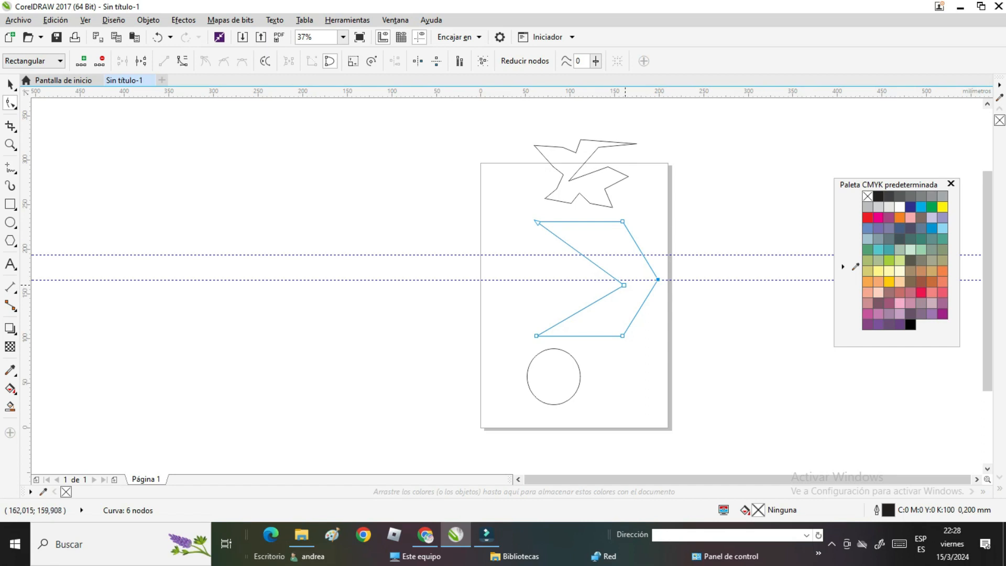
Step: Move the arrow's inner notch node left near the lower guideline and bring both upper corner nodes down near the upper guideline
left_click_drag(623, 285, 584, 282)
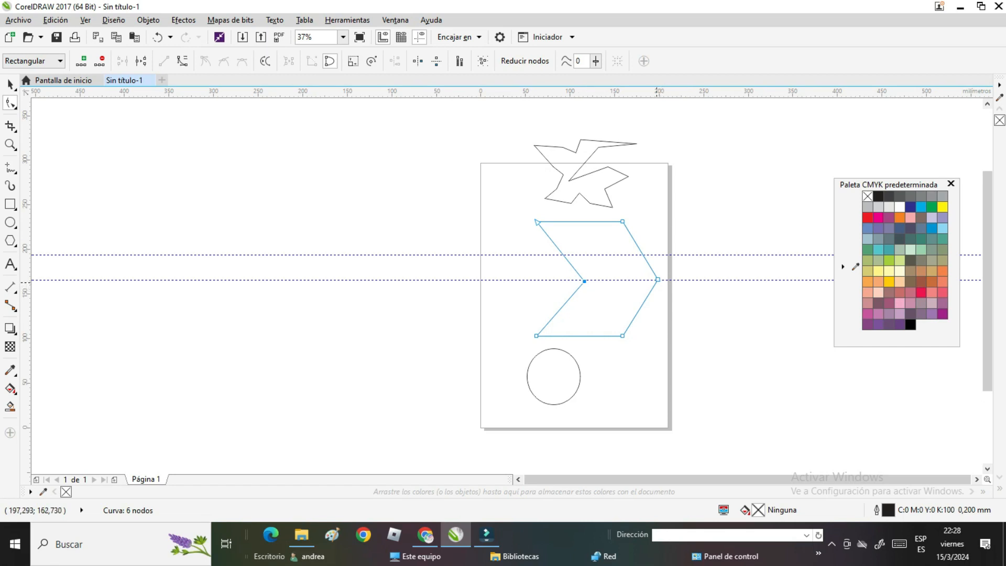
left_click_drag(622, 222, 646, 253)
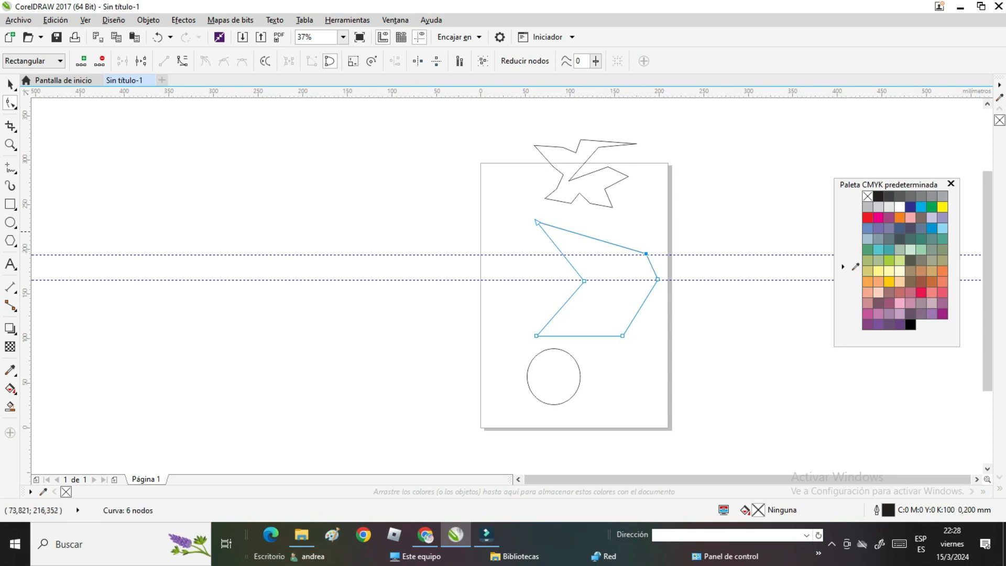
left_click_drag(537, 222, 554, 256)
left_click(645, 253)
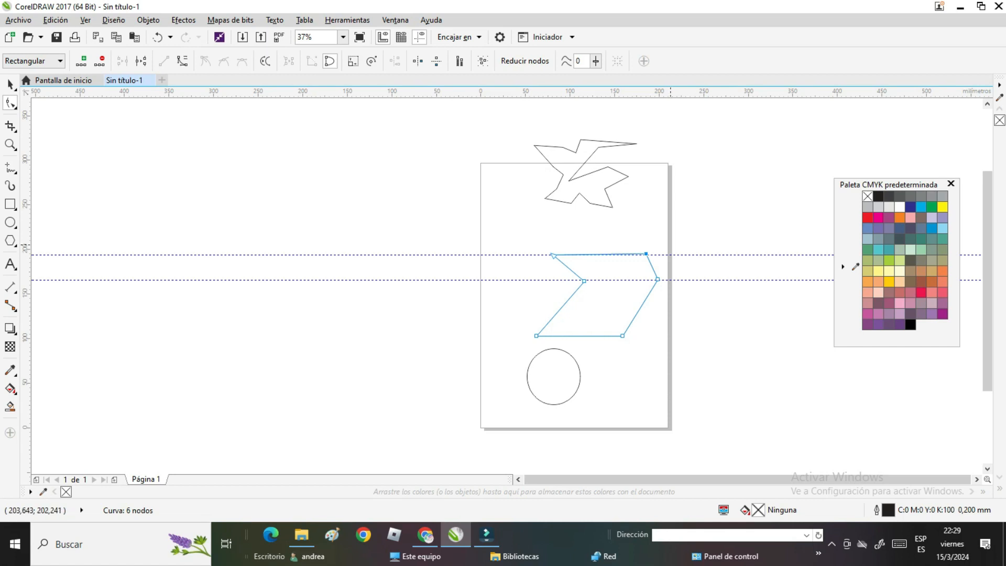
mouse_move(646, 253)
left_mouse_down()
mouse_move(613, 253)
mouse_move(629, 257)
left_mouse_up()
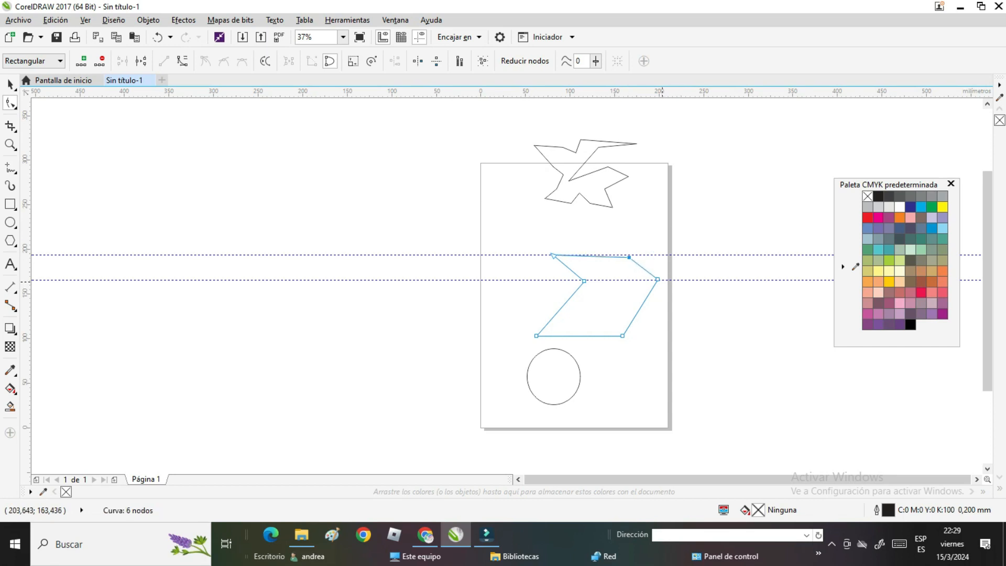
Step: Scale the circle below the arrow shape proportionally to about 73 × 77 mm
left_click(550, 374)
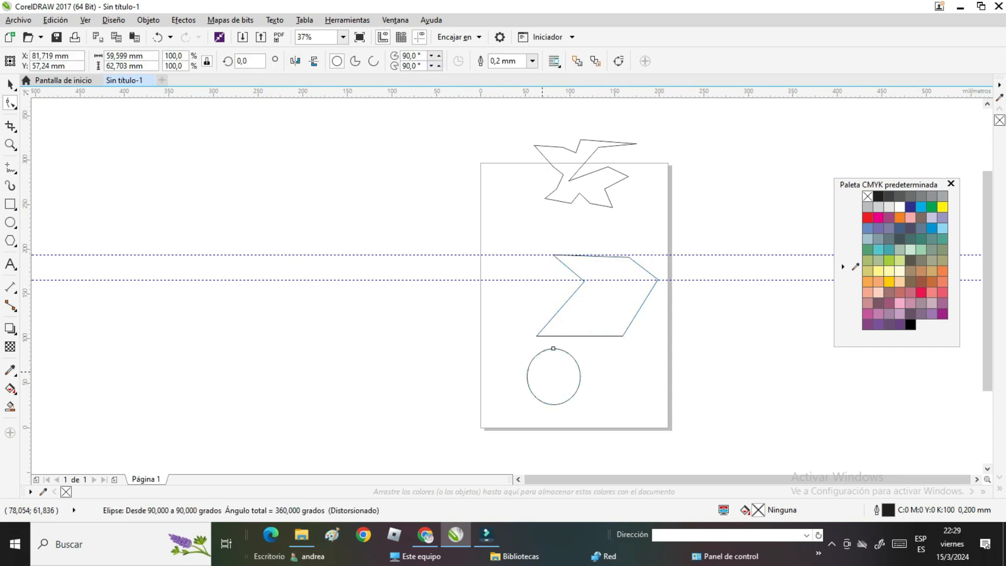
left_click(10, 145)
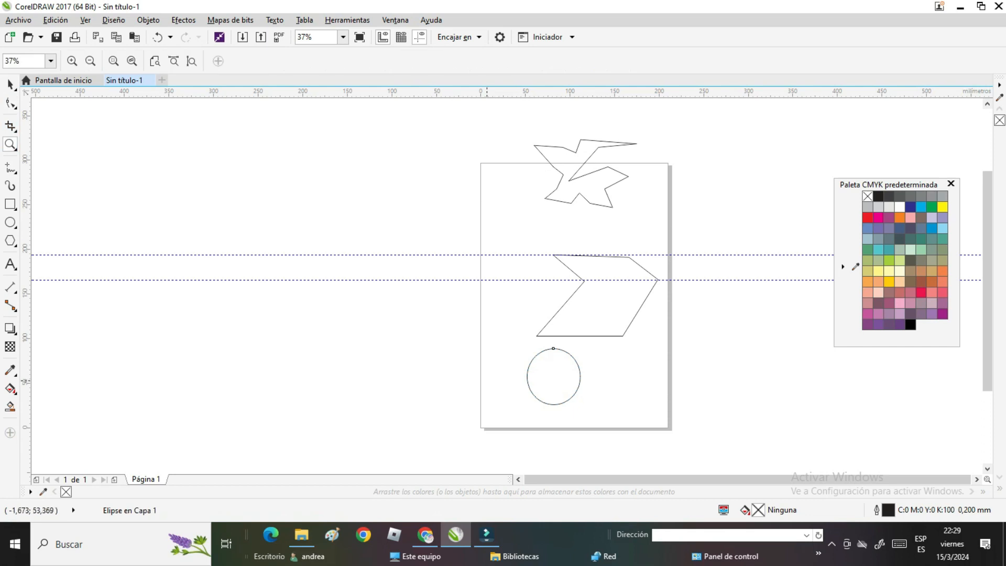
left_click(559, 389)
left_click(558, 277)
left_click(10, 102)
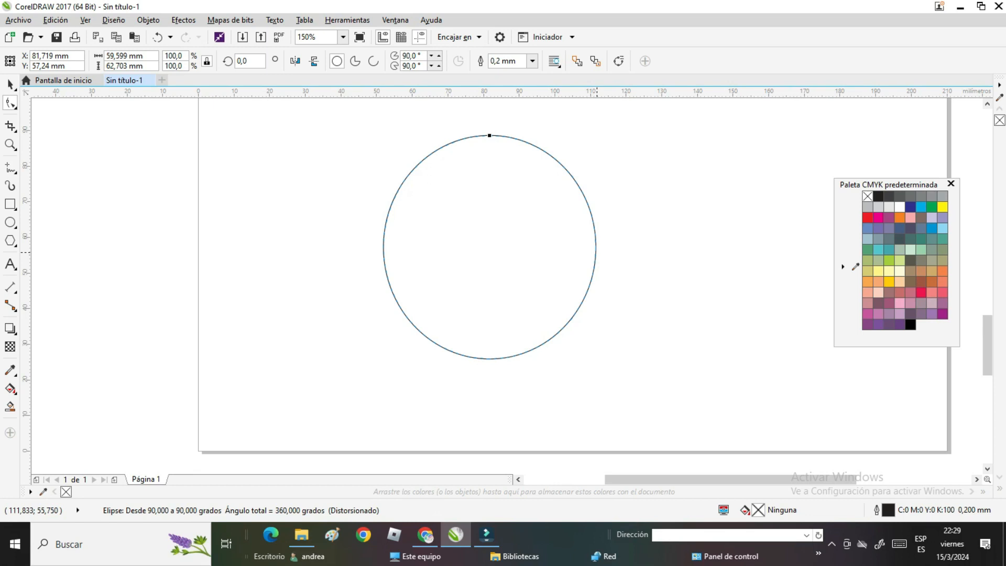
left_click(10, 84)
left_click(489, 135)
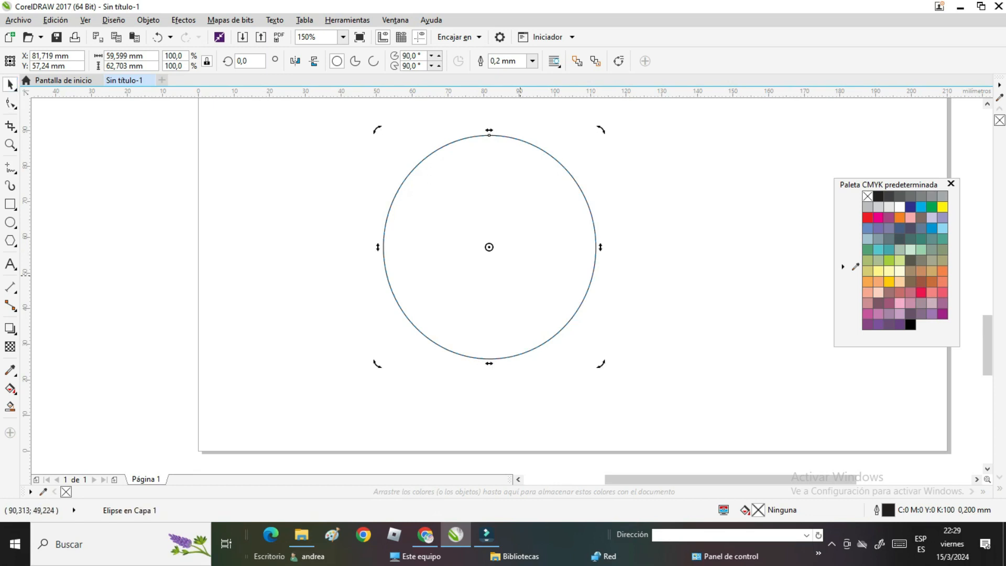
left_click(575, 312)
left_click_drag(601, 360, 514, 273)
left_click_drag(605, 368, 644, 410)
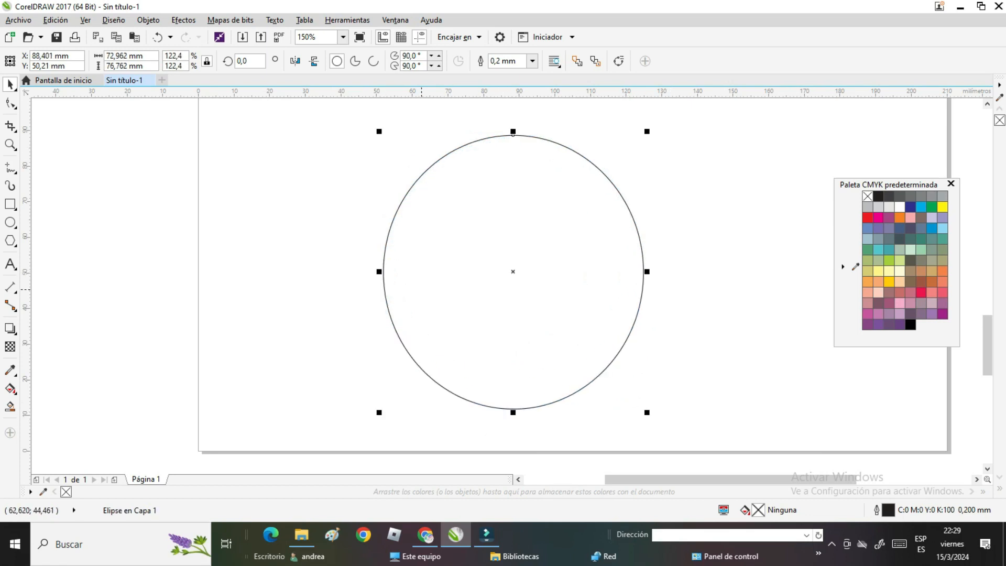
Step: Convert the enlarged circle to curves for node editing
left_click(10, 103)
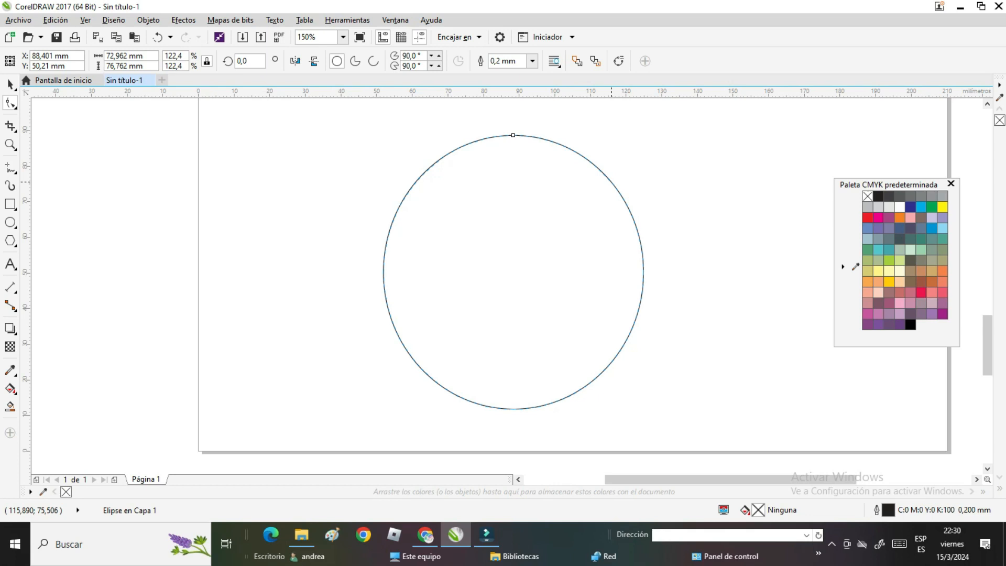
right_click(612, 360)
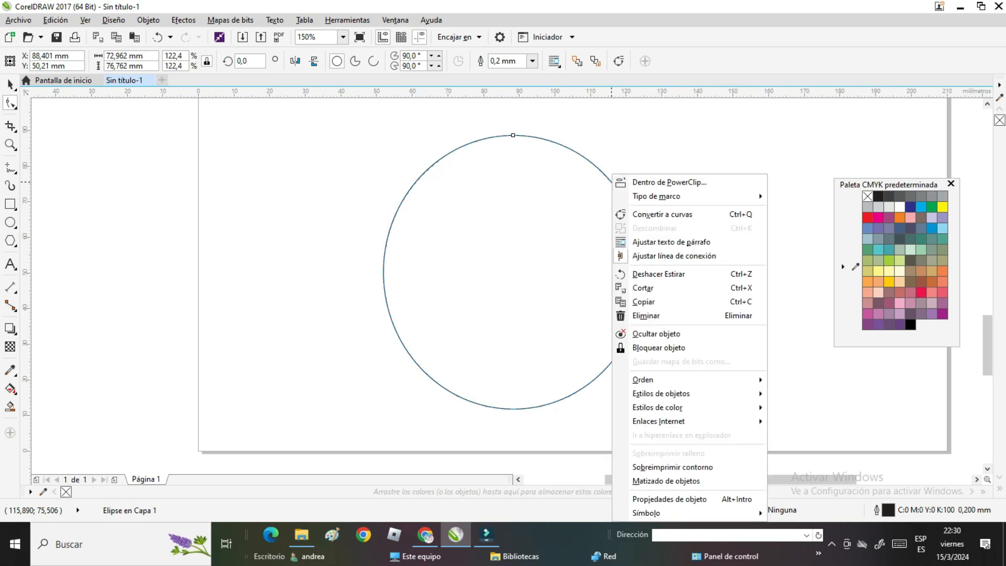
left_click(662, 214)
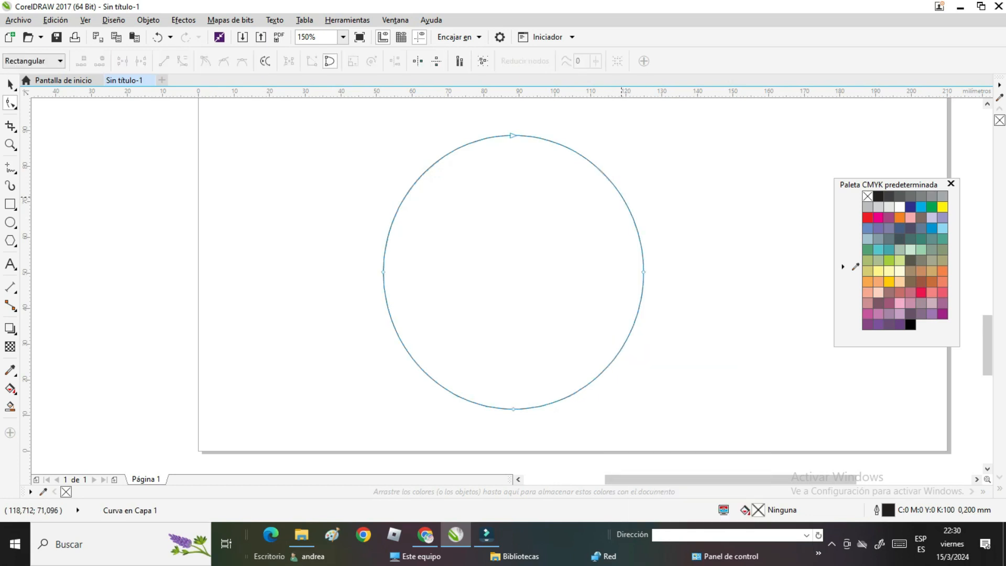
Step: Reshape the circle into a crescent by pulling its upper-right arc inward, adding and adjusting inner nodes, and deleting the upper inner node
left_click_drag(621, 196, 490, 296)
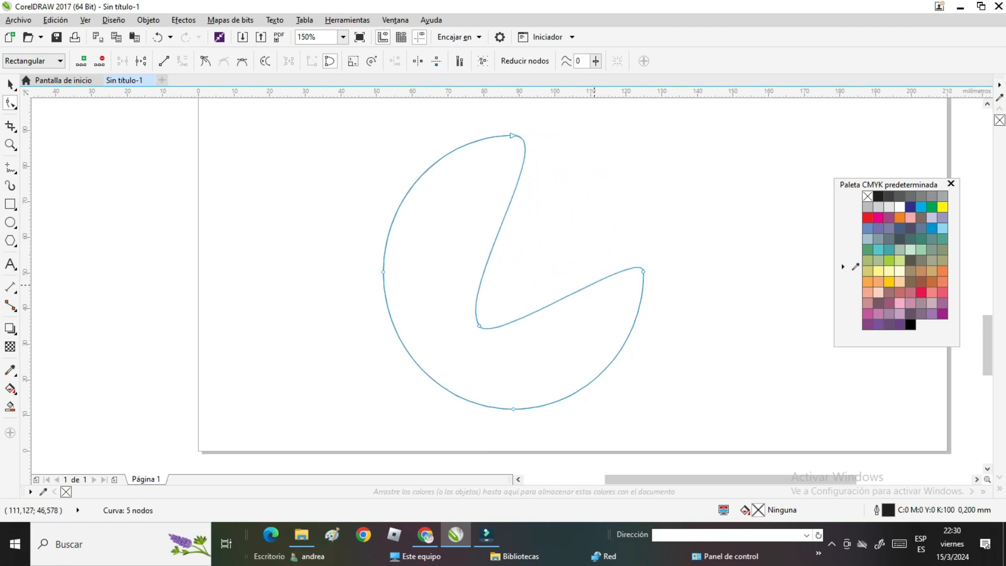
left_click_drag(587, 288, 575, 345)
double_click(503, 219)
left_click_drag(503, 219, 454, 190)
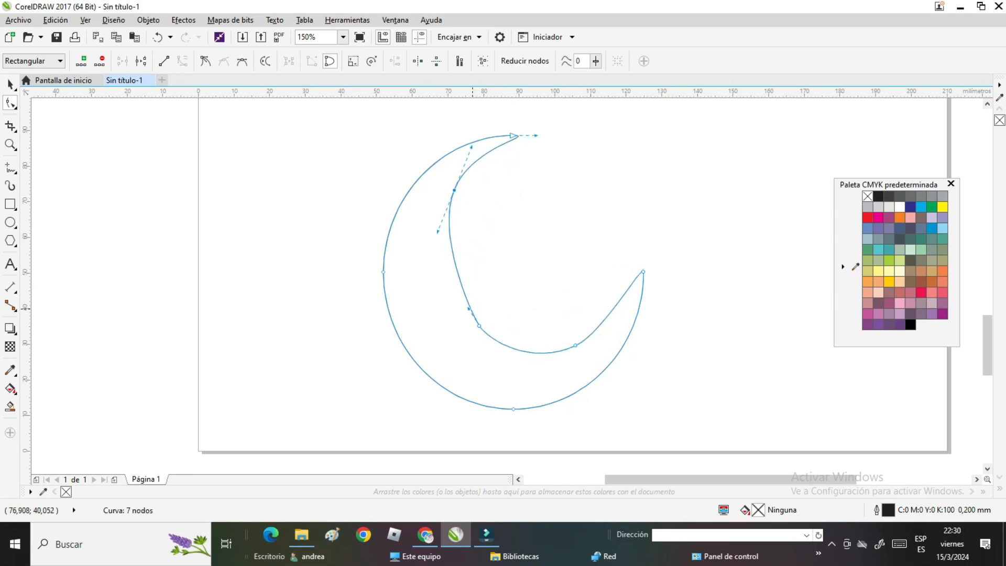
left_click_drag(480, 326, 459, 330)
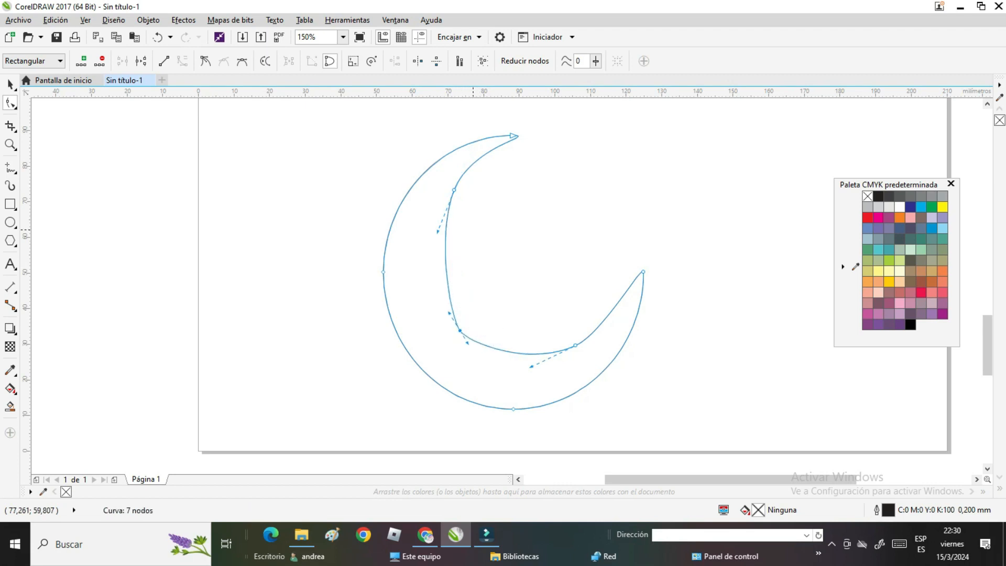
key("Delete")
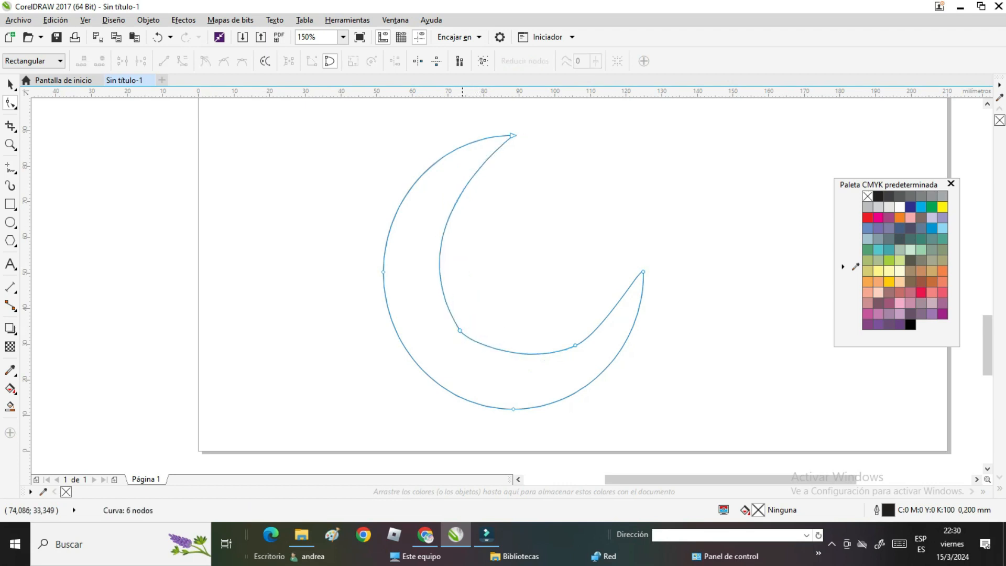
Step: Create two scaled-down copies of the crescent, about 41 × 43 mm and 24 × 25 mm, nested inside the original
key("space")
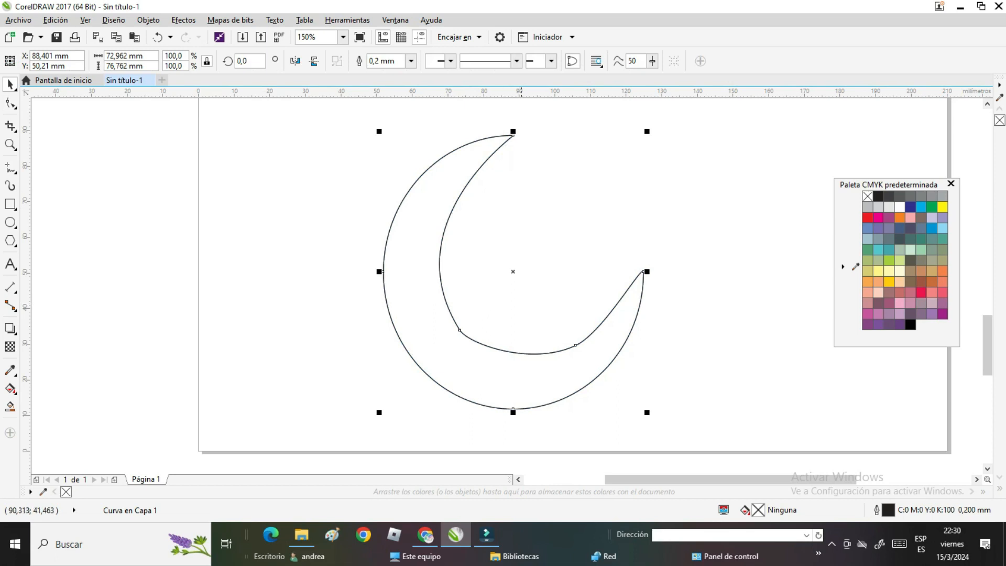
left_click_drag(379, 412, 465, 321)
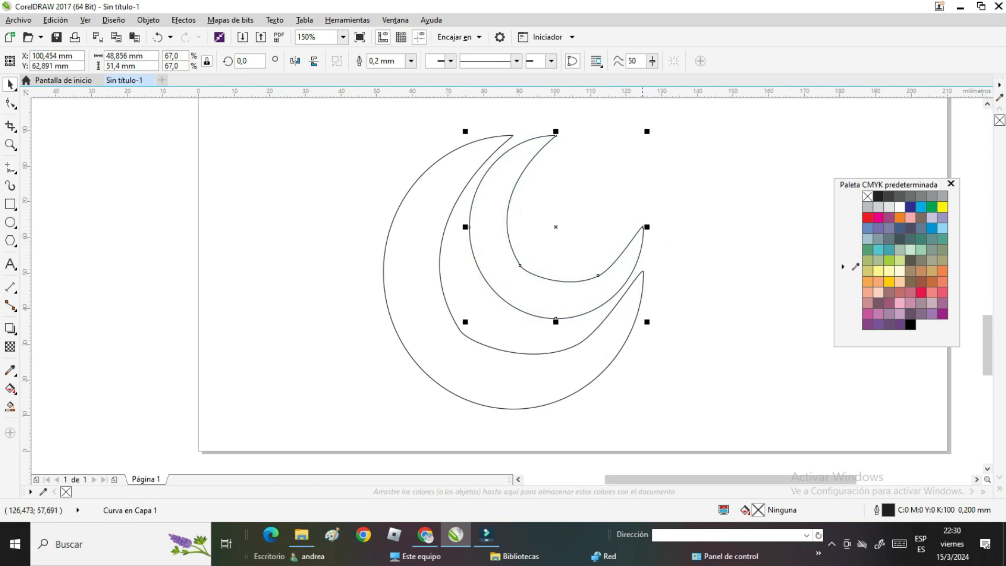
left_click_drag(647, 131, 620, 162)
left_click_drag(533, 302, 578, 276)
left_click_drag(660, 134, 593, 202)
mouse_move(566, 279)
left_mouse_down()
mouse_move(558, 274)
mouse_move(568, 276)
left_mouse_up()
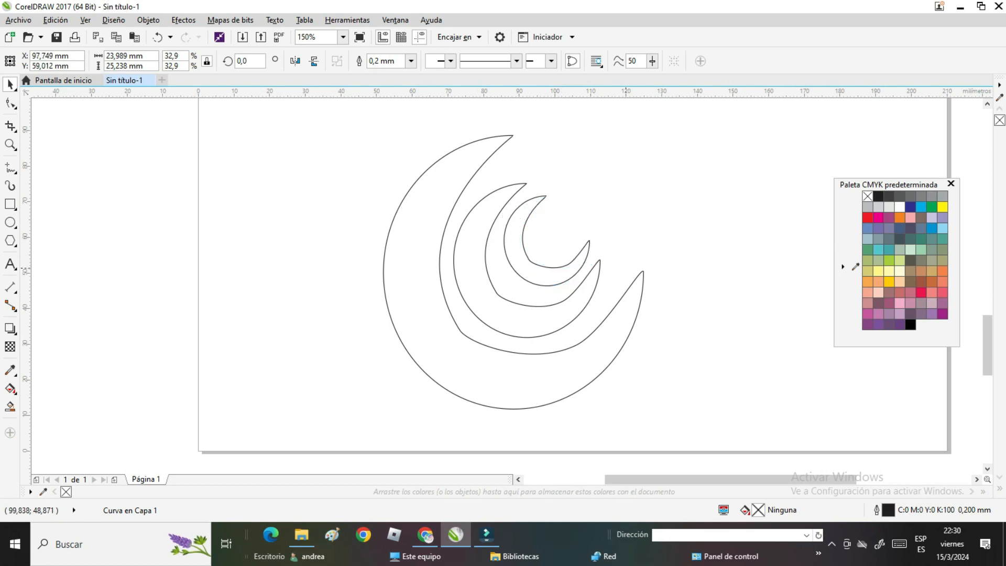
Step: Fill the small crescent with teal, the middle one with cyan after shifting it slightly right, and the large one with purple
left_click(888, 249)
key("Escape")
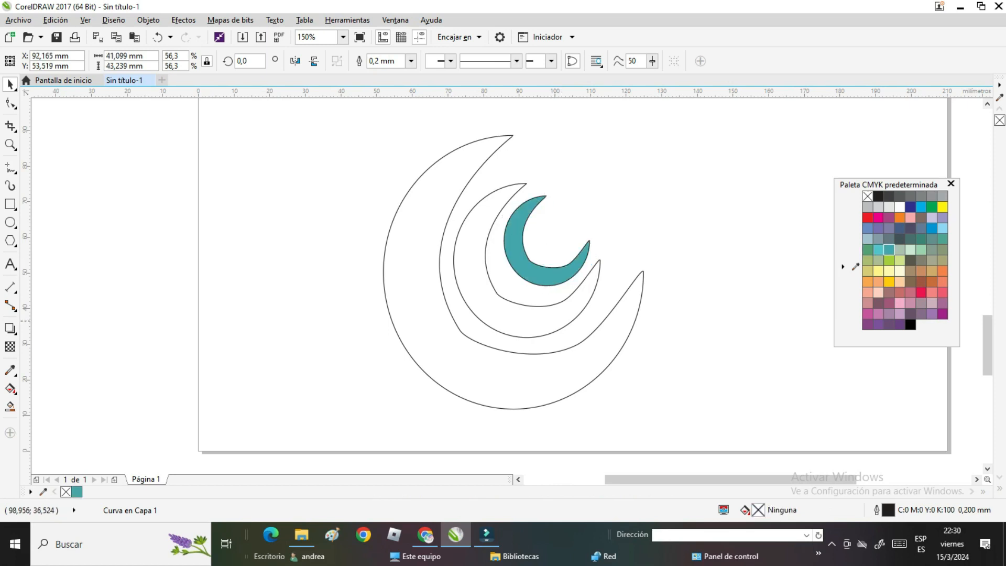
key("Tab")
left_click(920, 206)
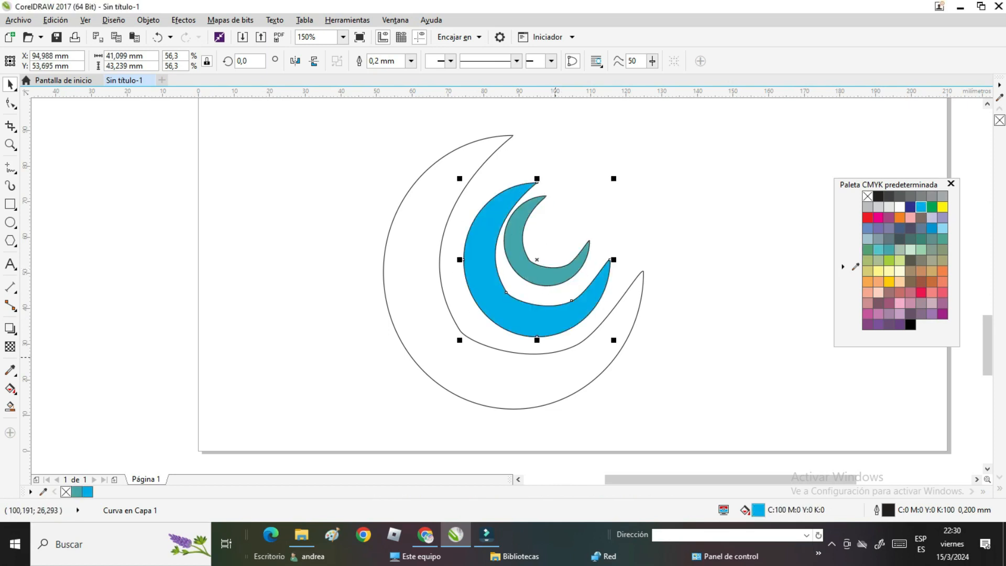
key("Tab")
left_click(889, 217)
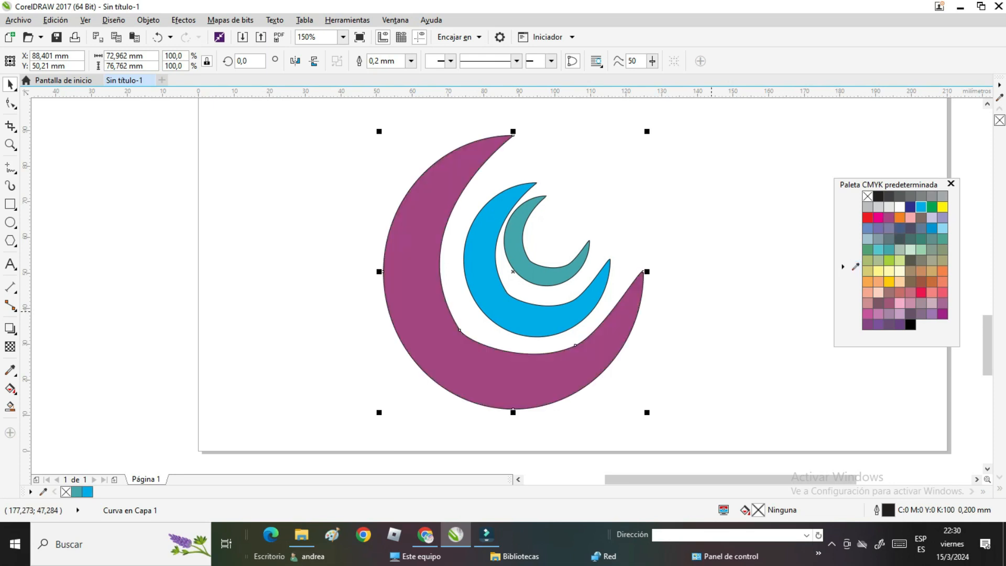
key("Escape")
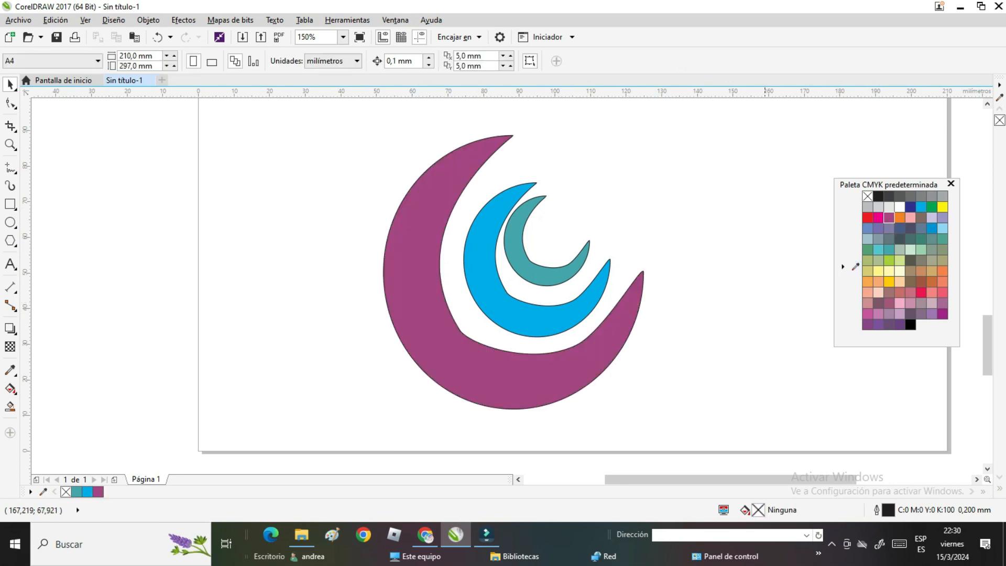
Step: Place two overlapping copies of the arrow shape about 28 mm and 52 mm to the right of the original
left_click(9, 145)
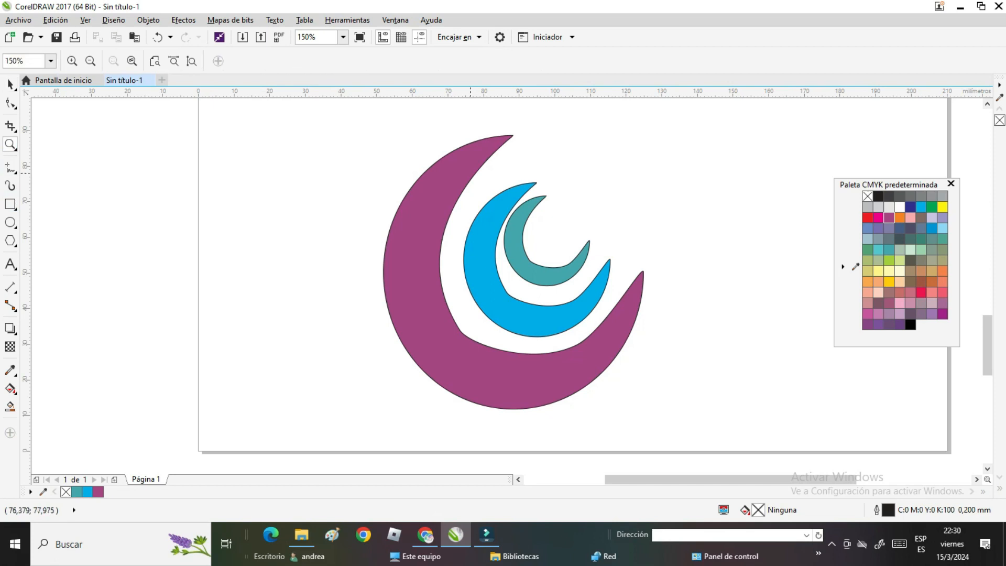
key("F3")
key("F3")
left_click(570, 215)
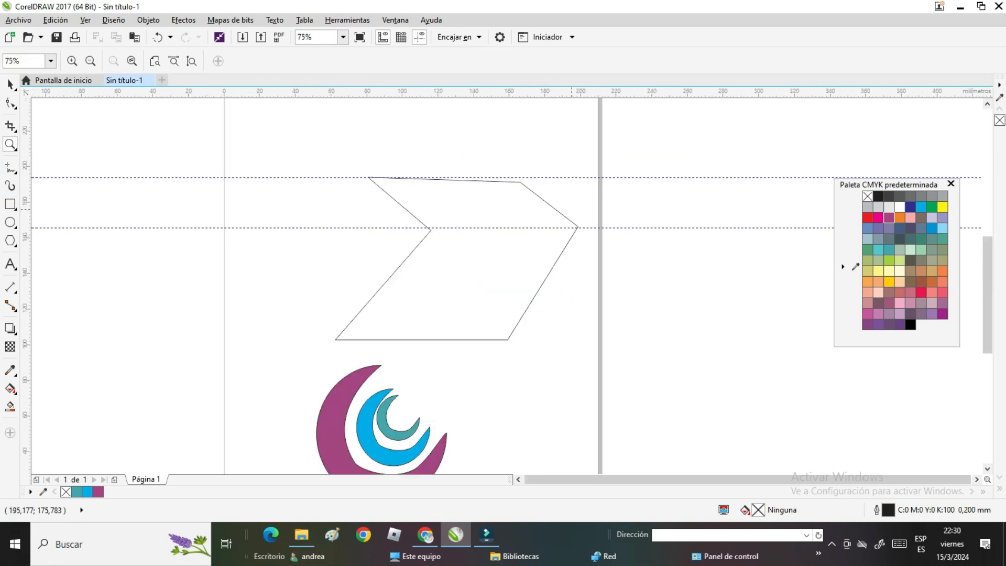
left_click(10, 83)
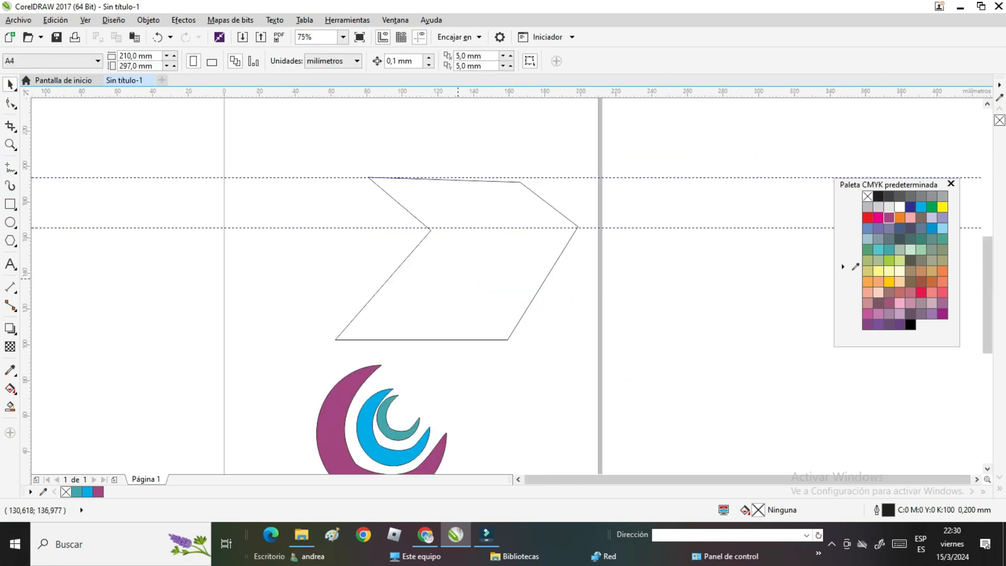
left_click(465, 279)
left_click_drag(465, 279, 595, 274)
Step: Fill the front arrow shape with turquoise, the middle one with medium blue and the back one with light blue
key("Tab")
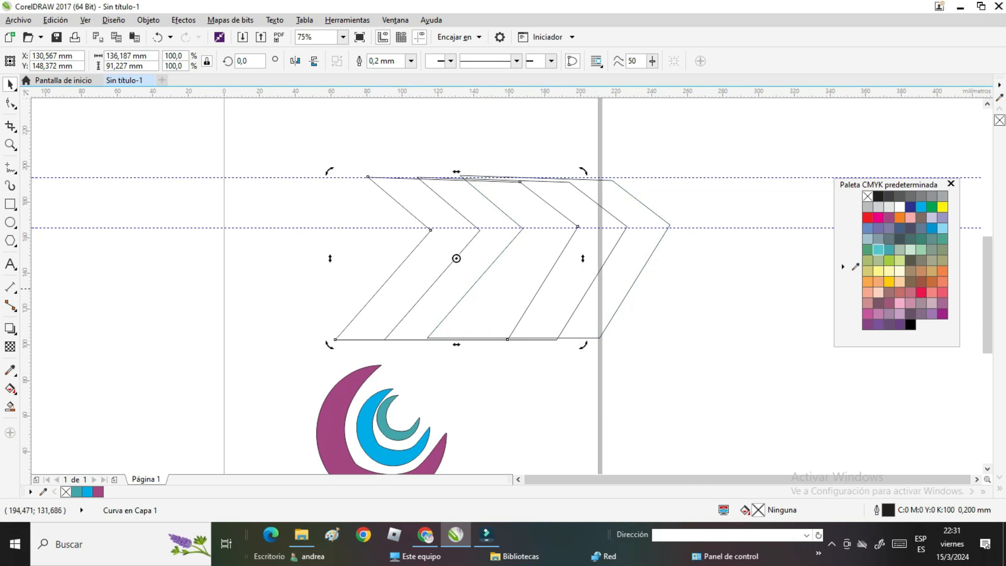
key("shift+Tab")
left_click(878, 249)
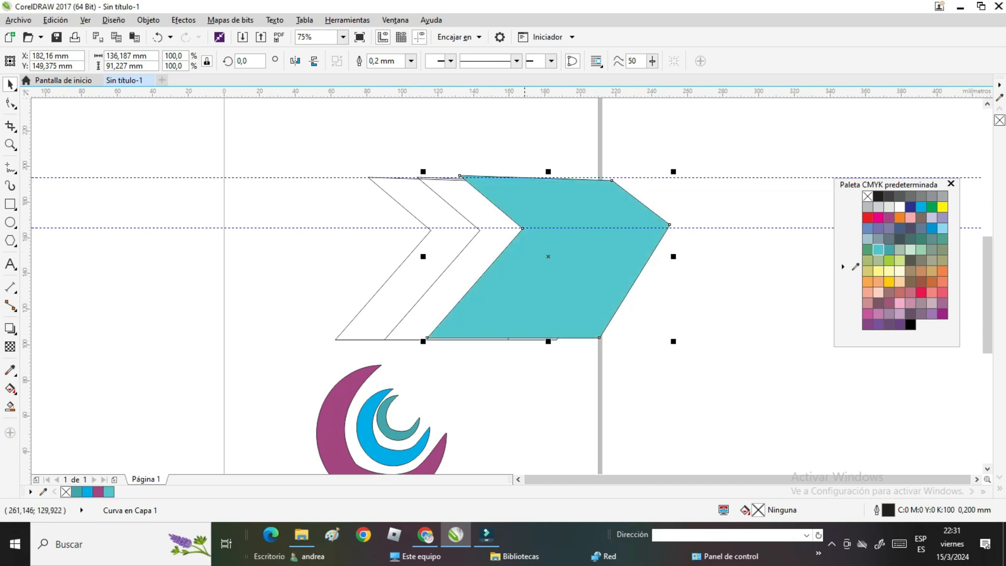
key("shift+Tab")
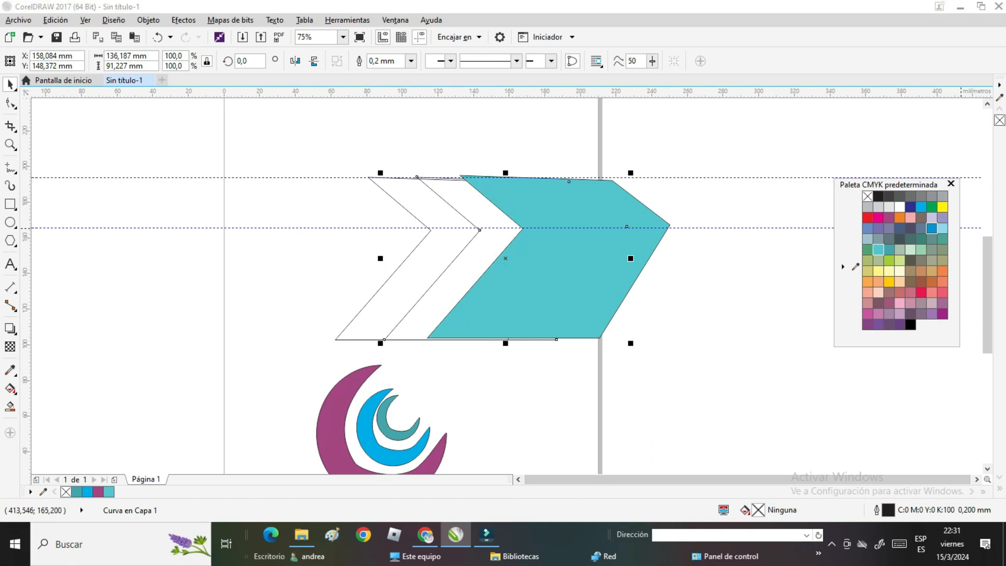
left_click(931, 228)
key("shift+Tab")
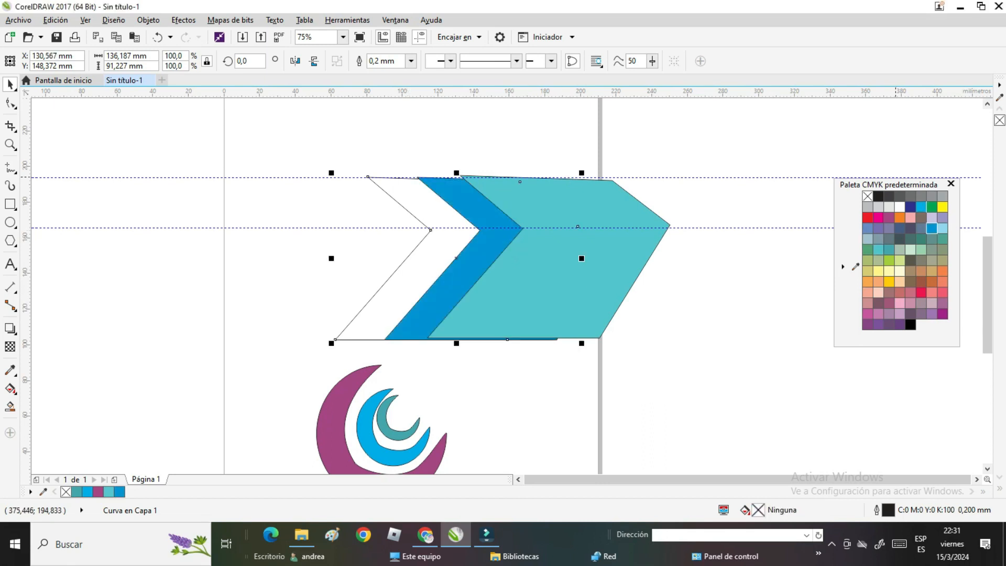
left_click_drag(942, 229, 398, 293)
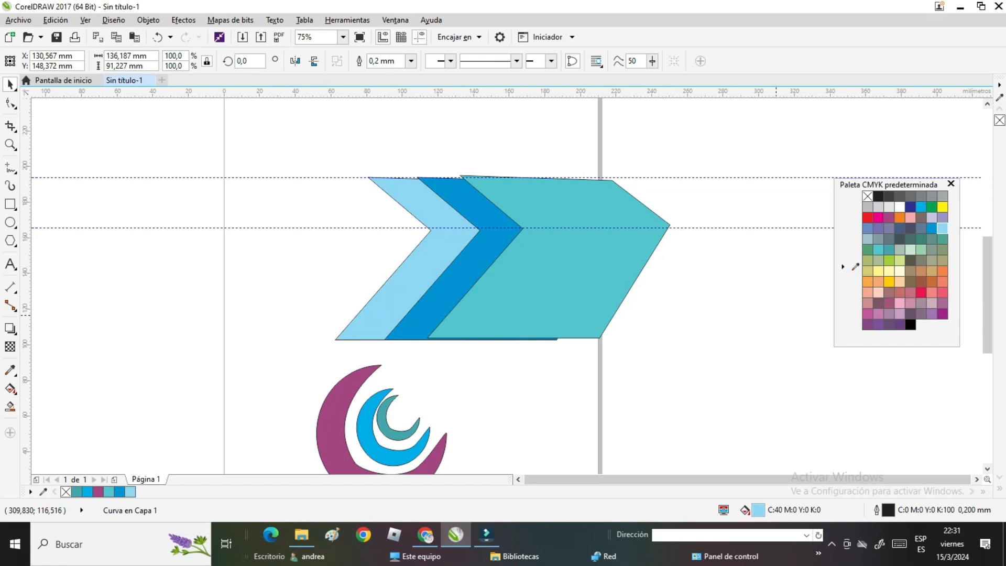
key("Escape")
Step: Delete the distorted star outline above the page and all three coloured arrow shapes
key("F3")
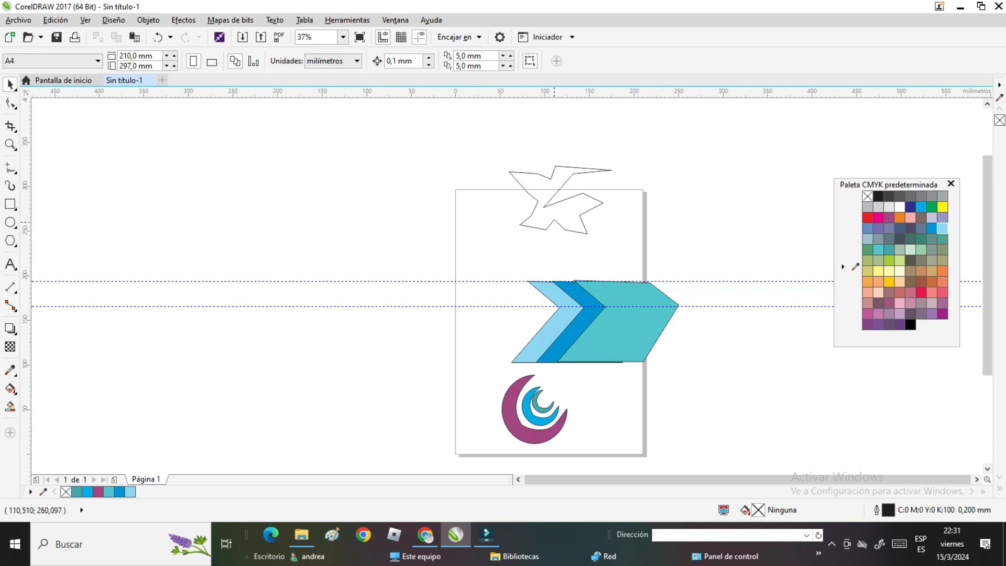
left_click(553, 218)
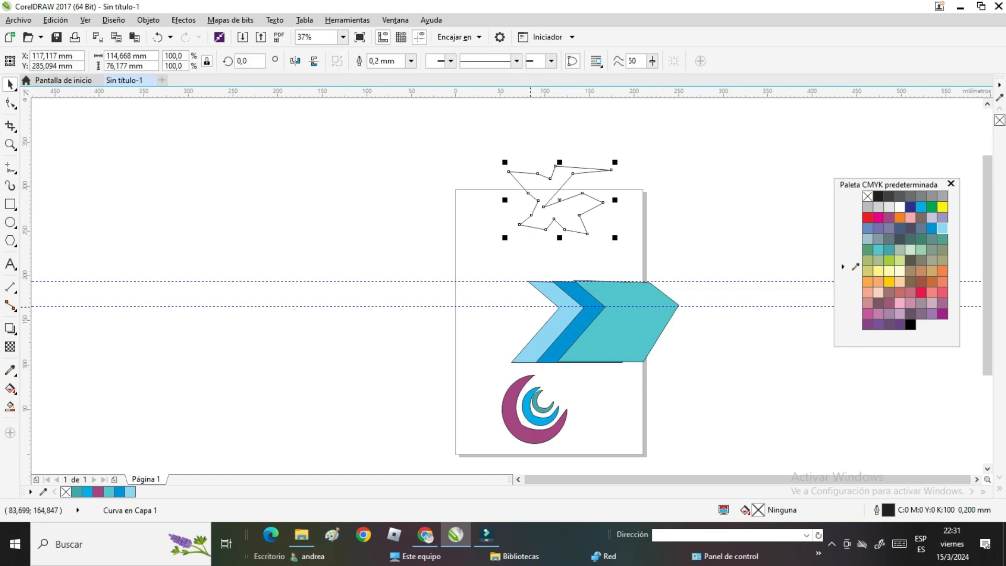
key("Delete")
left_click(589, 335)
key("Delete")
left_click(592, 341)
key("Delete")
key("Tab")
key("Delete")
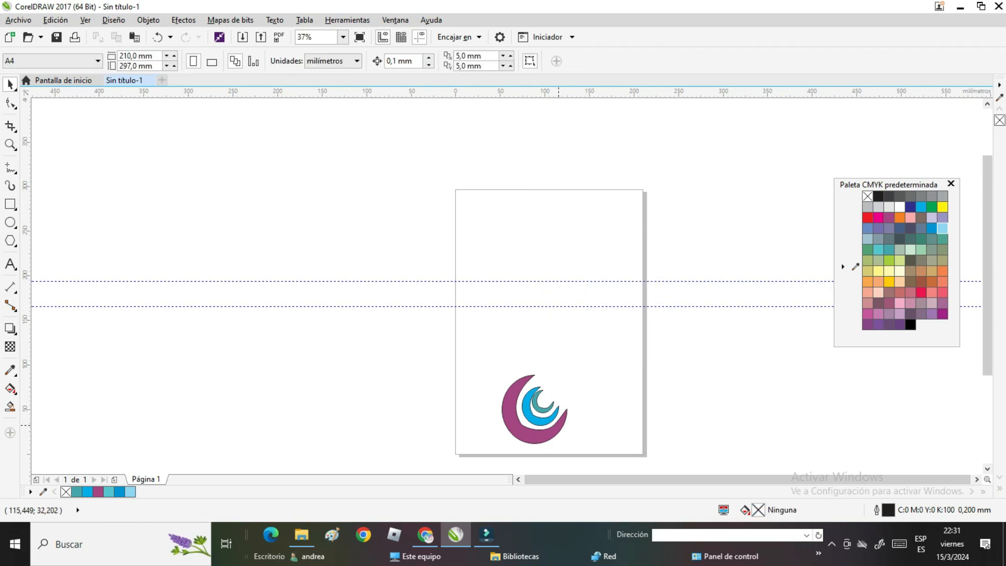
Step: Delete the three nested crescents, emptying the page
key("Tab")
key("Delete")
key("Tab")
key("Delete")
key("Tab")
key("Delete")
key("y")
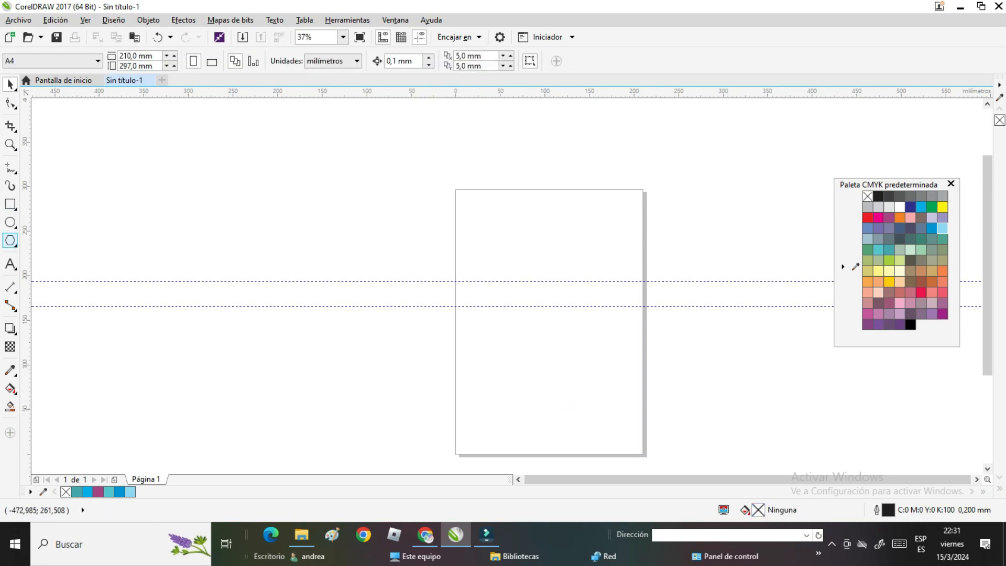
left_click_drag(487, 202, 548, 274)
key("Delete")
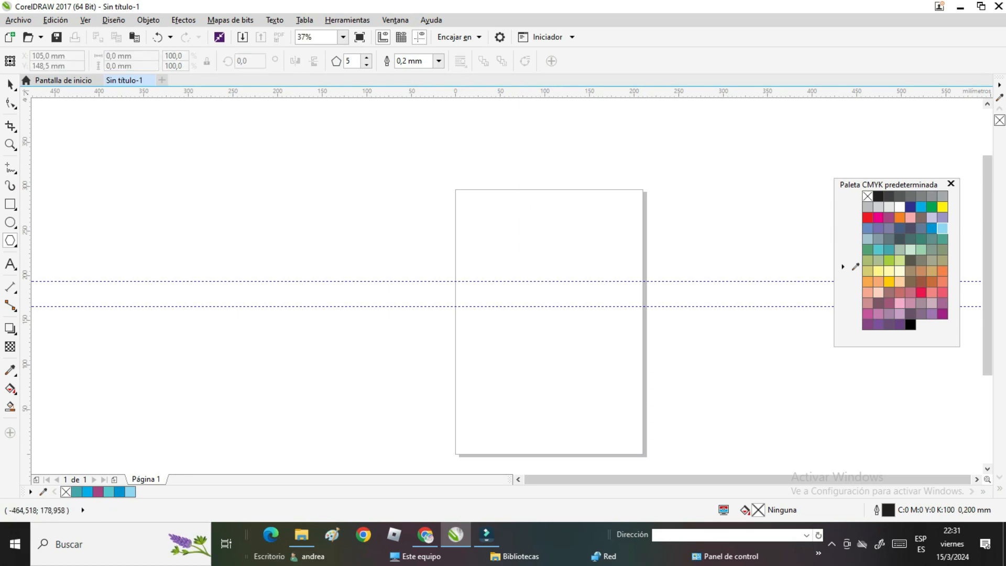
Step: Add the artistic text "tu letra" in the upper half of the page and enlarge it to about 159 × 39 mm
key("F8")
left_click(508, 269)
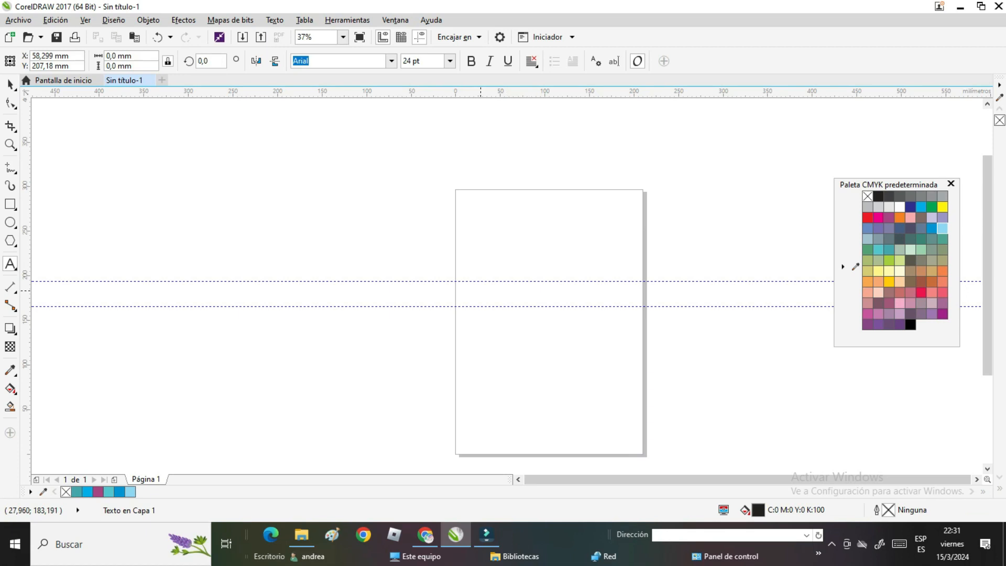
type("tu letra")
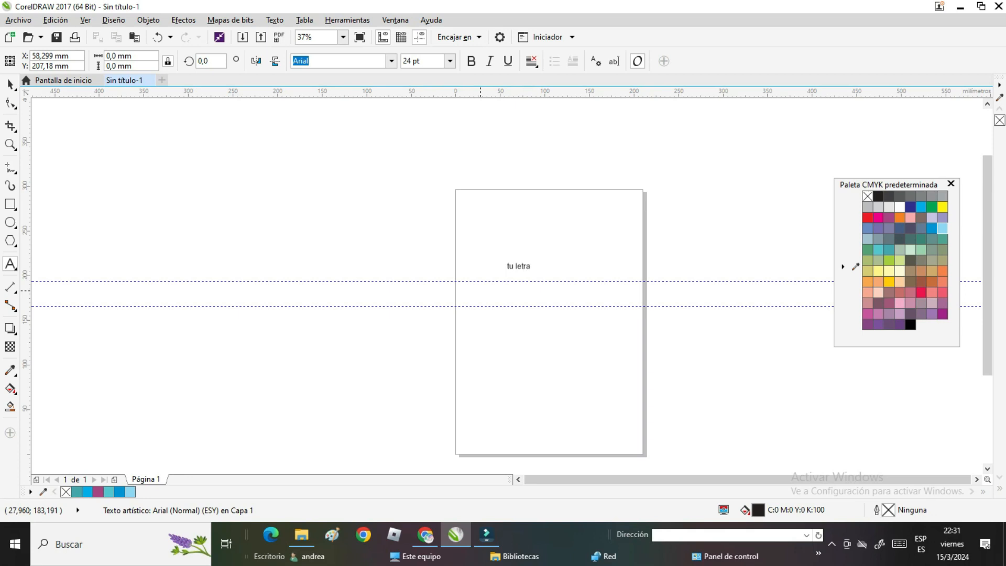
left_click(10, 84)
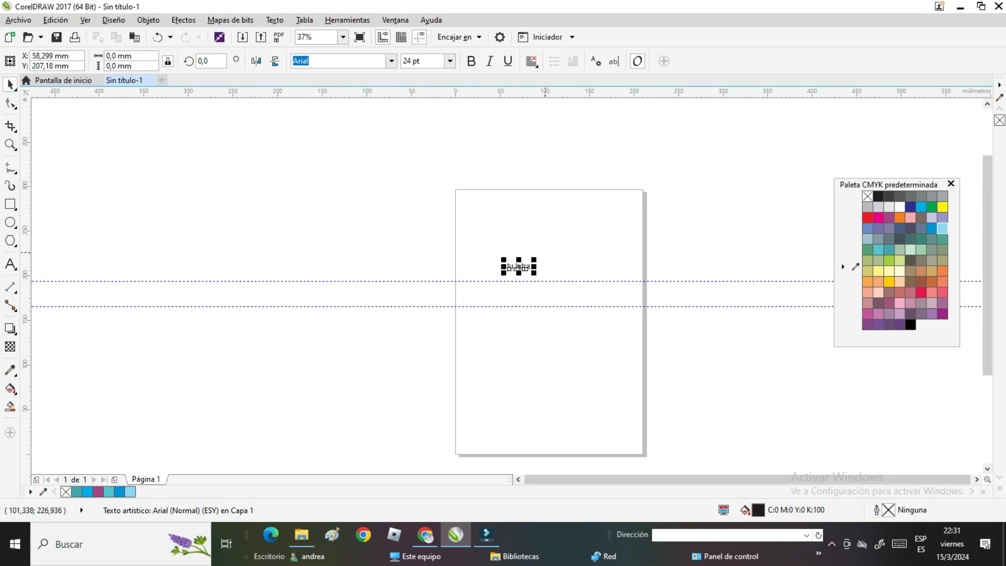
left_click_drag(533, 259, 560, 231)
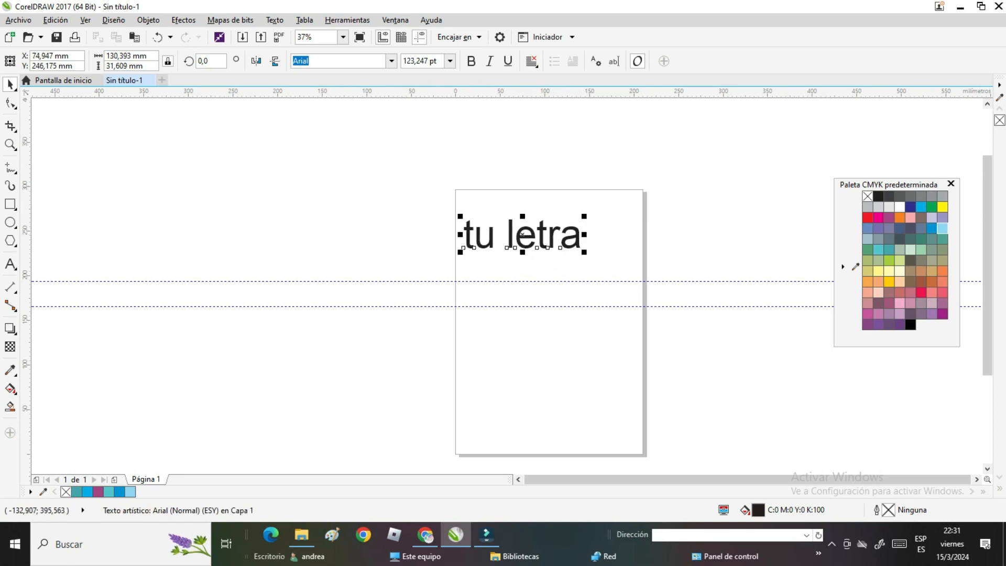
left_click_drag(584, 251, 624, 260)
Step: Scale the text down to about 152 × 37 mm and move it about 8 mm left and 16 mm up
key("z")
left_click(500, 228)
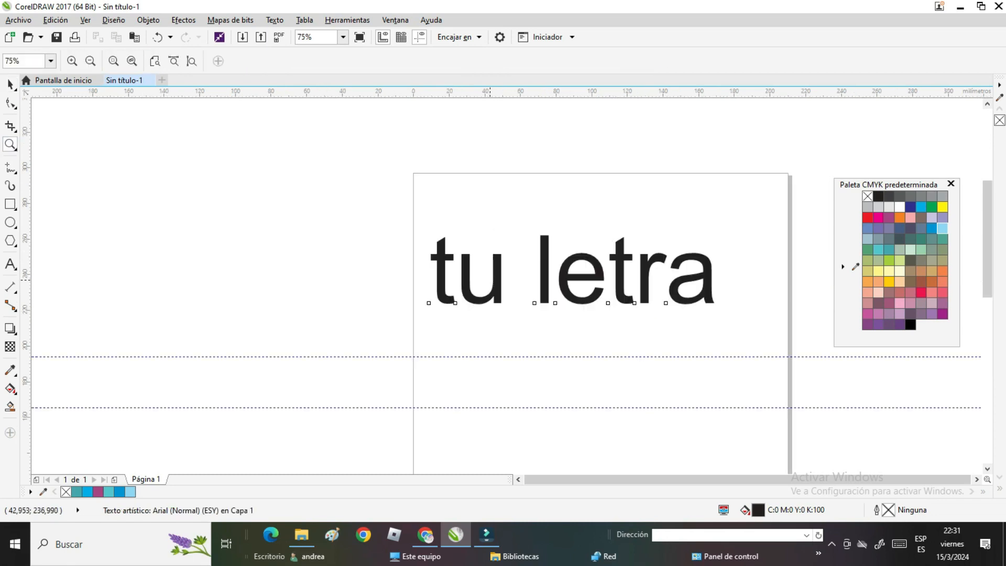
left_click(483, 231)
key("space")
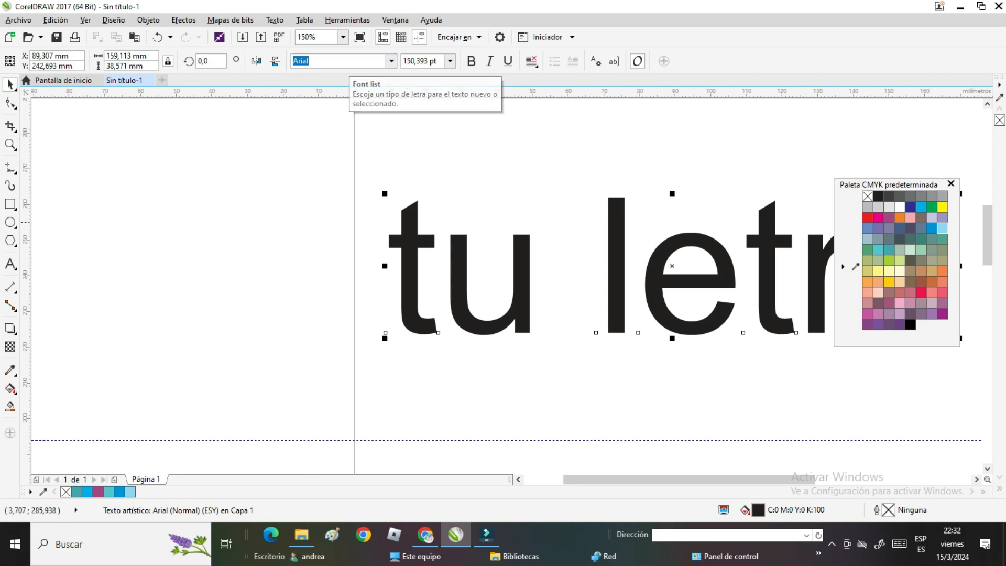
left_click(411, 258)
left_click(411, 257)
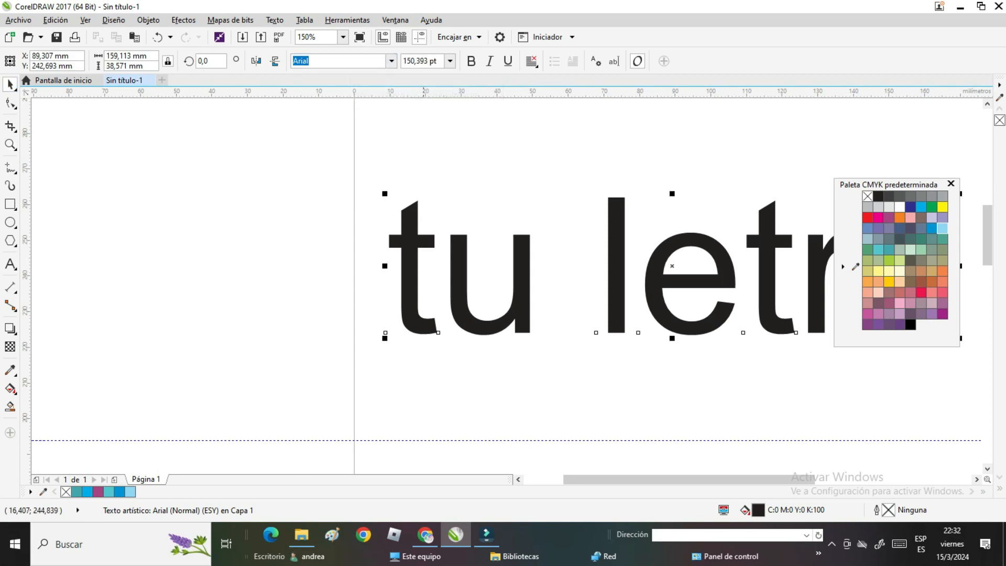
left_click_drag(385, 338, 409, 332)
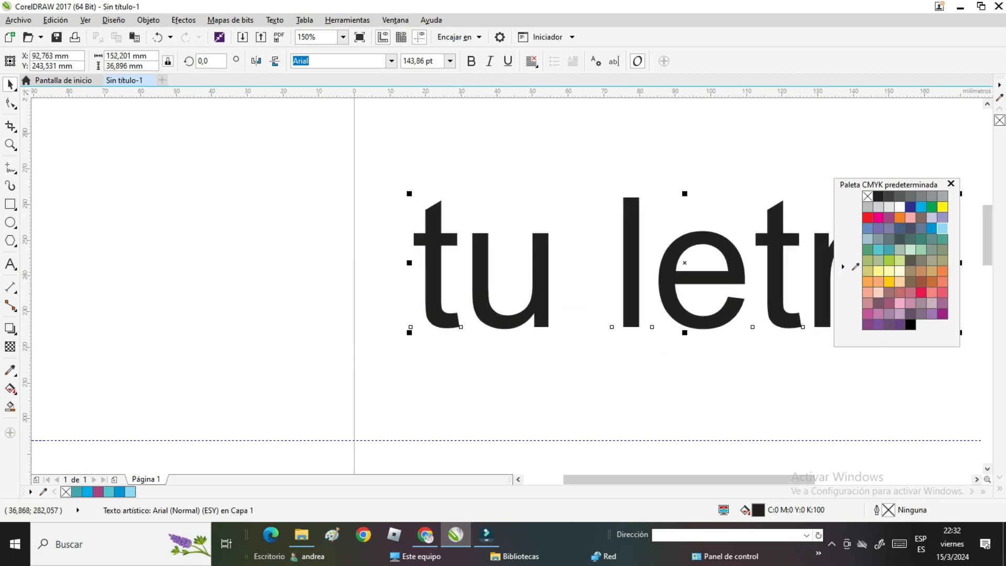
left_click_drag(425, 60, 403, 61)
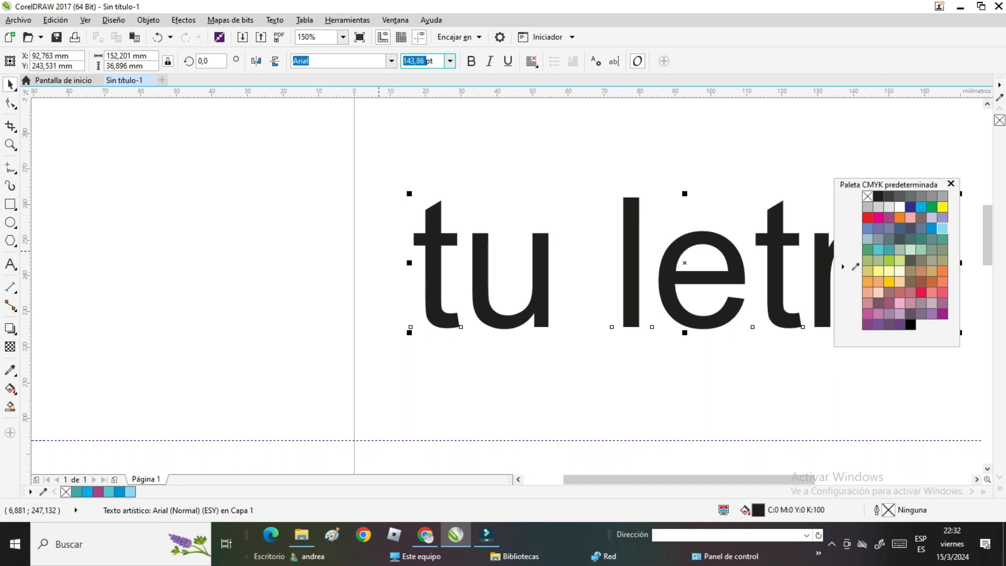
left_click(10, 85)
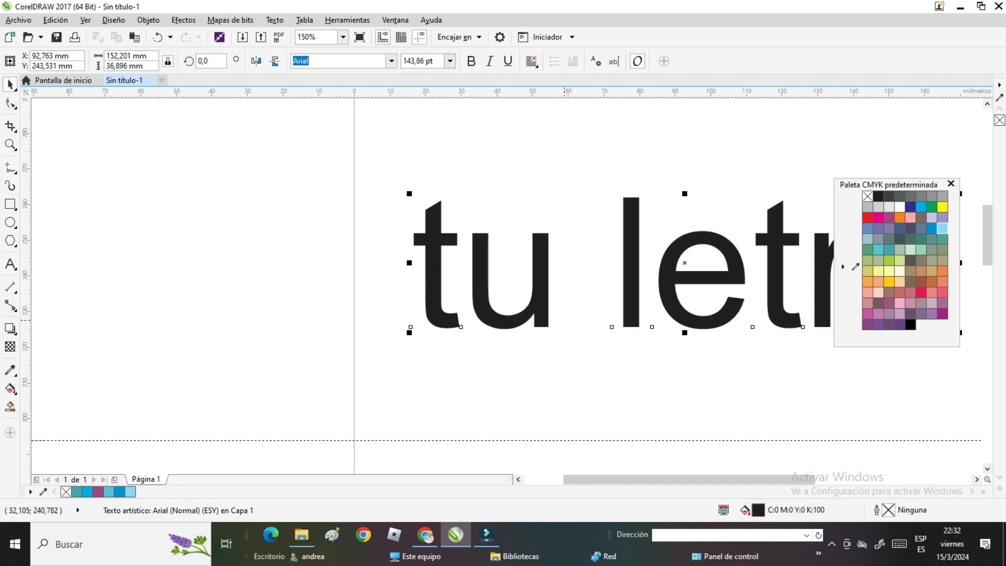
left_click_drag(542, 305, 515, 245)
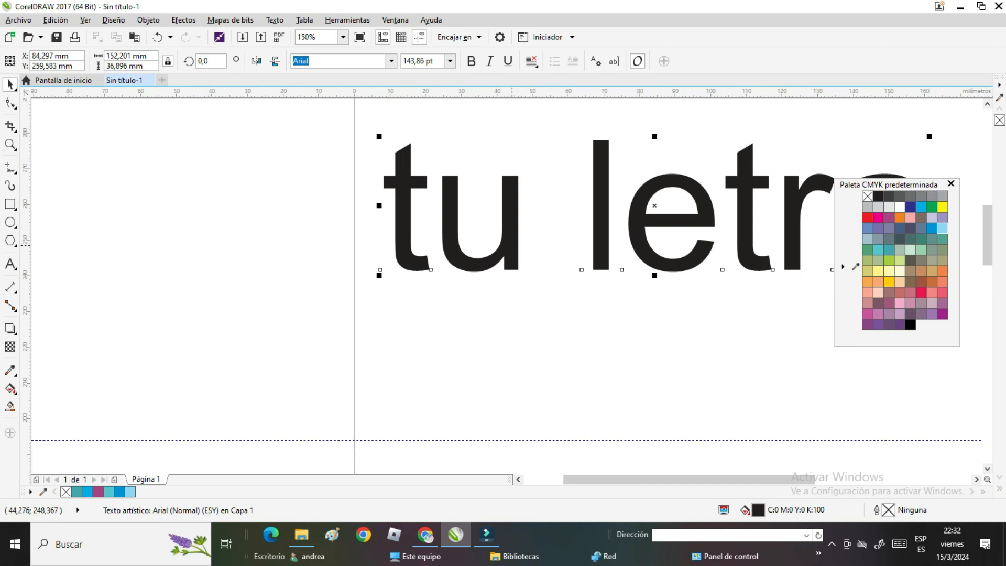
Step: Convert the "tu letra" text to curves and show the nodes of its first two letters for editing
right_click(513, 229)
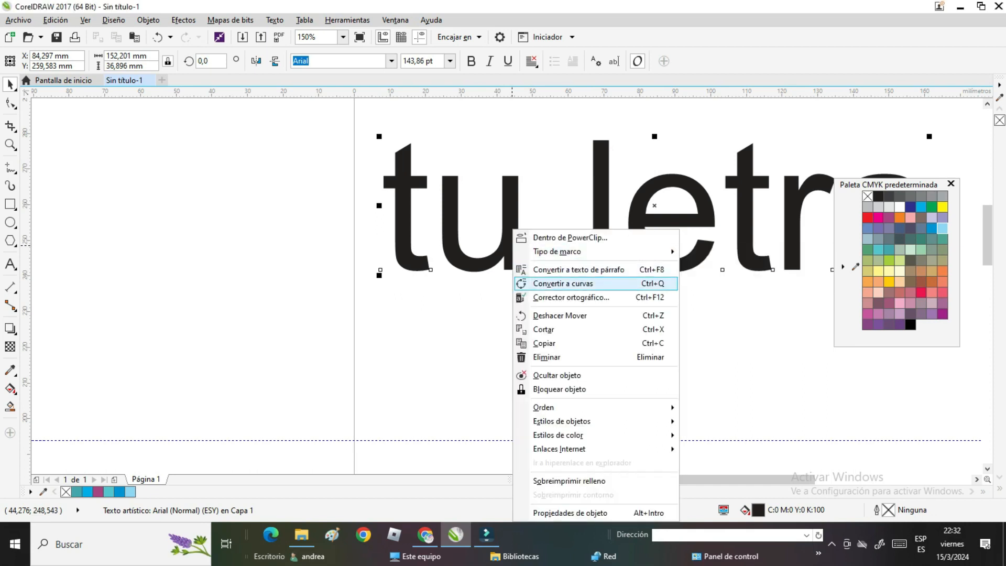
left_click(563, 283)
key("z")
left_click(453, 240)
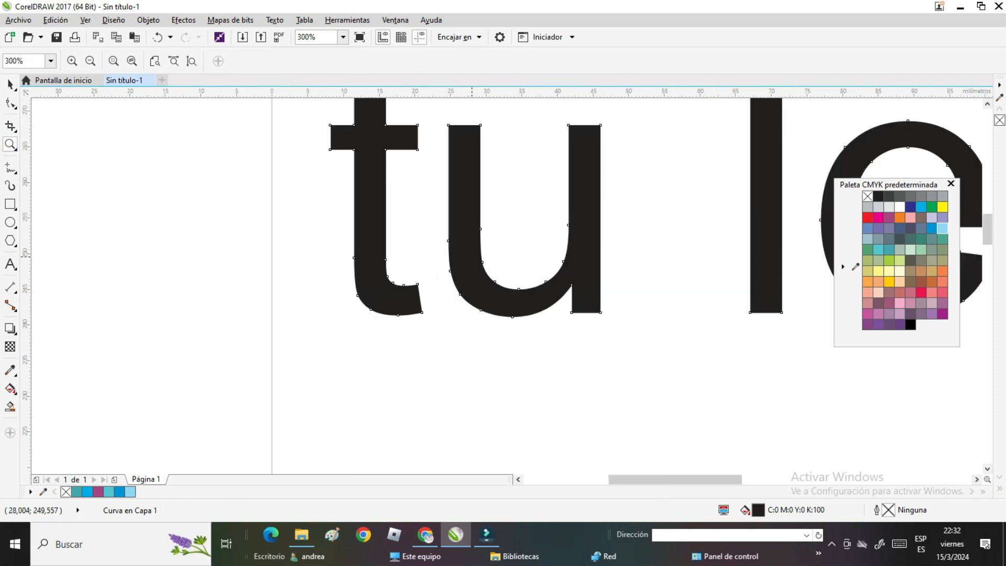
left_click(500, 287)
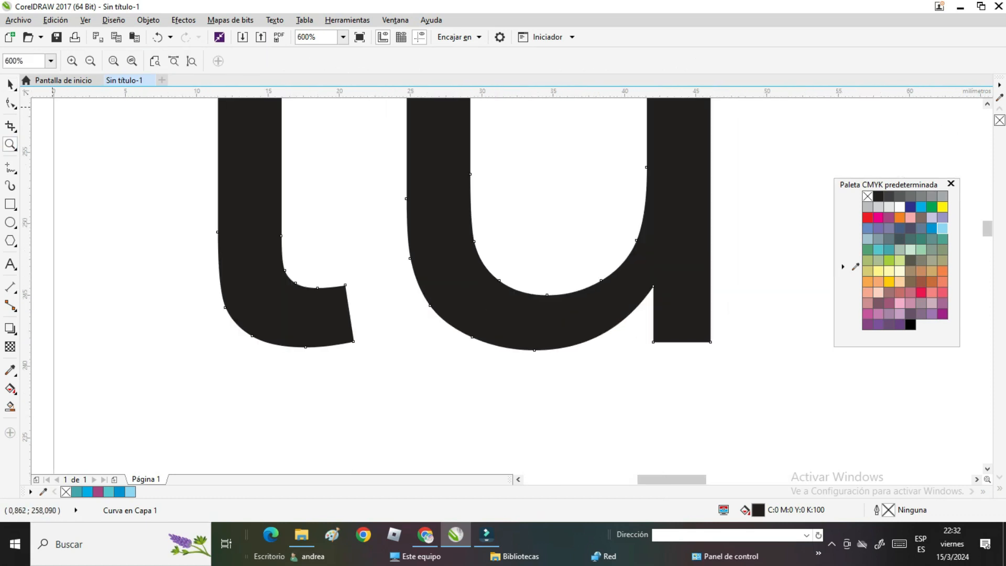
key("F10")
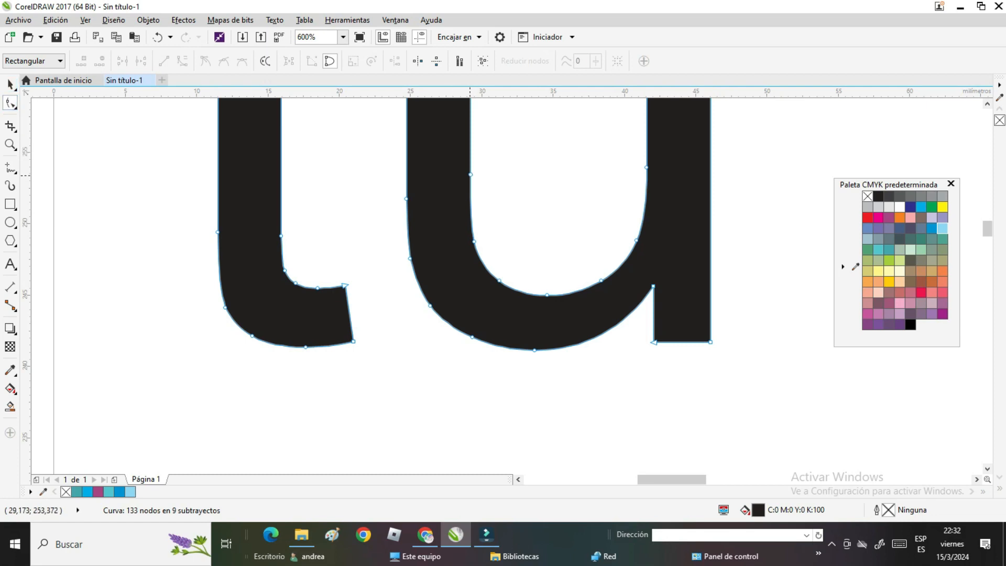
Step: Reshape the inner left edge of the "u" into a smooth diagonal sweep by moving and deleting its inner nodes
left_click_drag(469, 174, 472, 121)
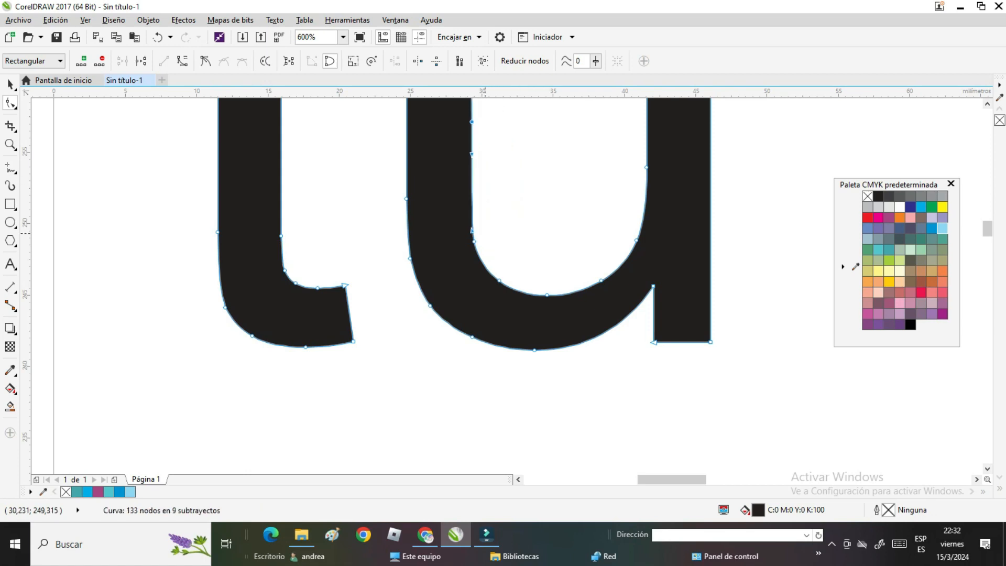
left_click_drag(499, 281, 533, 217)
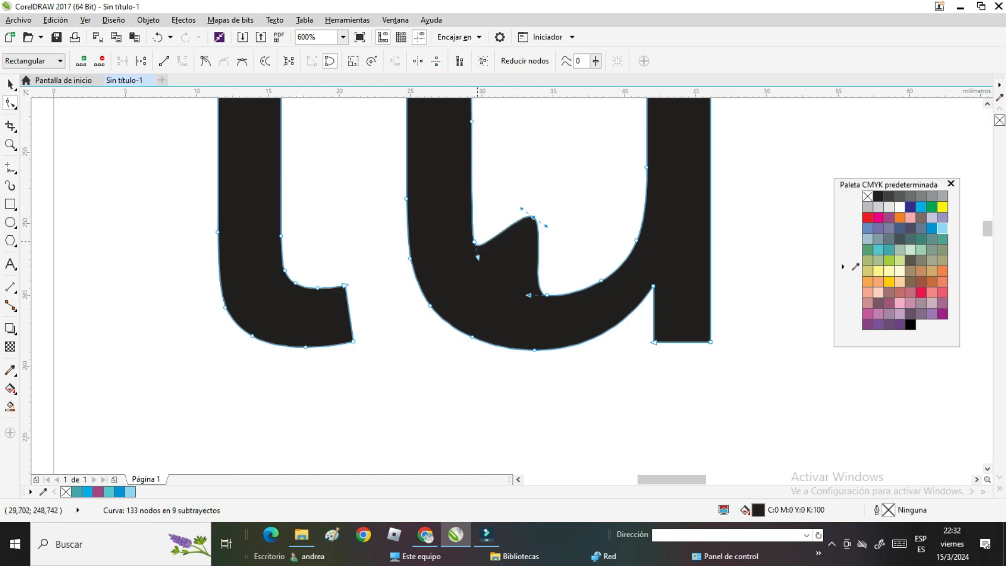
double_click(474, 242)
double_click(471, 121)
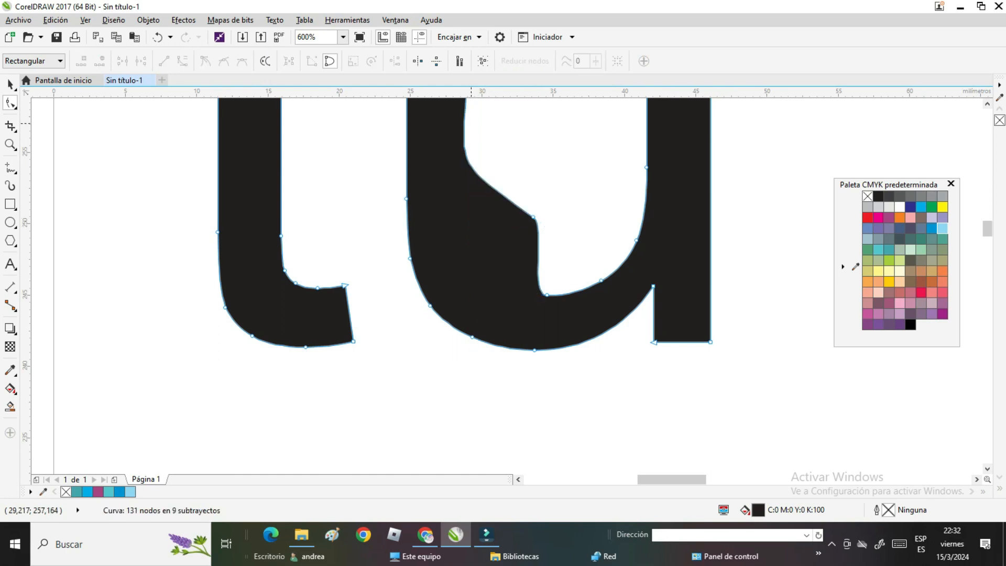
double_click(533, 217)
left_click(548, 295)
mouse_move(547, 294)
left_mouse_down()
mouse_move(541, 277)
mouse_move(537, 284)
left_mouse_up()
key("Delete")
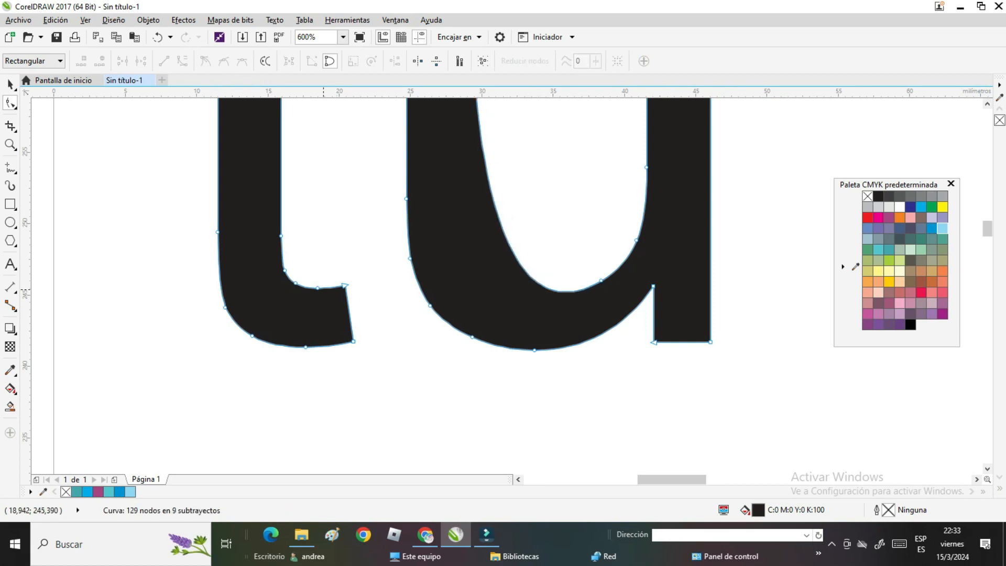
Step: Pull the hook end of the first "t" up into a tall point and delete the nodes along its inner curve
left_click_drag(346, 285, 349, 182)
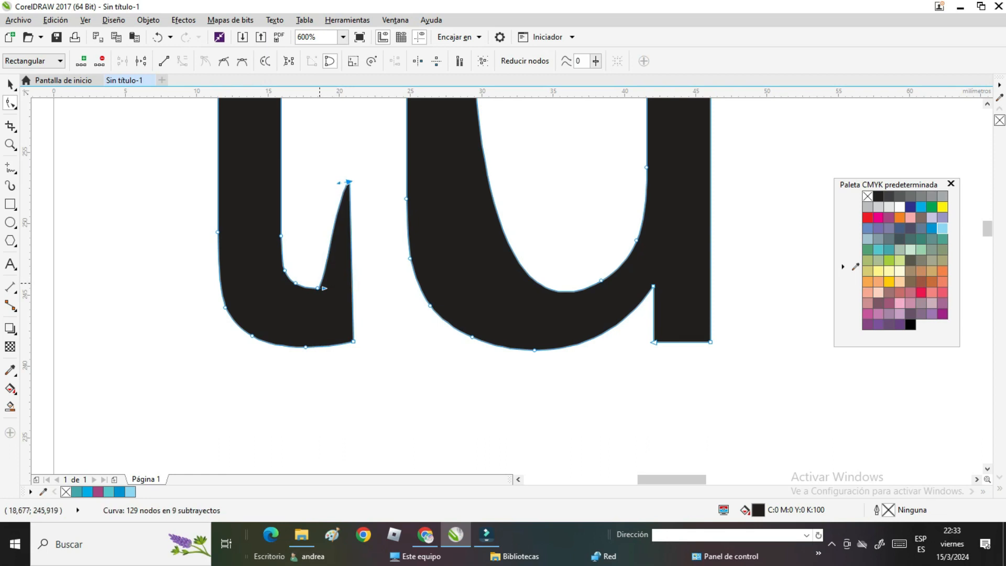
double_click(318, 288)
double_click(296, 283)
left_click(285, 269)
double_click(283, 269)
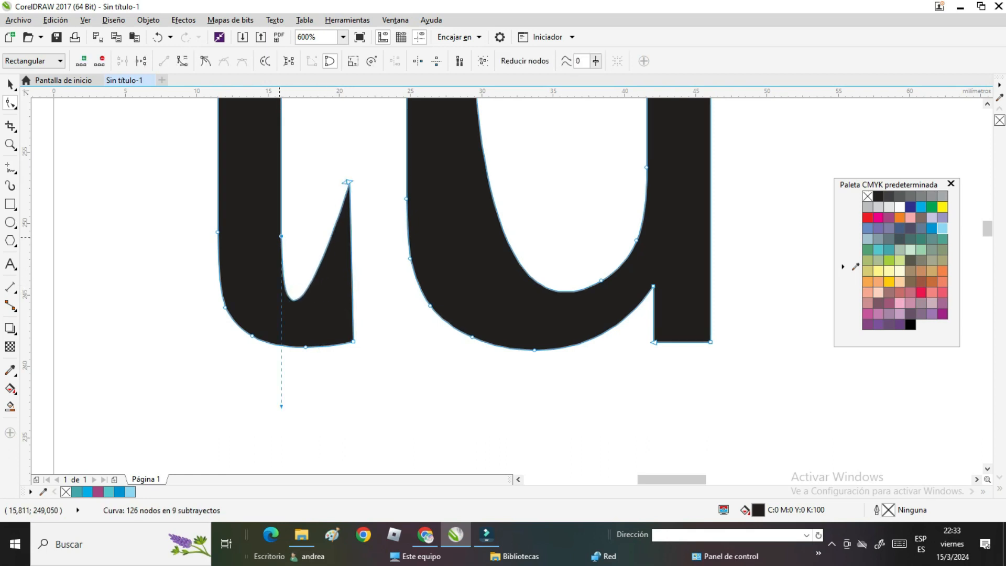
double_click(281, 236)
left_click(347, 181)
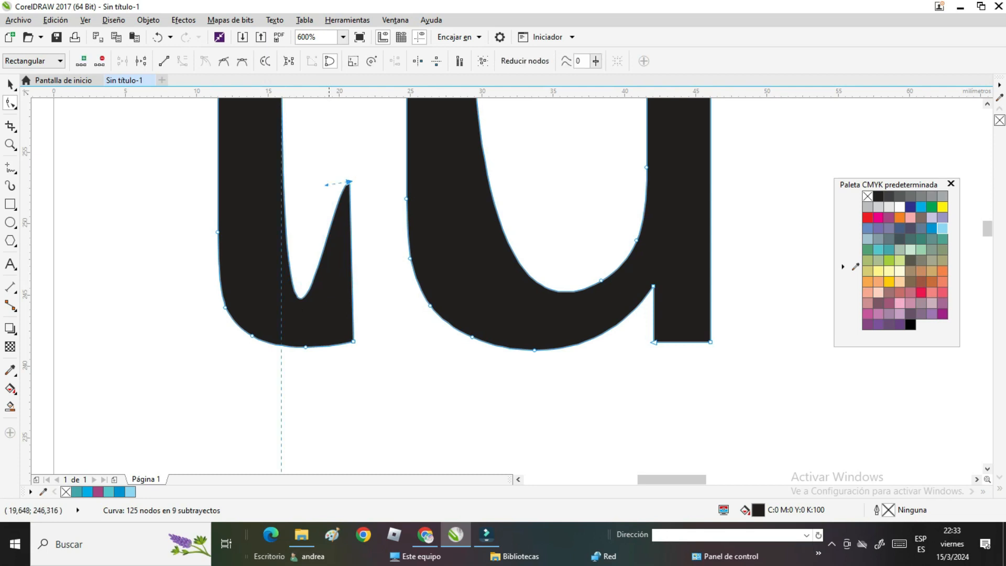
Step: Shorten the stem-side curve handle on the first "t" so its inner edge flows directly into the hook's tip
key("z")
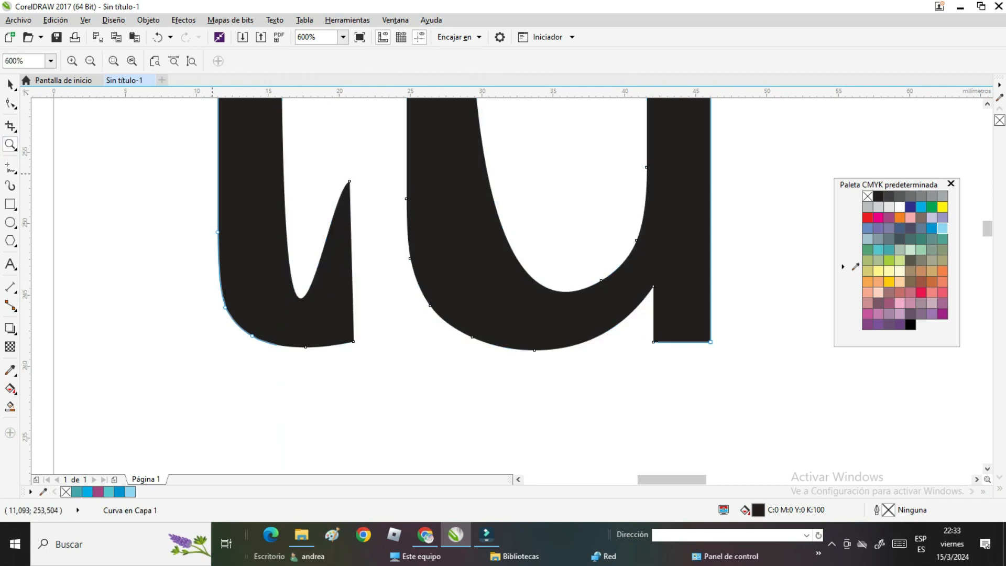
key("F3")
key("F3")
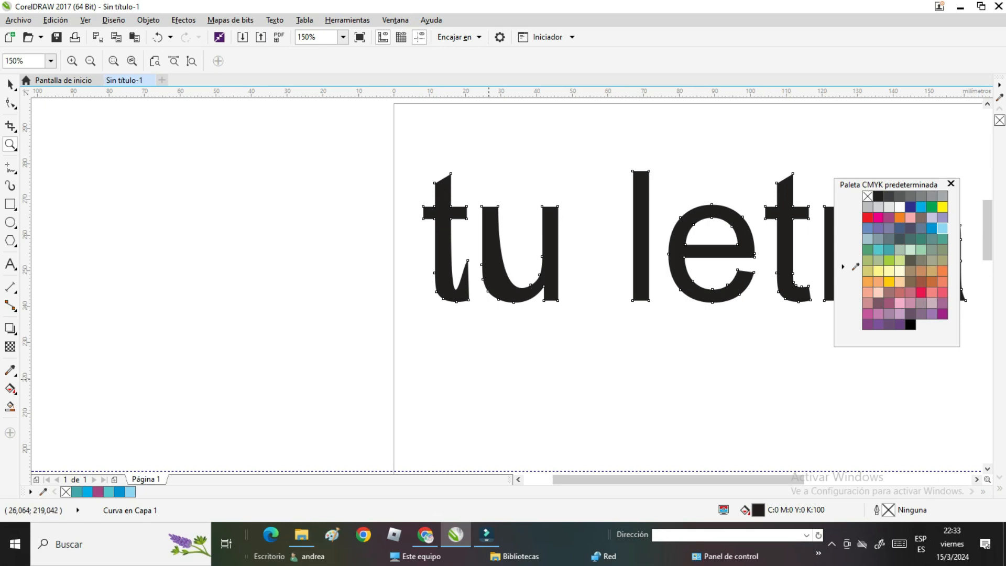
key("F10")
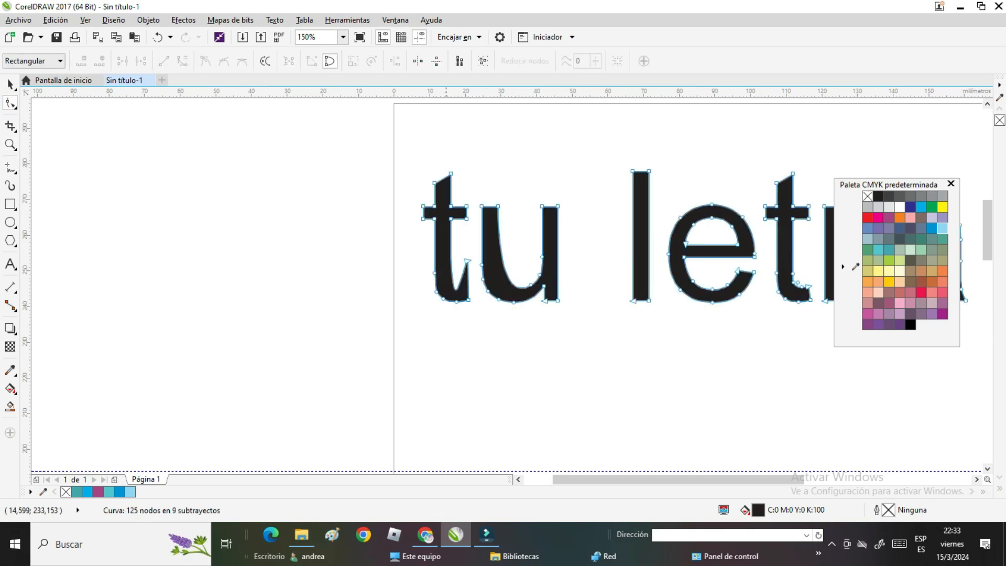
left_click(466, 261)
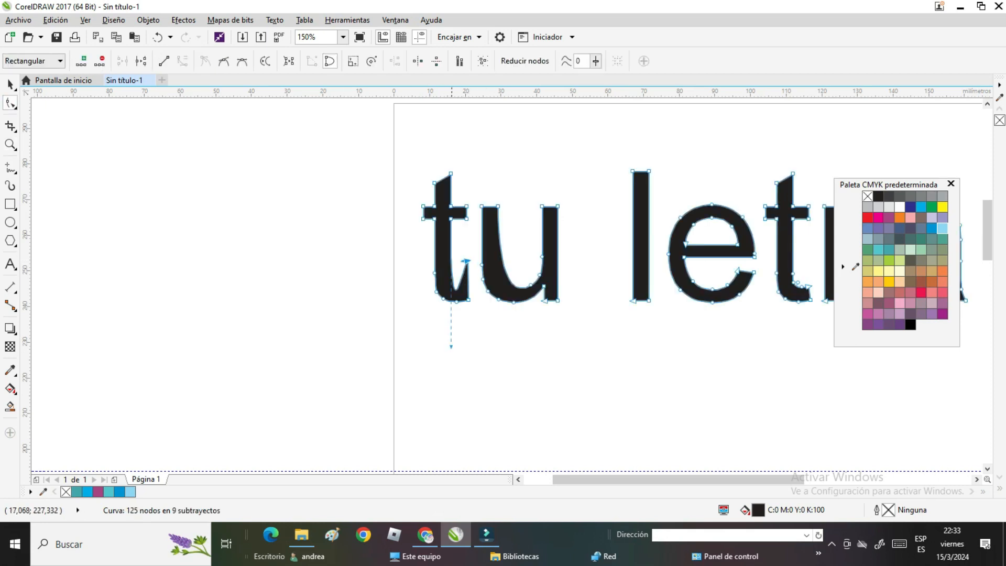
left_click_drag(451, 347, 451, 264)
key("Escape")
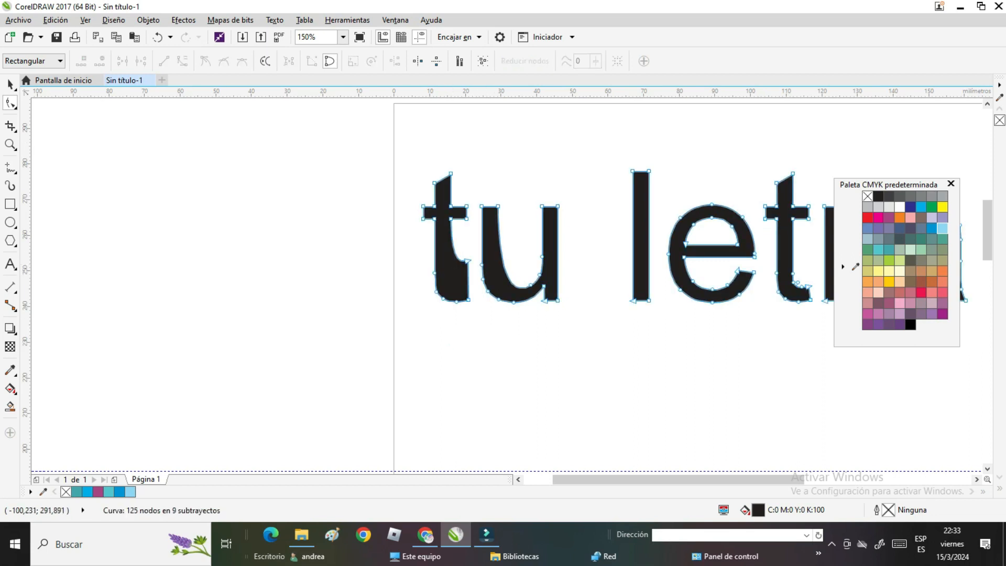
key("space")
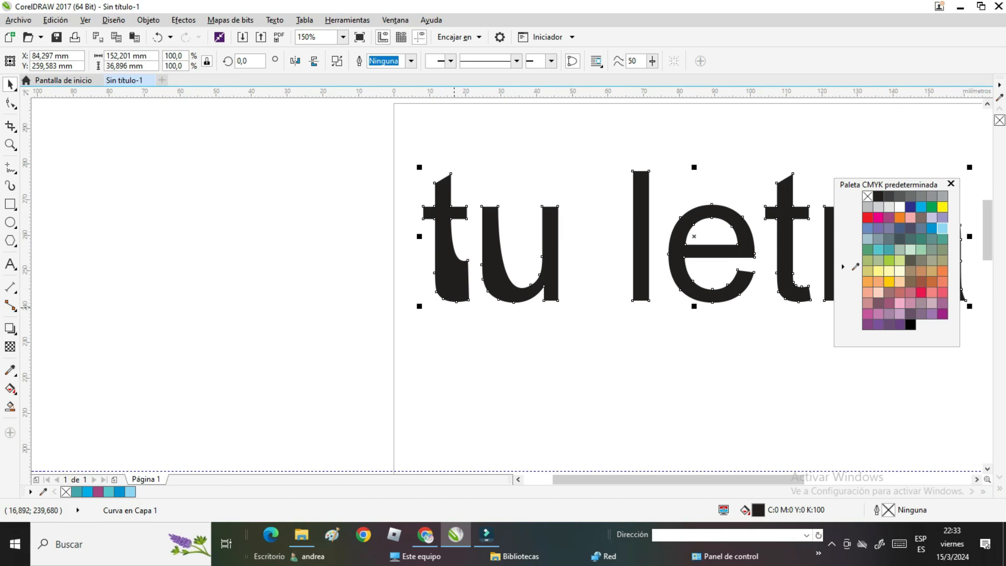
key("space")
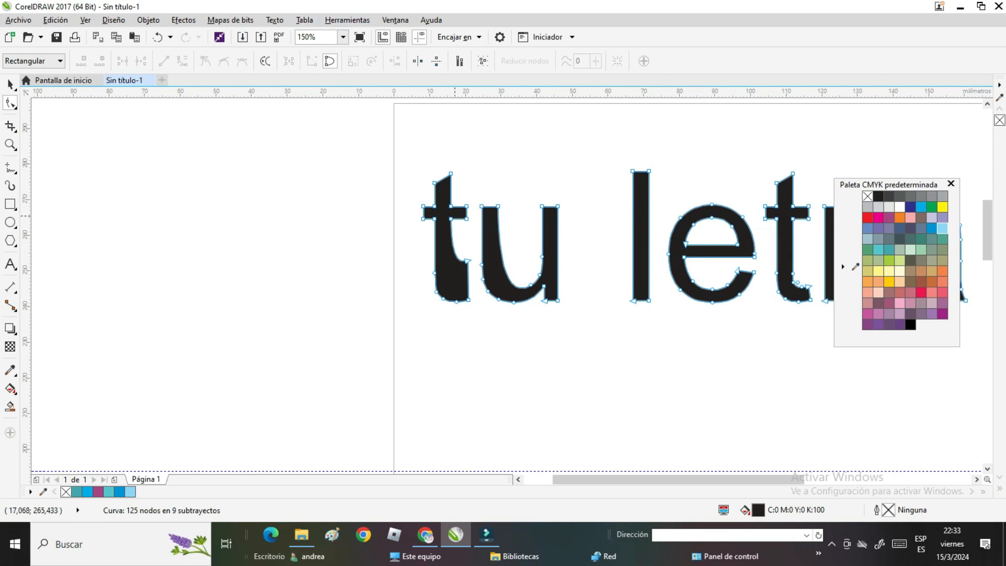
Step: Delete two nodes along the right inner curve of the "u" and pull the lower right corner of the "l" outward
left_click(539, 275)
key("Delete")
key("Delete")
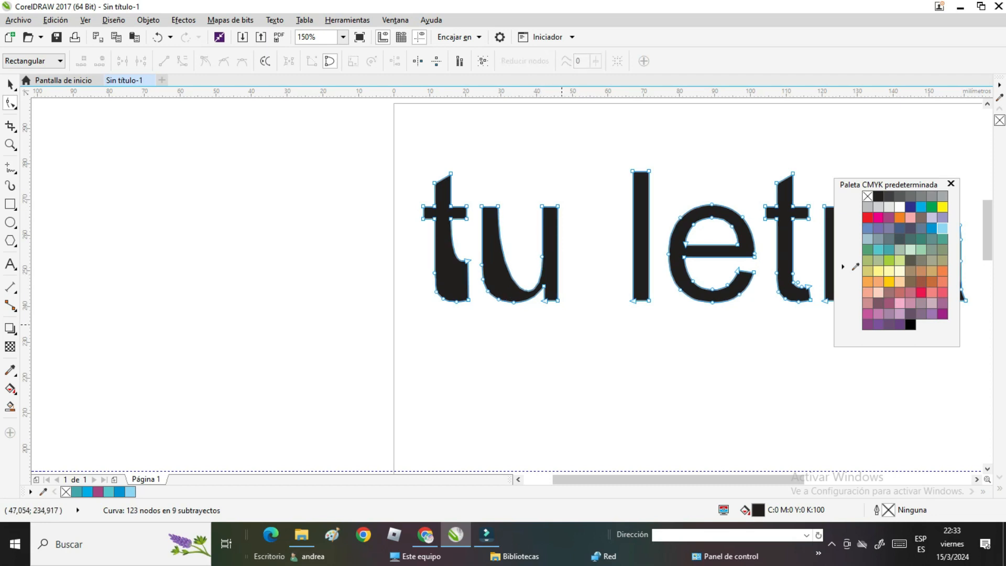
left_click_drag(648, 301, 664, 302)
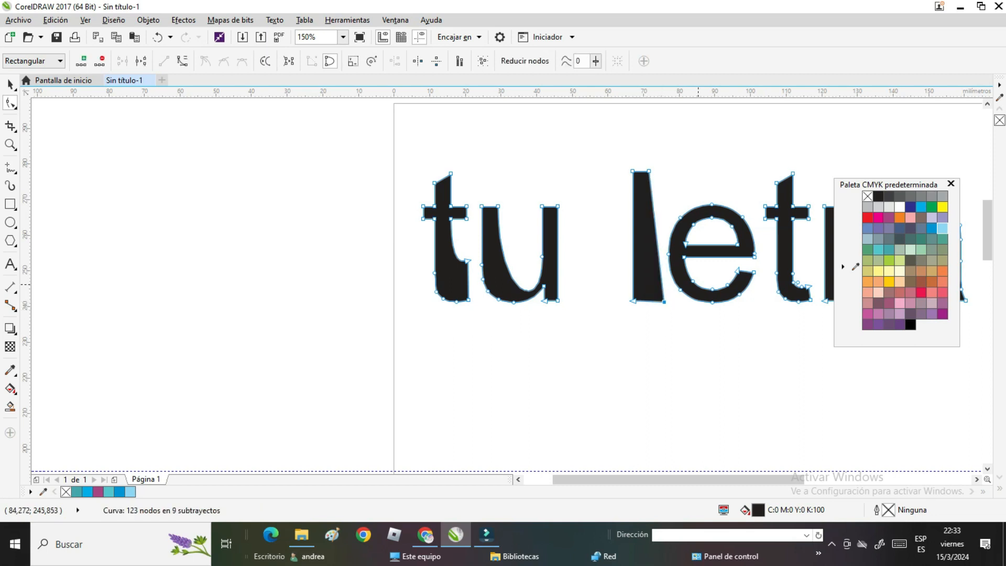
Step: Delete three nodes along the lower inner curve of the "e" and deselect the lettering
double_click(727, 285)
double_click(712, 289)
double_click(694, 281)
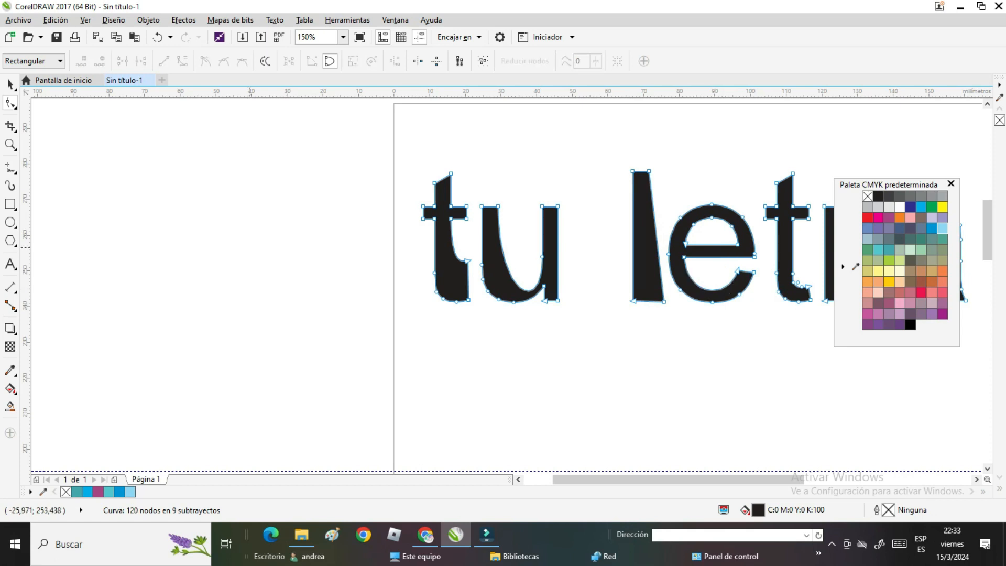
key("z")
key("F3")
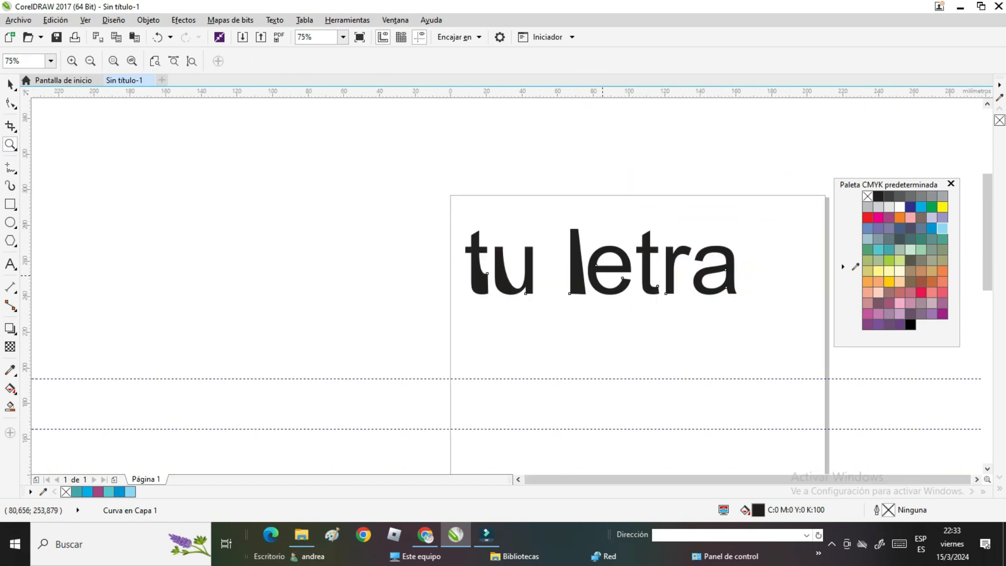
left_click(10, 84)
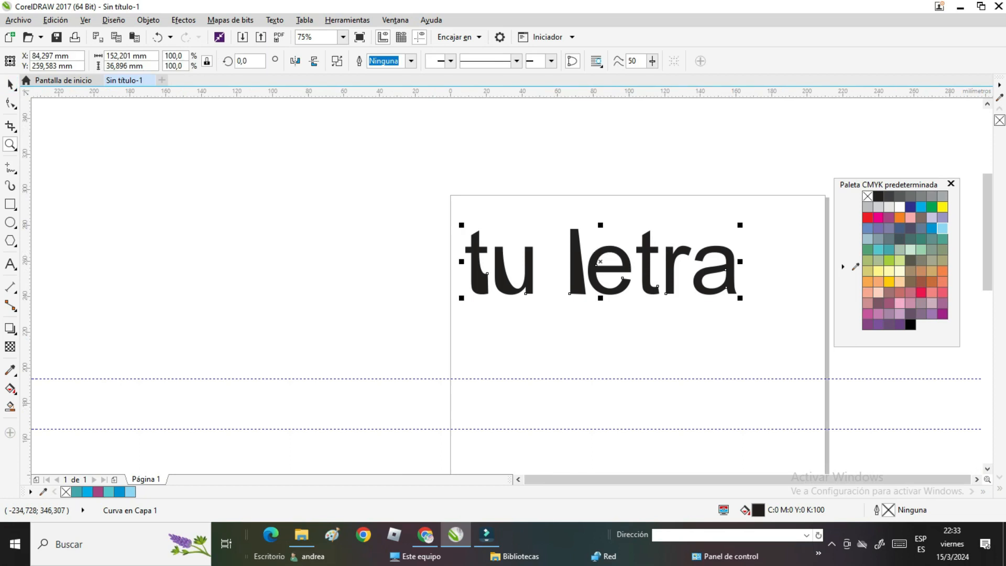
left_click(571, 330)
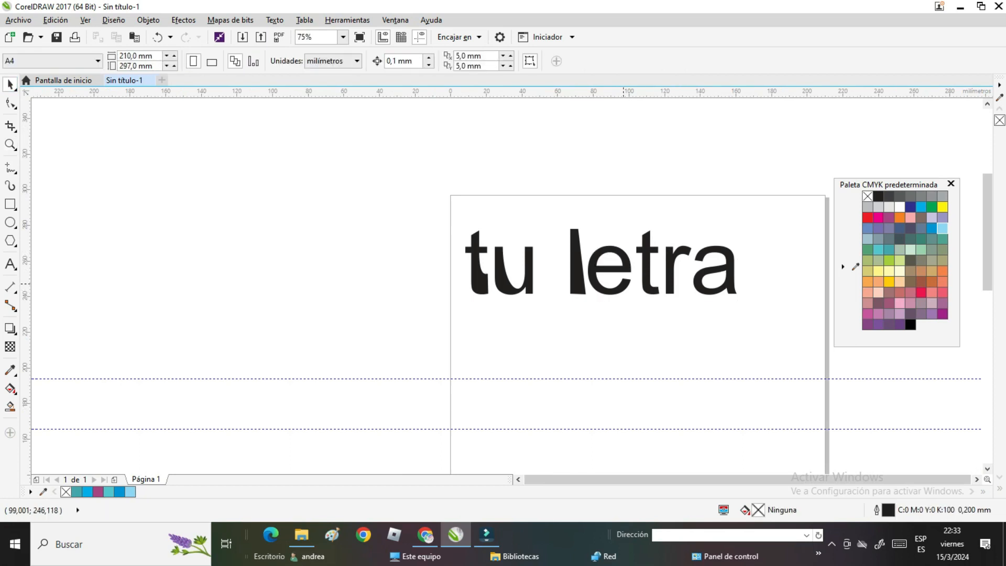
Step: Reshape the upper counter of the "e" by moving and deleting nodes, leaving a smaller opening on its right side
left_click(623, 284)
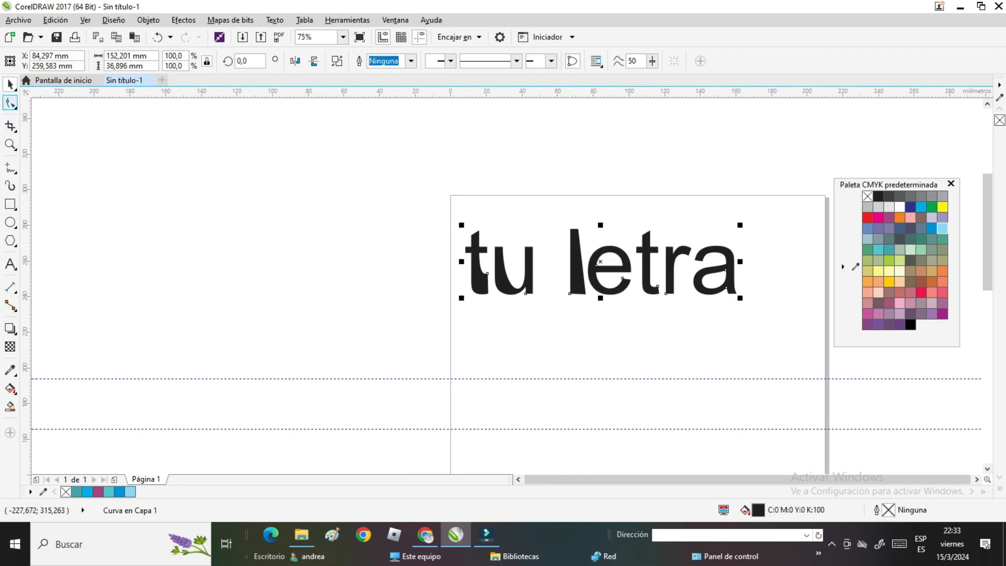
left_click(10, 104)
left_click(607, 264)
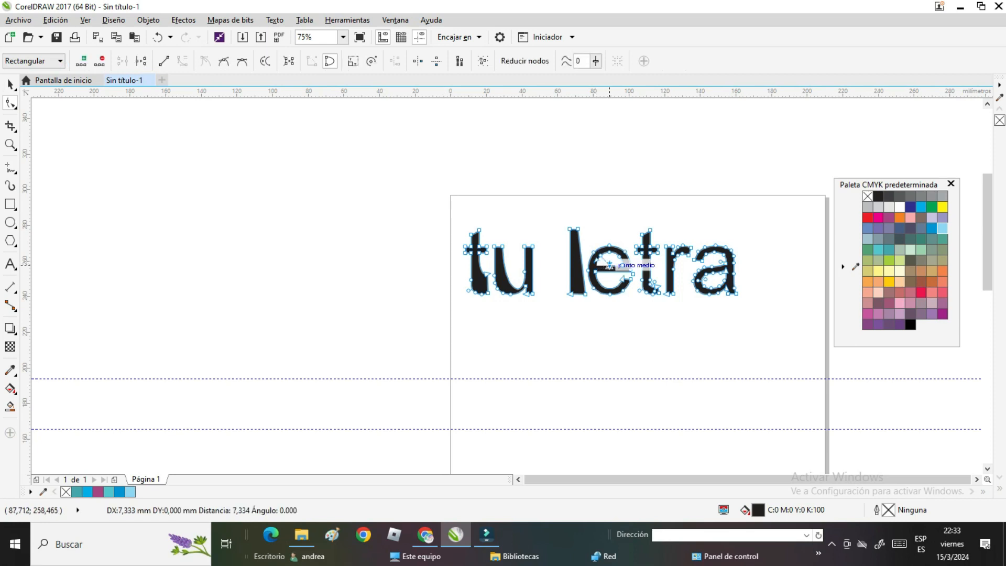
key("Delete")
left_click(618, 262)
key("Delete")
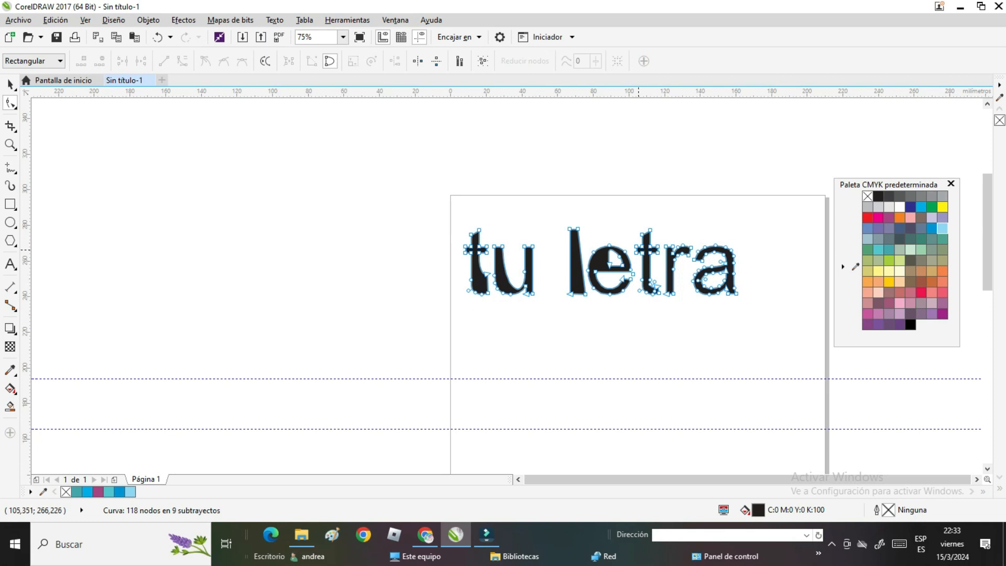
Step: Pull a left-side node of the second "t" and the top corner of the "r" up into sharp points
left_click_drag(637, 230, 643, 285)
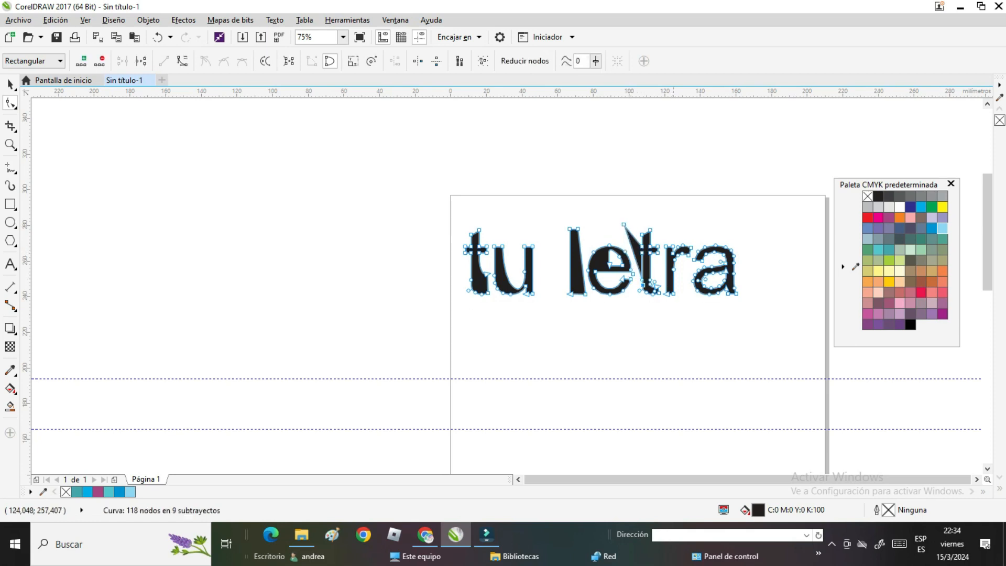
left_click_drag(671, 246, 674, 223)
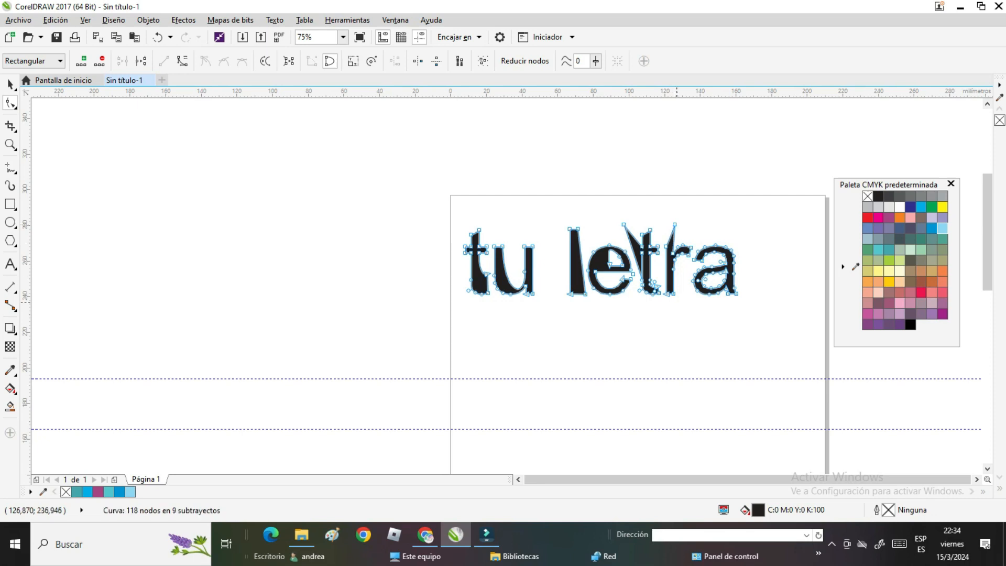
Step: Stretch the upper left terminal of the "a" into a downward point and delete the extra nodes around its bowl
left_click_drag(703, 266, 721, 276)
key("Delete")
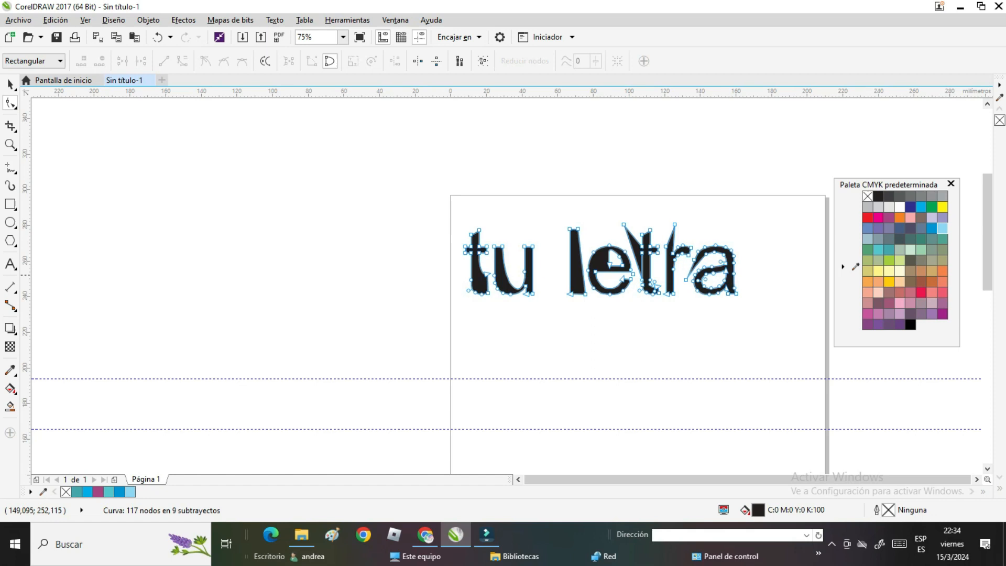
double_click(709, 276)
double_click(709, 281)
double_click(707, 280)
double_click(718, 286)
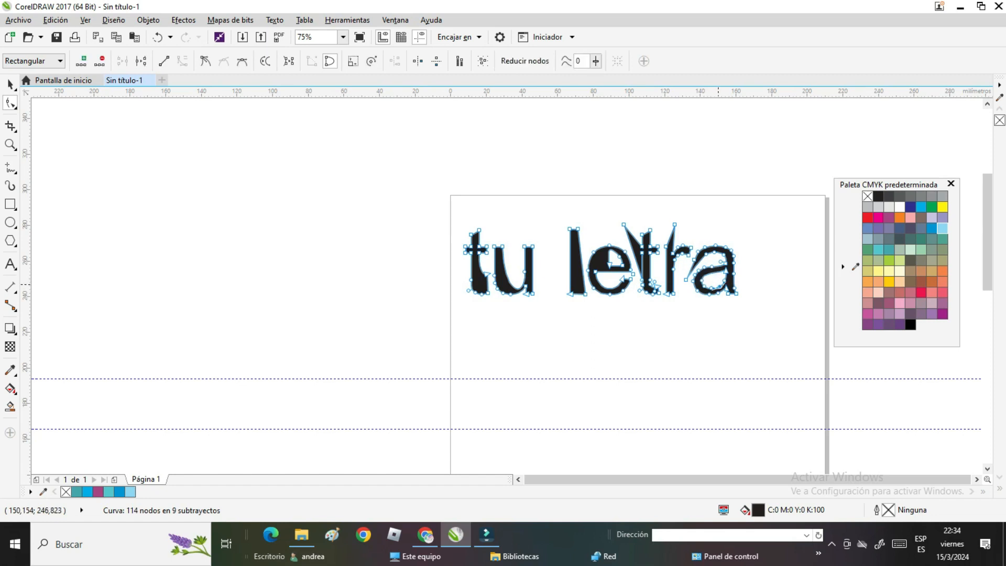
double_click(712, 287)
double_click(702, 284)
double_click(702, 283)
double_click(716, 295)
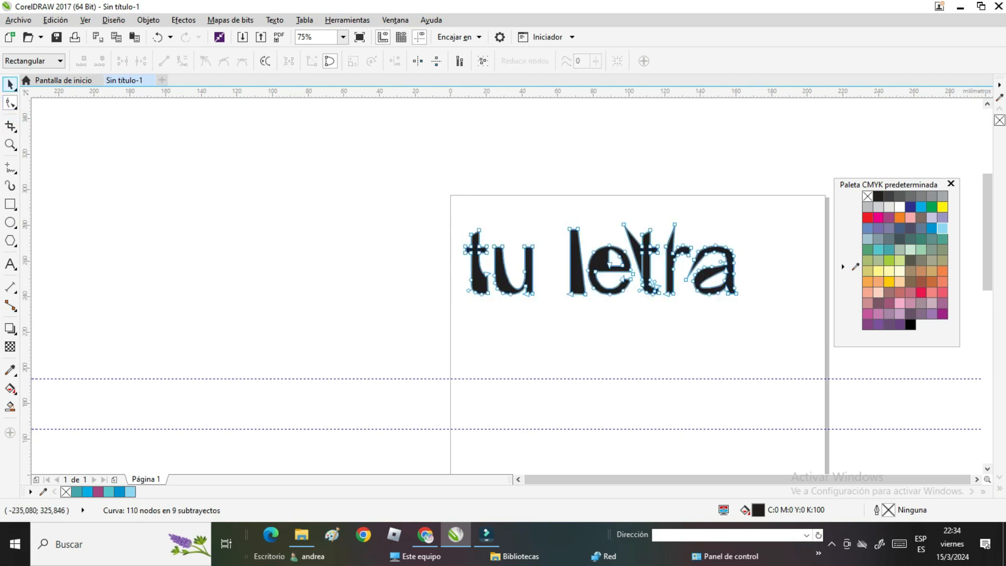
left_click(10, 185)
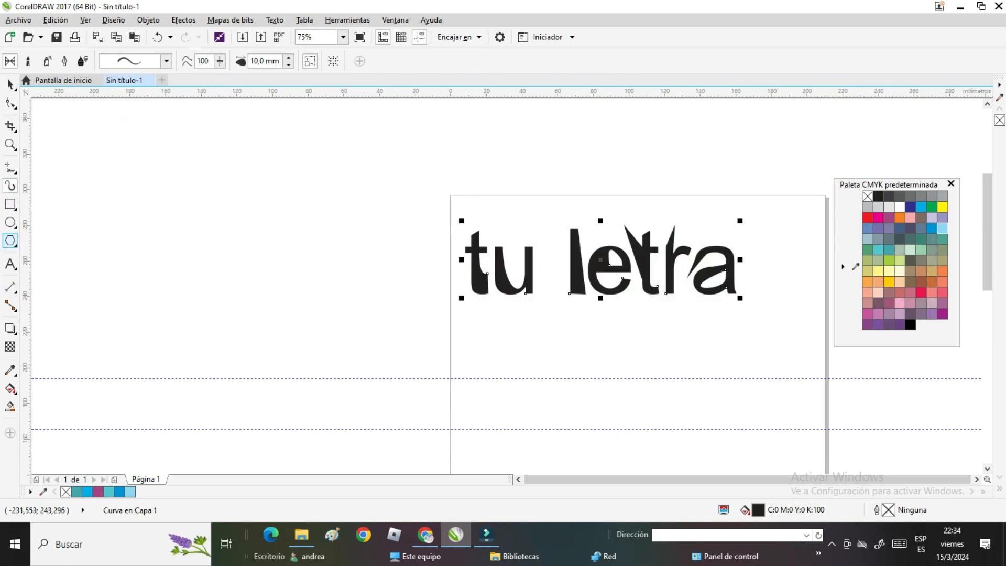
left_click(10, 240)
left_click(10, 222)
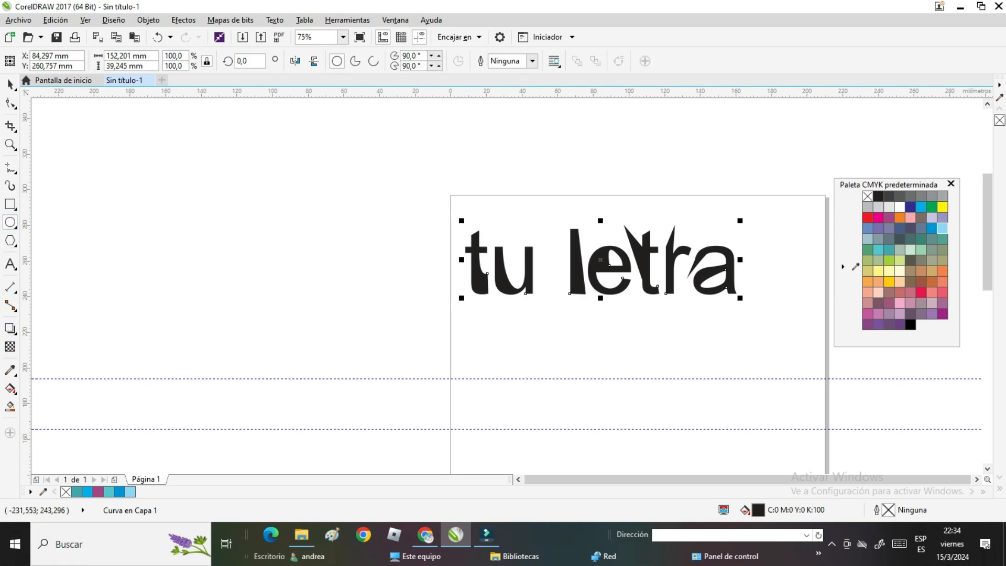
left_click(12, 330)
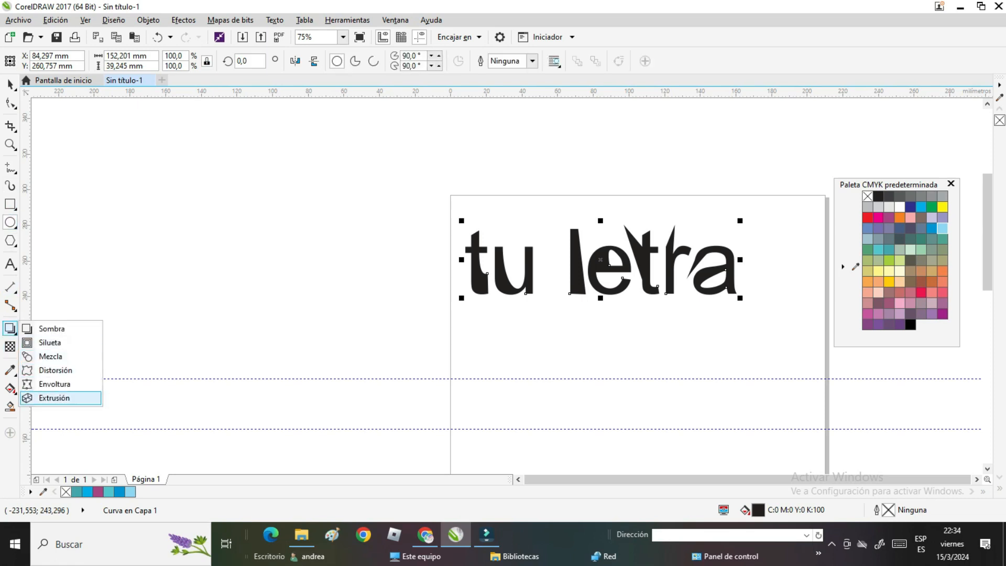
left_click(11, 390)
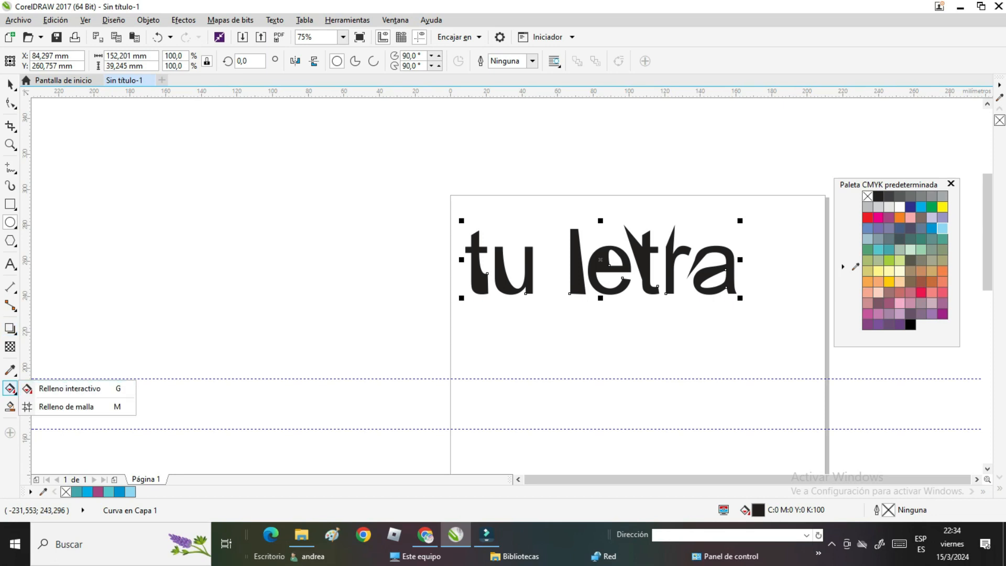
left_click(11, 263)
left_click(10, 240)
left_click(50, 240)
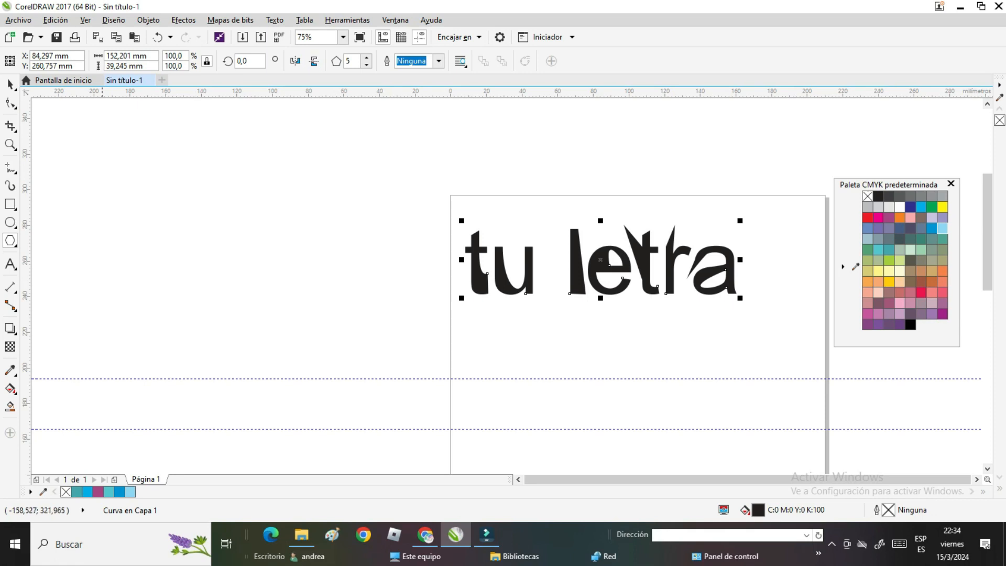
Step: Draw a rectangle about 91 × 74 mm below the "tu letra" lettering
key("F7")
left_click(10, 204)
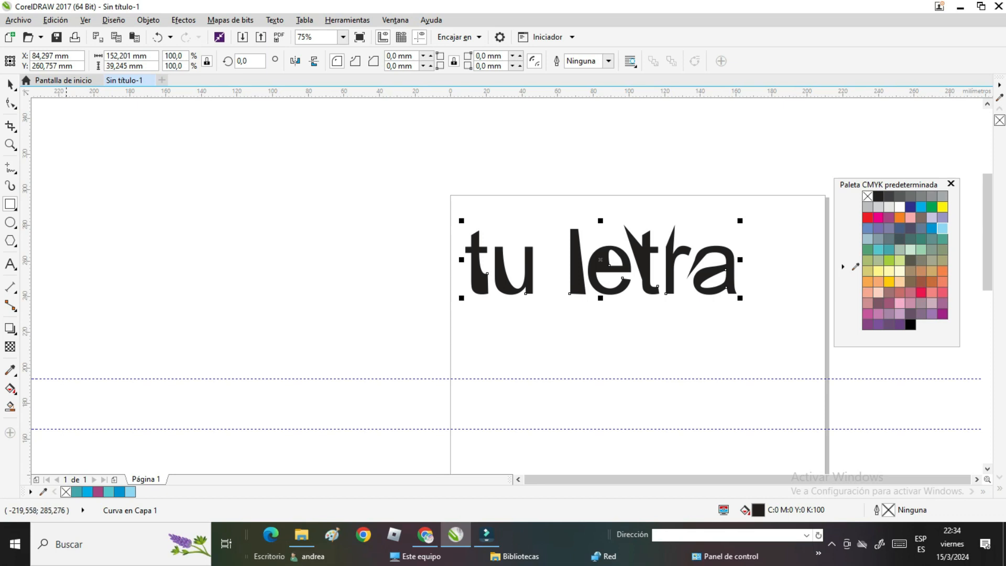
left_click_drag(530, 322, 693, 455)
Step: Convert the rectangle to curves with its nodes ready for editing
left_click(10, 144)
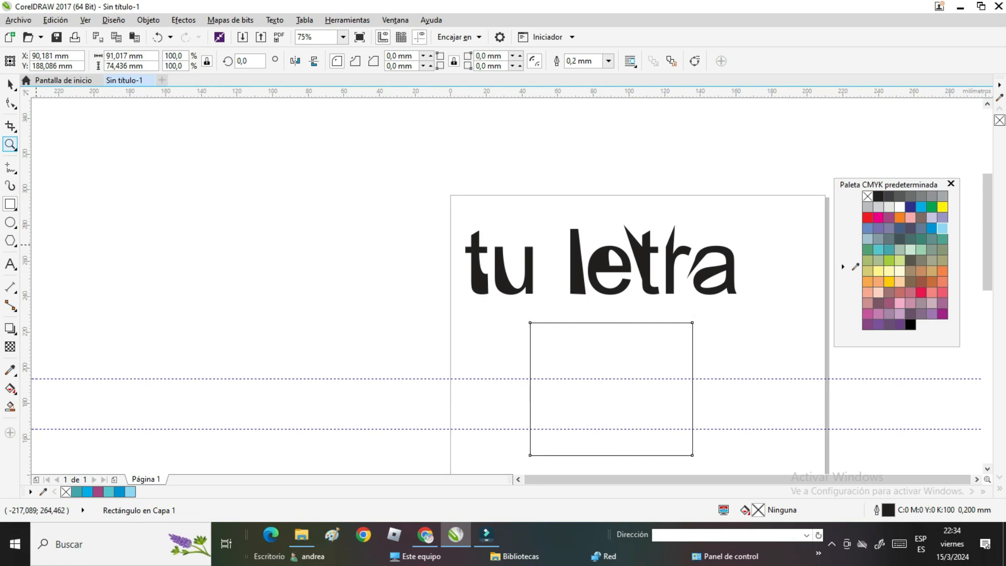
left_click(655, 335)
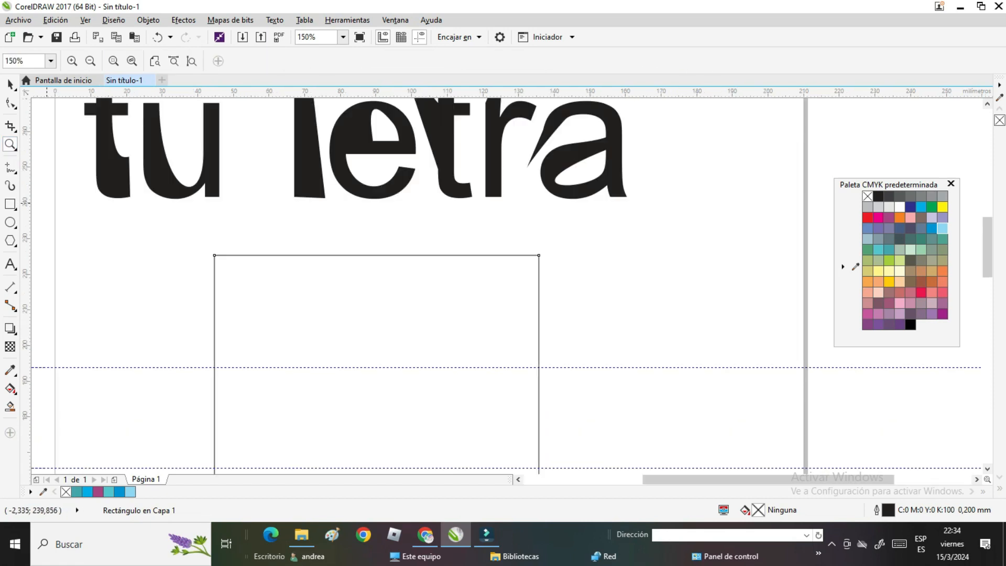
left_click(11, 103)
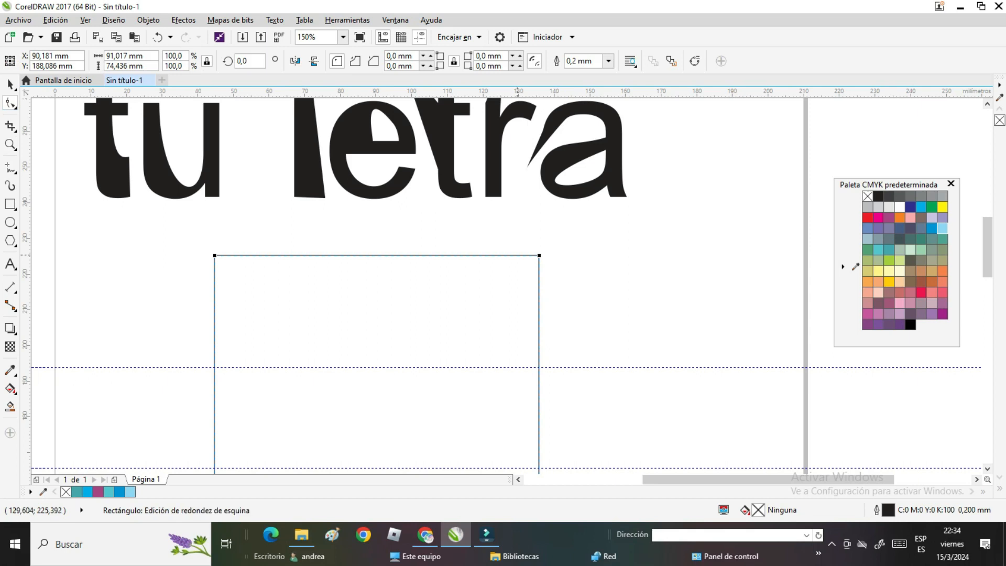
right_click(383, 280)
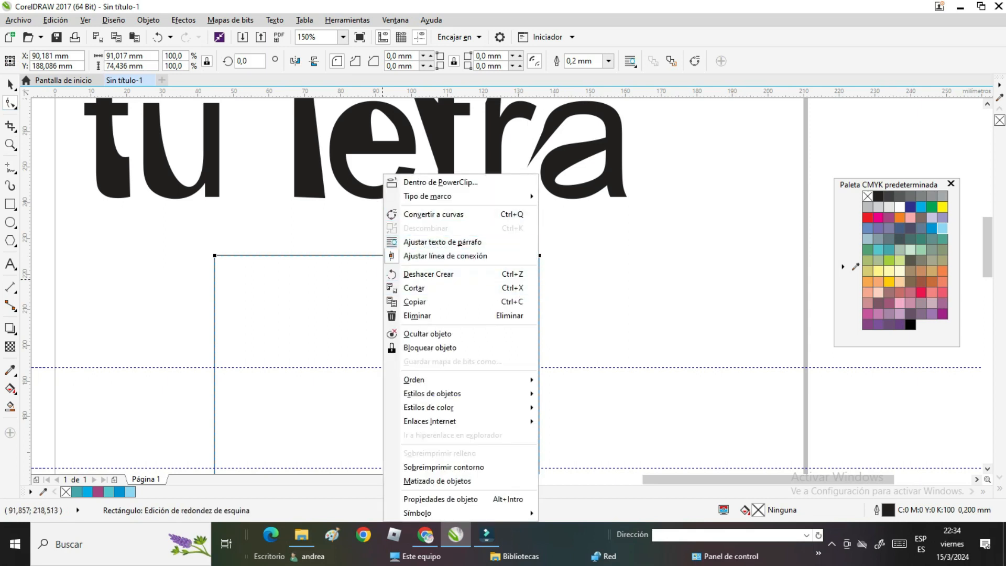
left_click(443, 214)
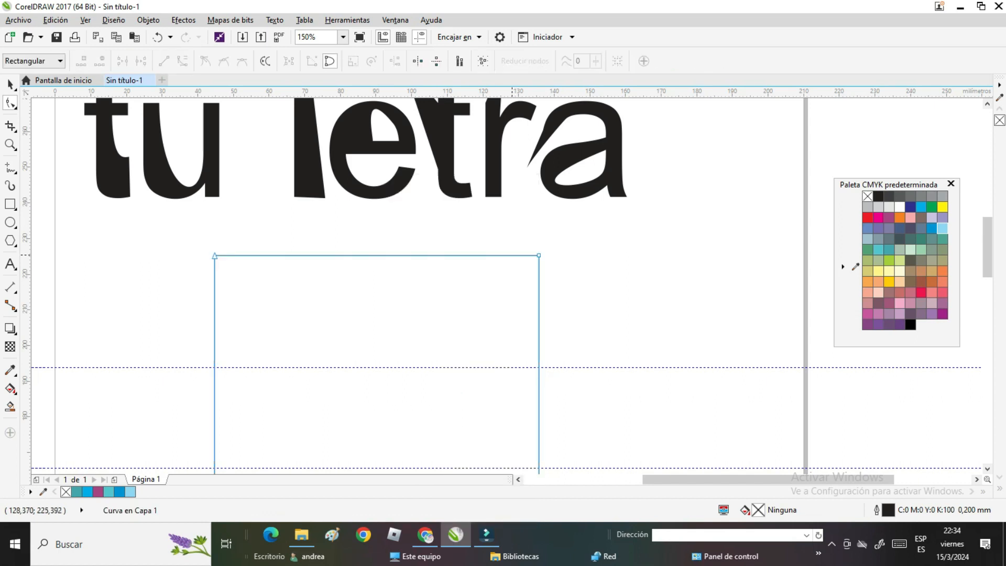
Step: Bevel the rectangle's upper right corner by adding a node on each adjoining side and deleting the corner node
double_click(512, 255)
double_click(539, 285)
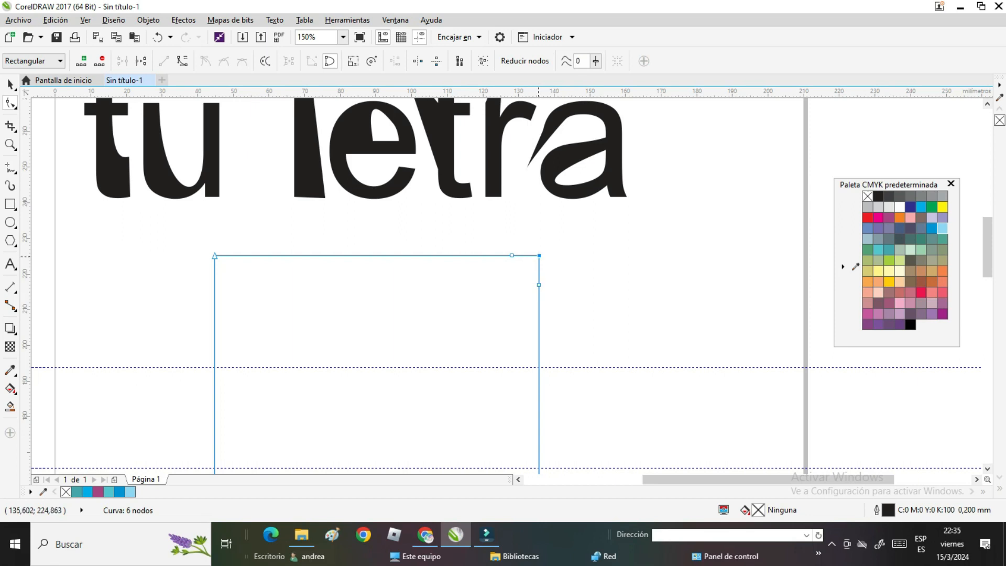
key("Delete")
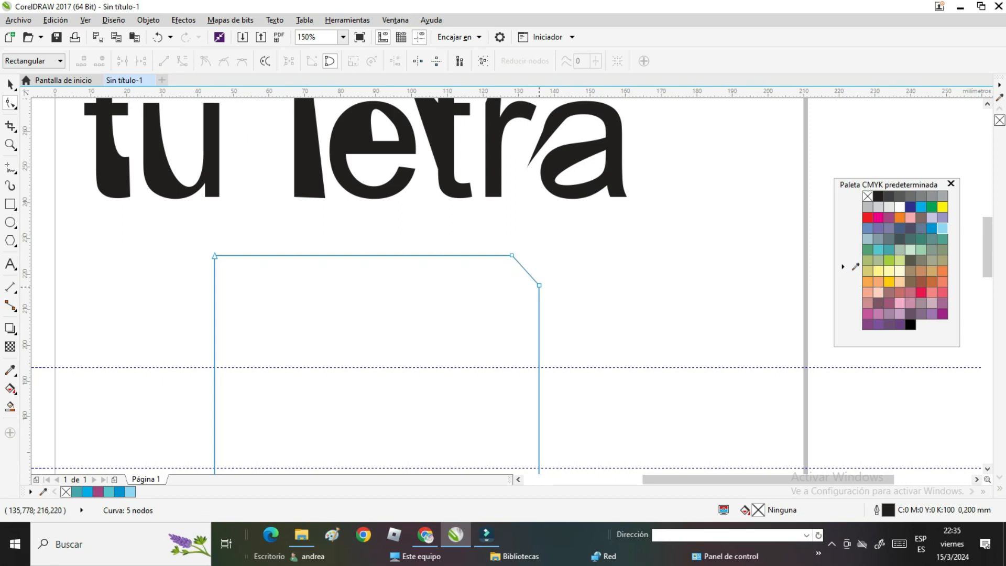
Step: Convert the line segments ending at the two bevel nodes of the rectangle's upper right corner to curves
right_click(539, 286)
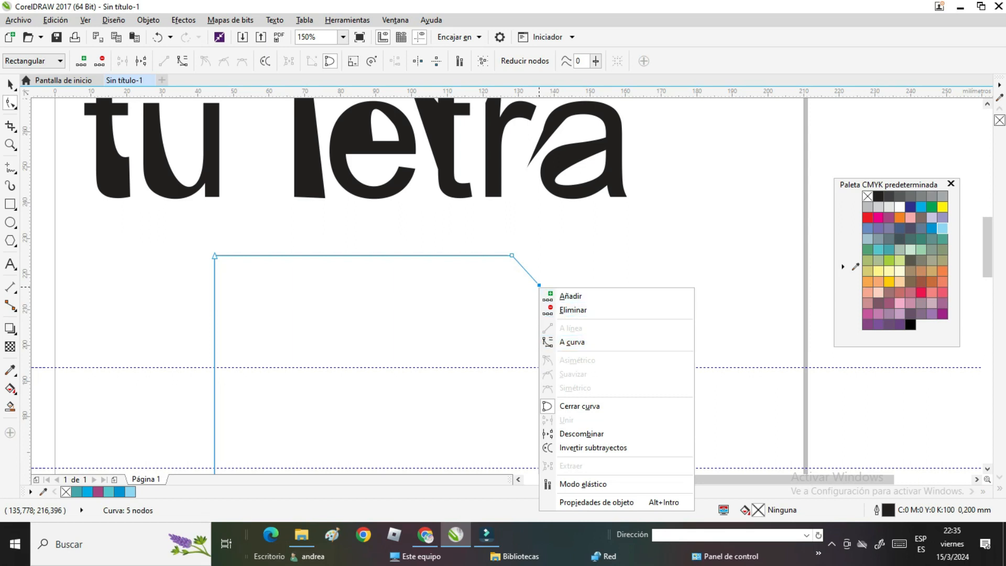
key("Escape")
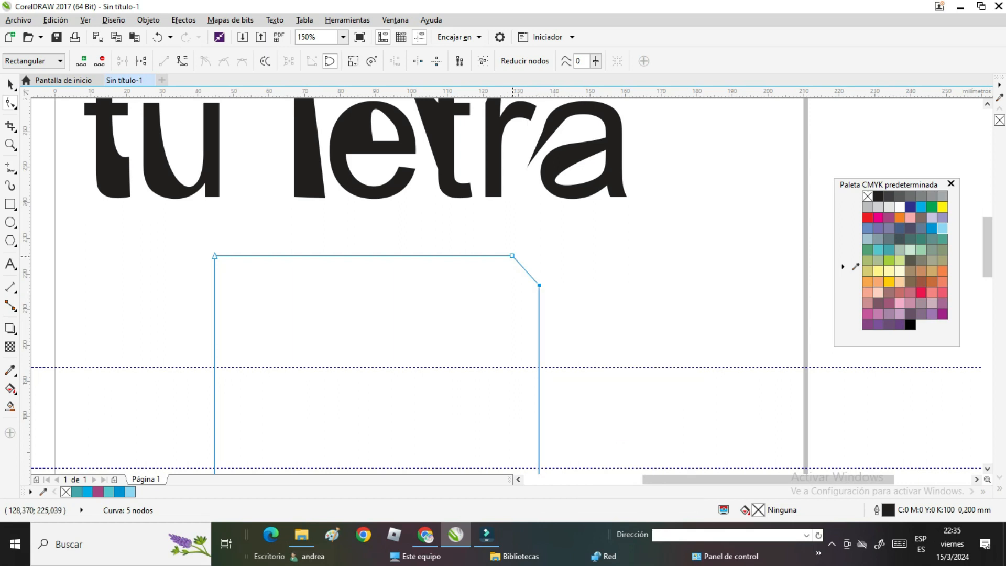
right_click(512, 256)
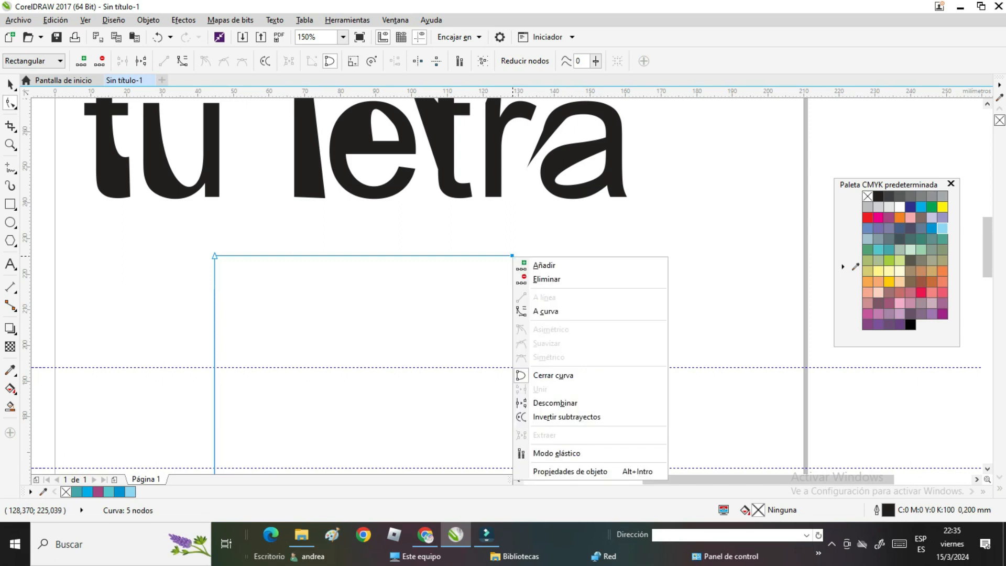
key("Return")
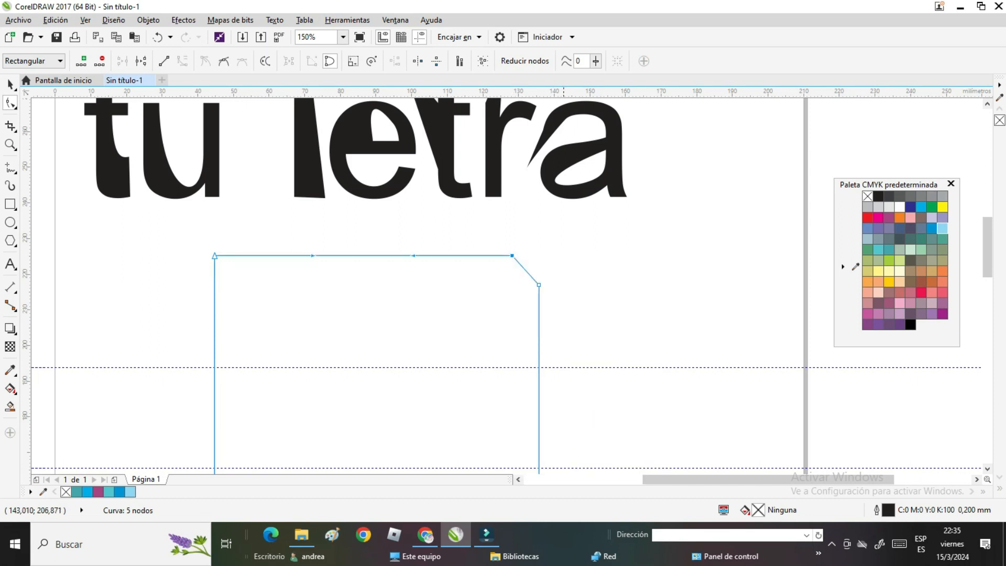
right_click(539, 284)
key("Return")
Step: Bulge the upper right bevel outward into a tall rounded lobe by shifting its upper node inward and adjusting the curve handles
left_click_drag(512, 255, 543, 211)
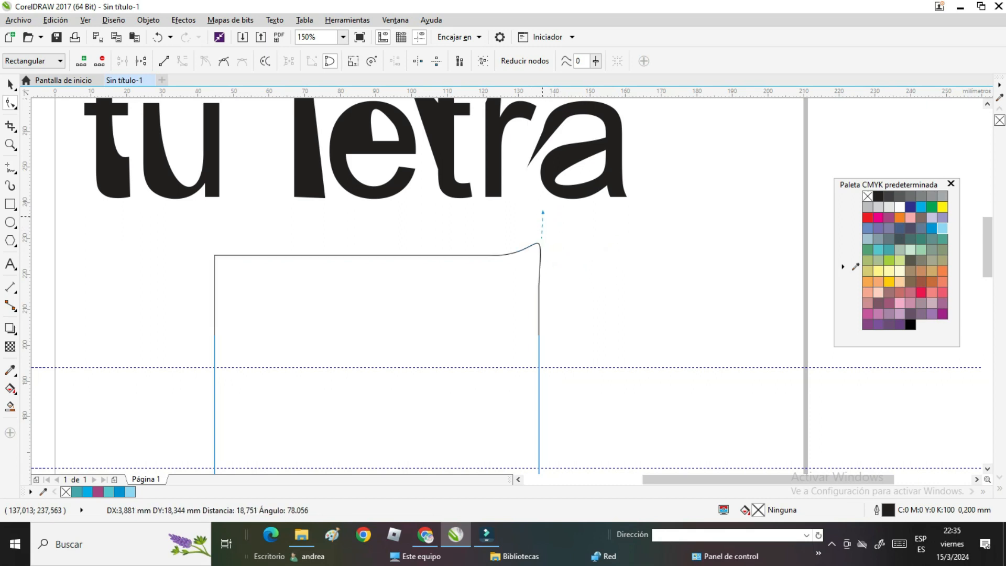
left_click_drag(541, 257, 570, 243)
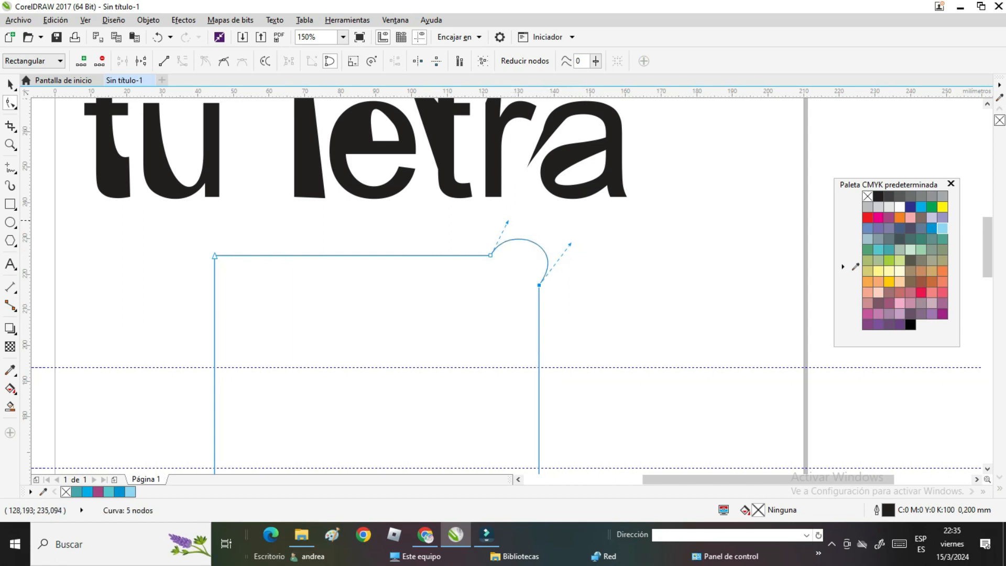
left_click_drag(507, 222, 534, 180)
mouse_move(569, 244)
left_mouse_down()
mouse_move(594, 242)
mouse_move(585, 246)
left_mouse_up()
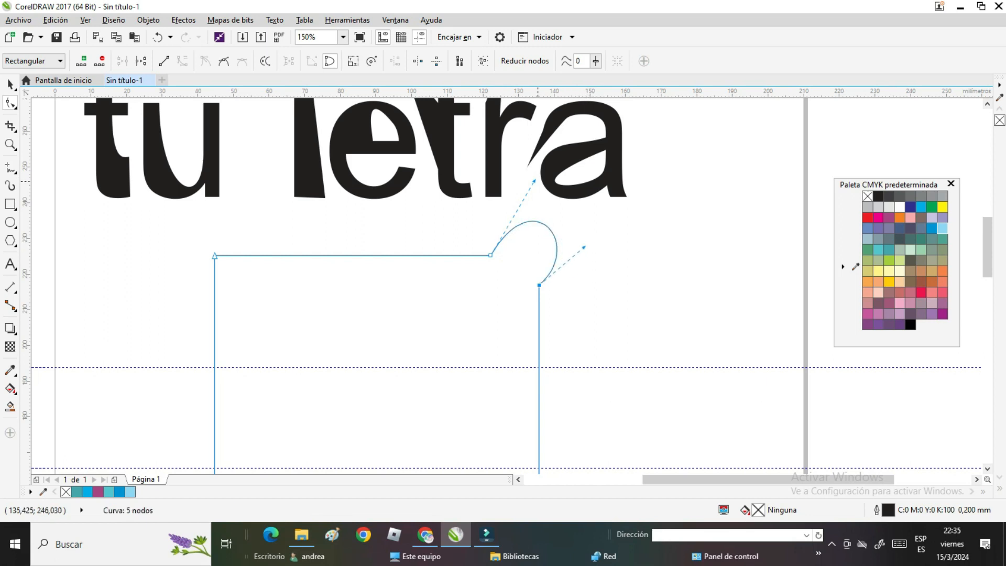
left_click_drag(534, 180, 525, 170)
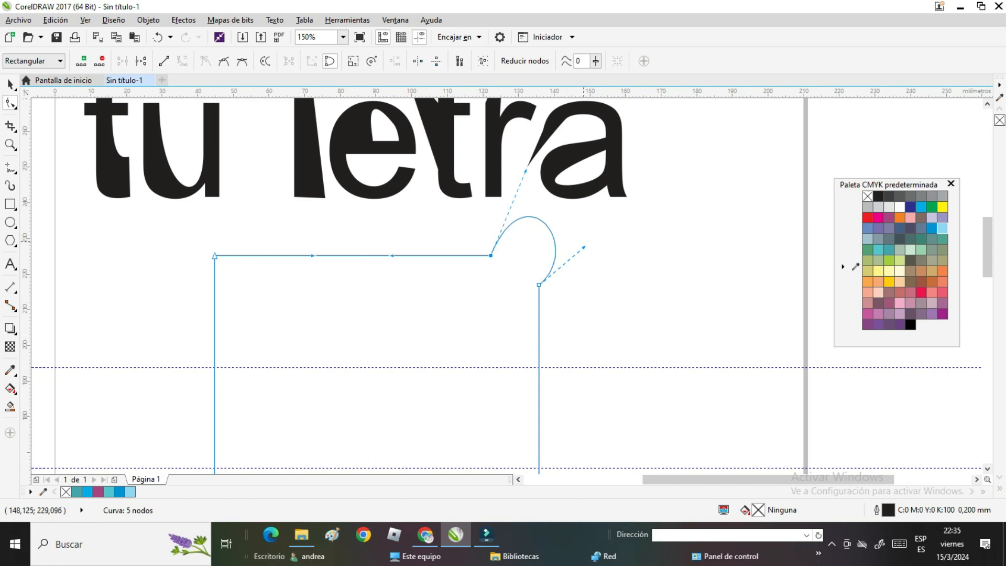
left_click_drag(585, 246, 583, 227)
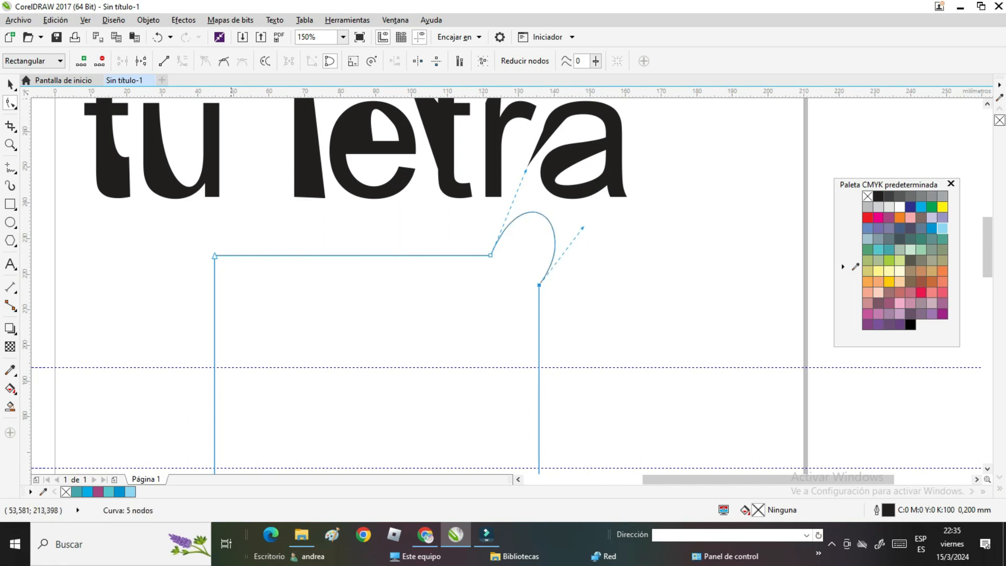
Step: Round the rectangle's upper left corner by adding a node on each adjoining side, deleting the corner node and spreading the new nodes apart
double_click(251, 255)
double_click(214, 304)
double_click(214, 255)
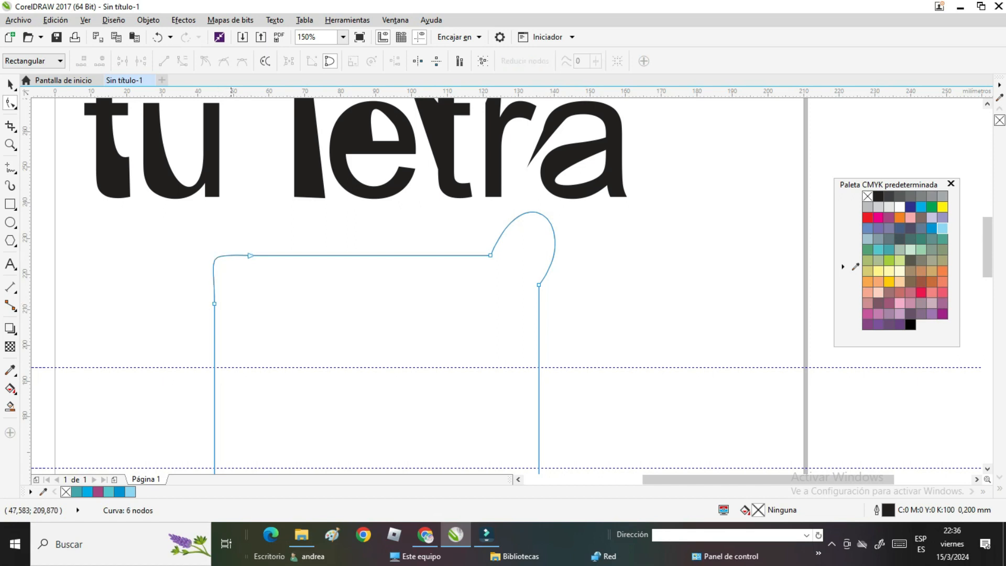
left_click_drag(251, 255, 269, 255)
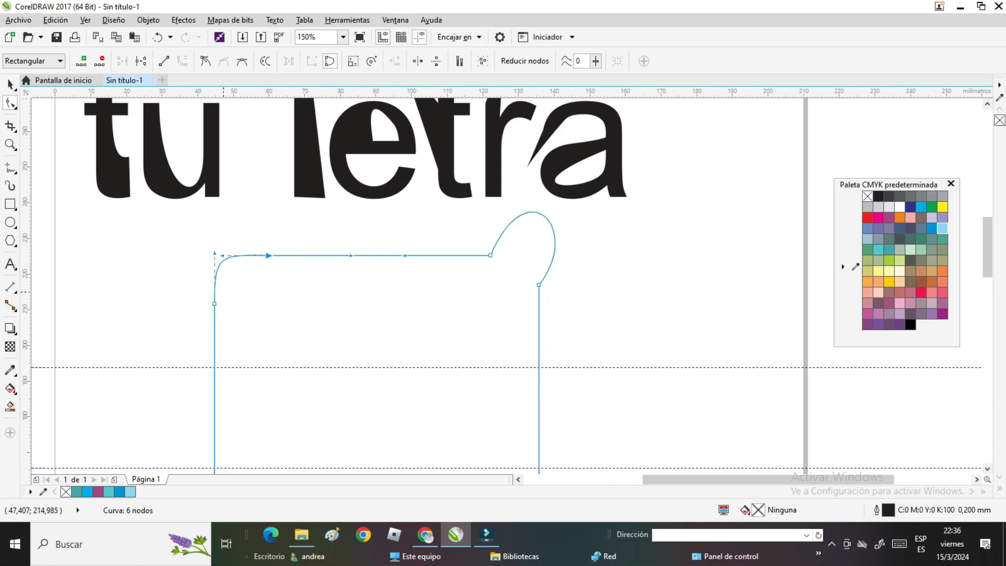
left_click_drag(214, 305, 215, 331)
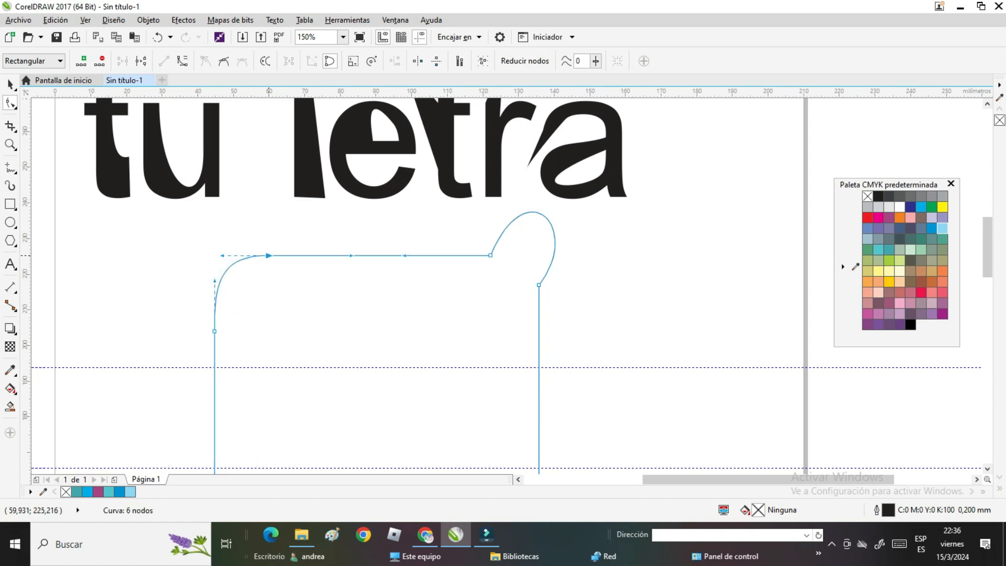
Step: Convert the upper left corner segment to a line and back to a curve, and reshape it into a lobe bulging outward
right_click(268, 256)
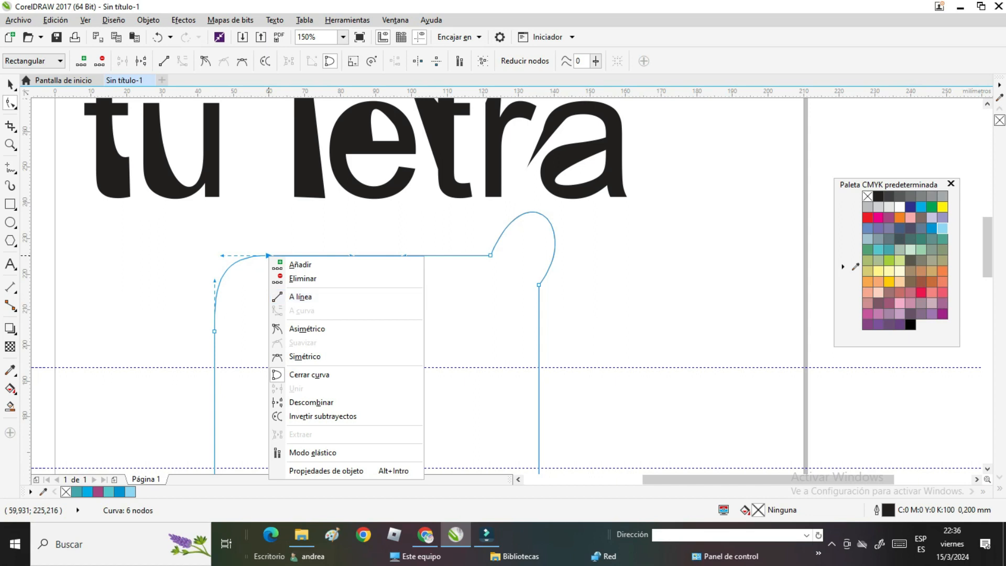
left_click(300, 296)
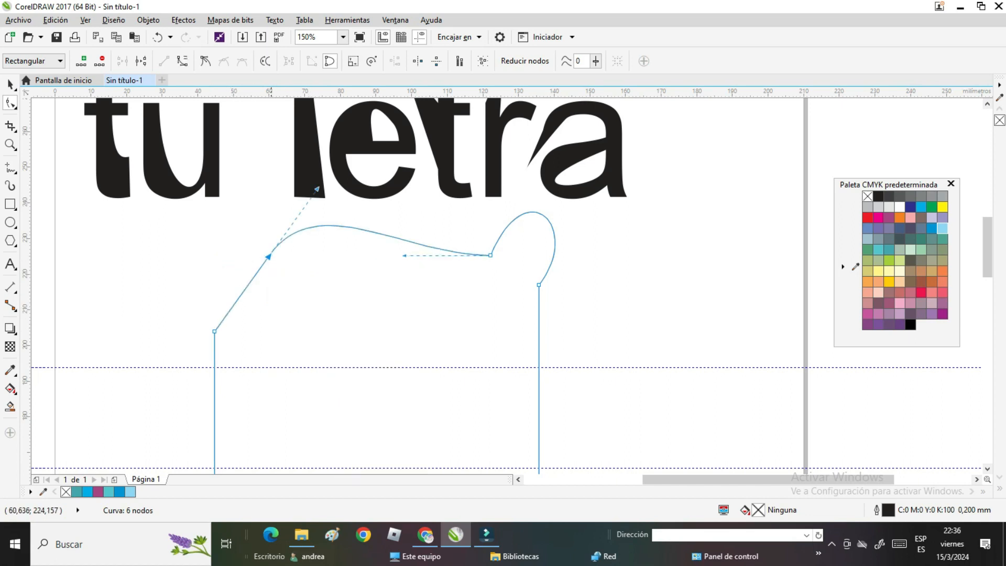
right_click(268, 255)
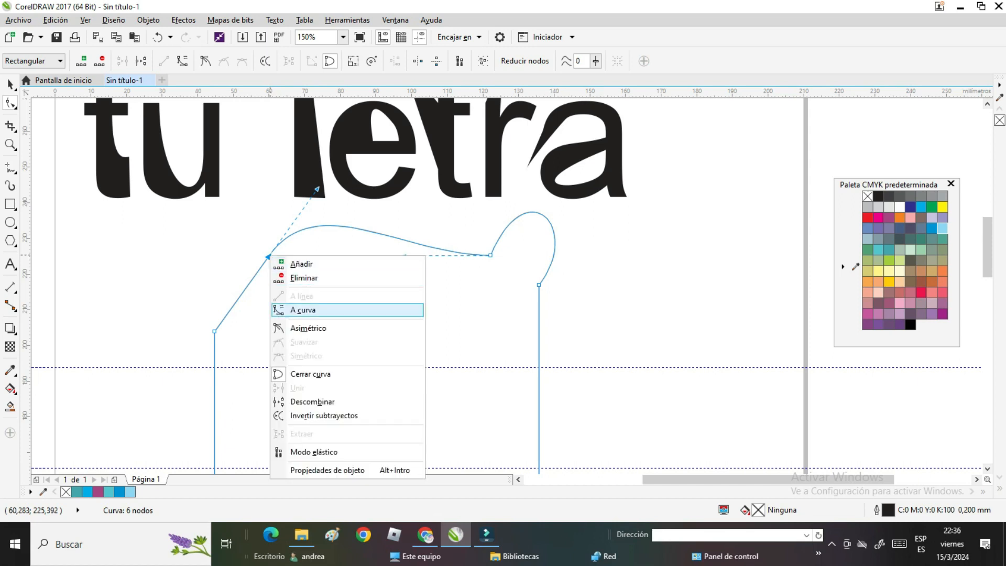
left_click(304, 310)
left_click_drag(270, 250, 207, 252)
left_click(229, 273)
key("Escape")
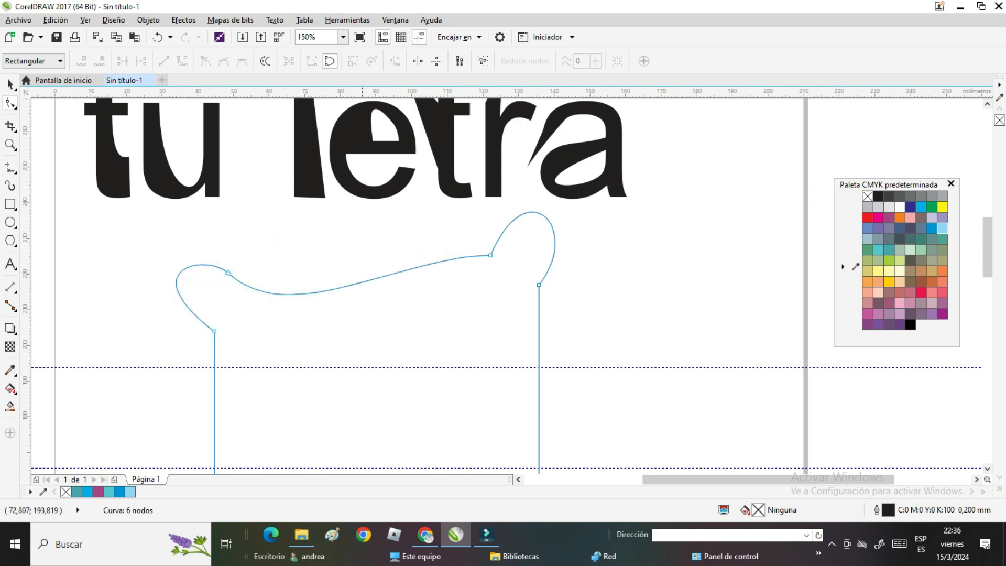
Step: Delete the reshaped rectangle below the "tu letra" lettering
scroll(598, 365, "down", 5)
left_click(10, 83)
left_click(569, 360)
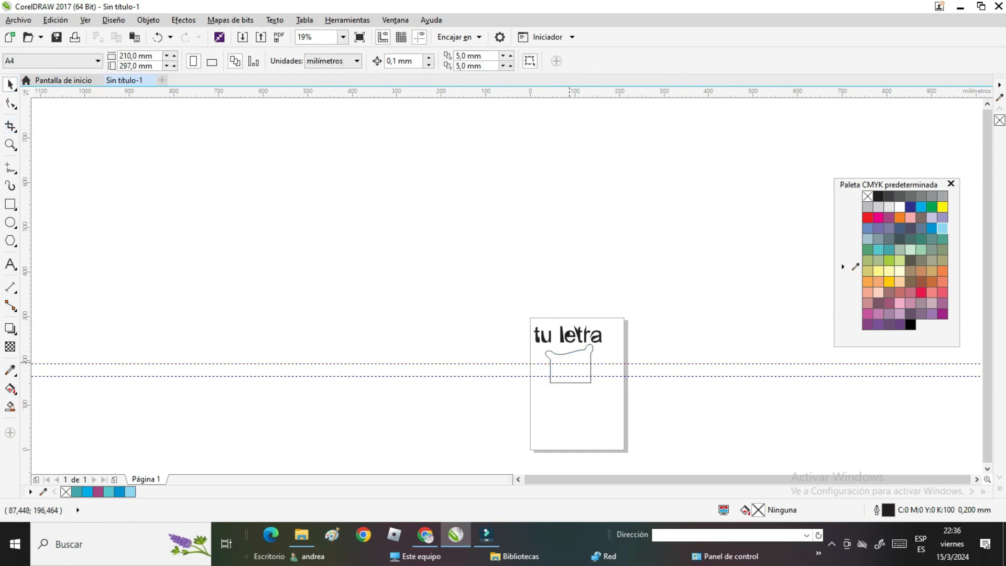
left_click(542, 379)
key("Delete")
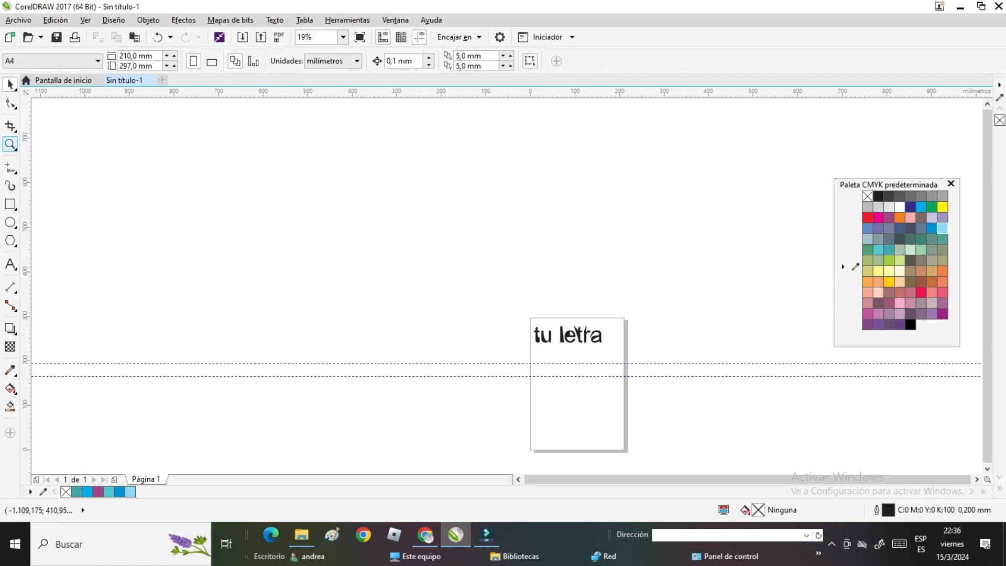
Step: Move the "tu letra" lettering down the page to about X 92.4 mm, Y 194.8 mm, over the horizontal guidelines
left_click(11, 144)
left_click(570, 340)
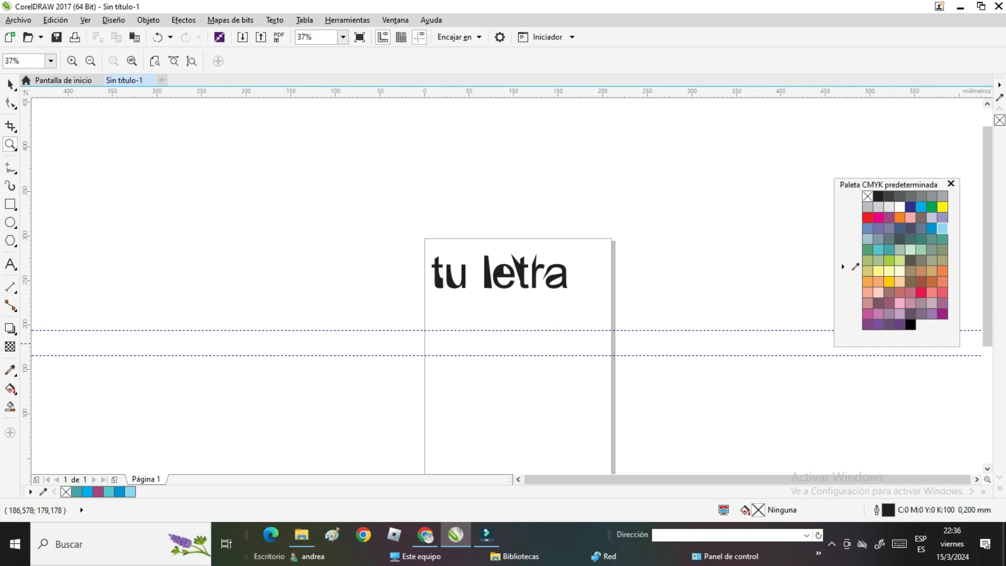
left_click(498, 304)
left_click(11, 84)
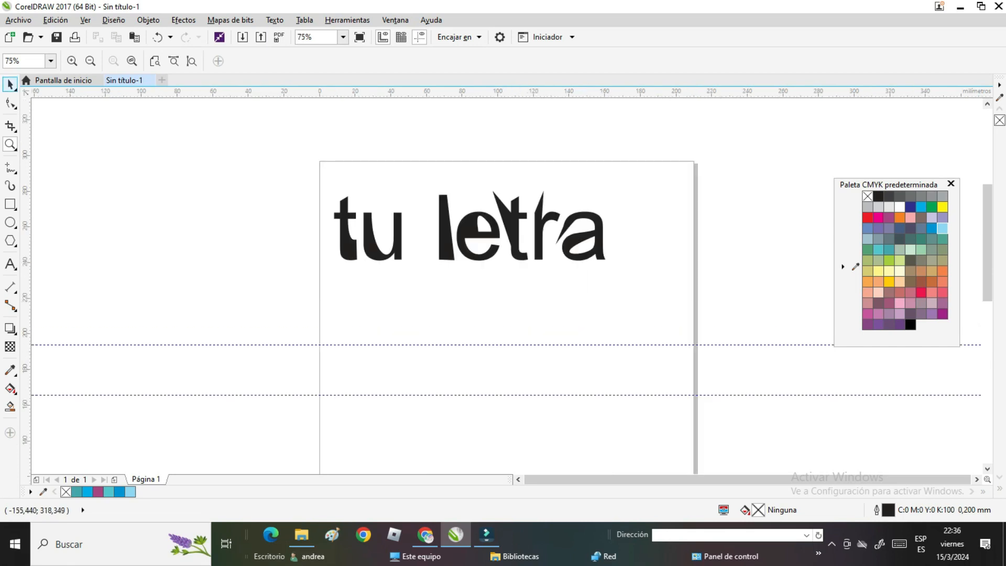
left_click(360, 252)
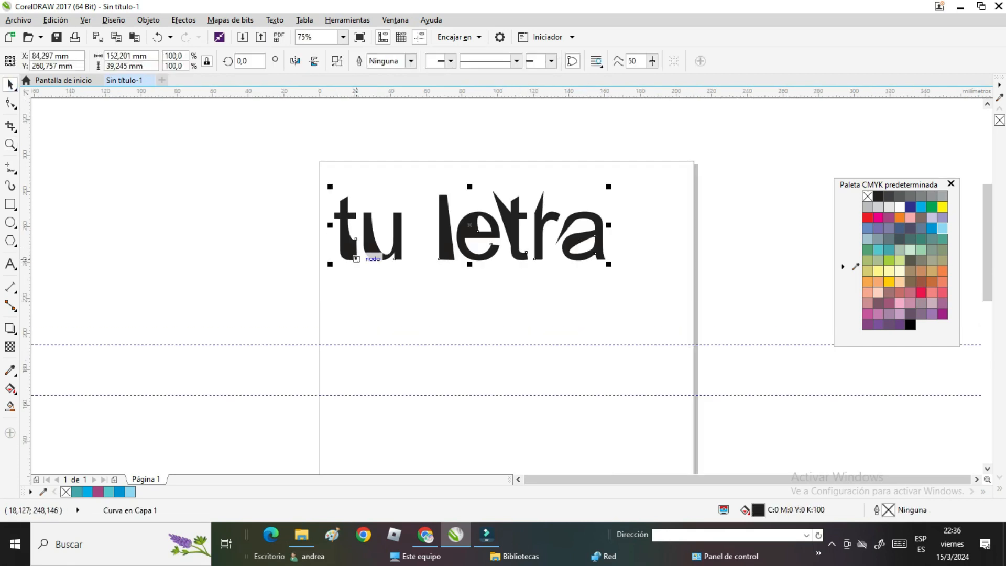
right_click(386, 251)
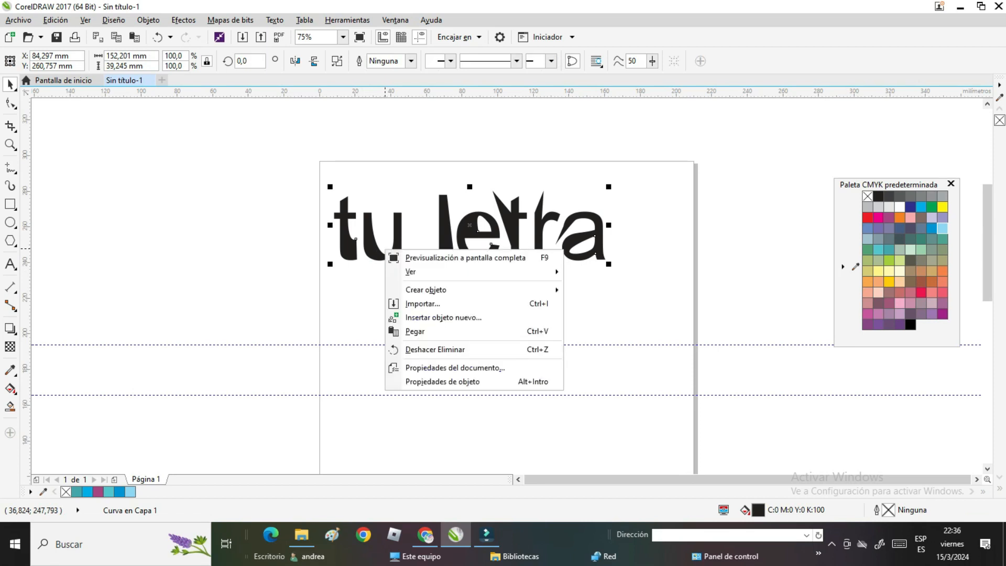
key("Escape")
left_click(372, 258)
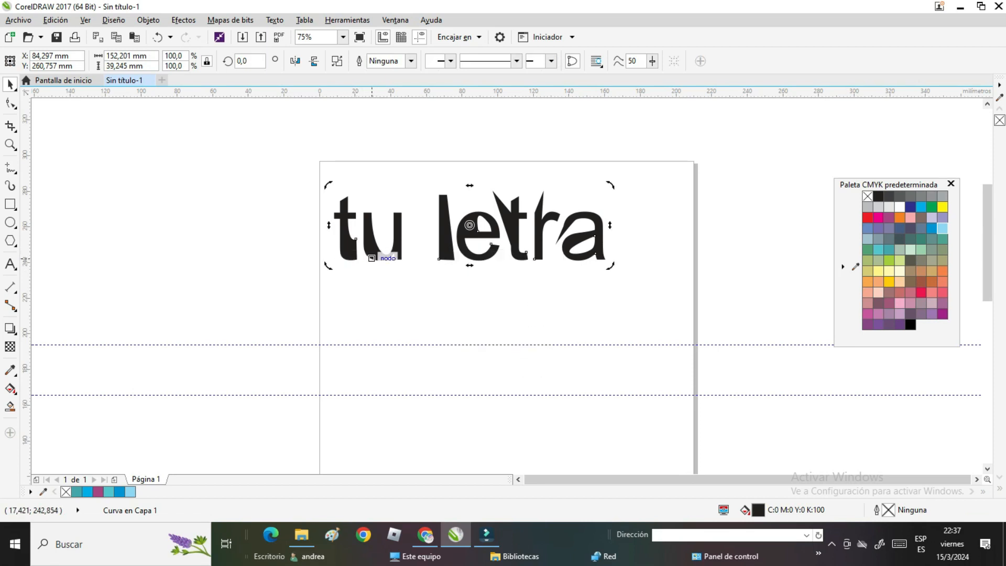
left_click(572, 243)
left_click_drag(575, 241, 590, 355)
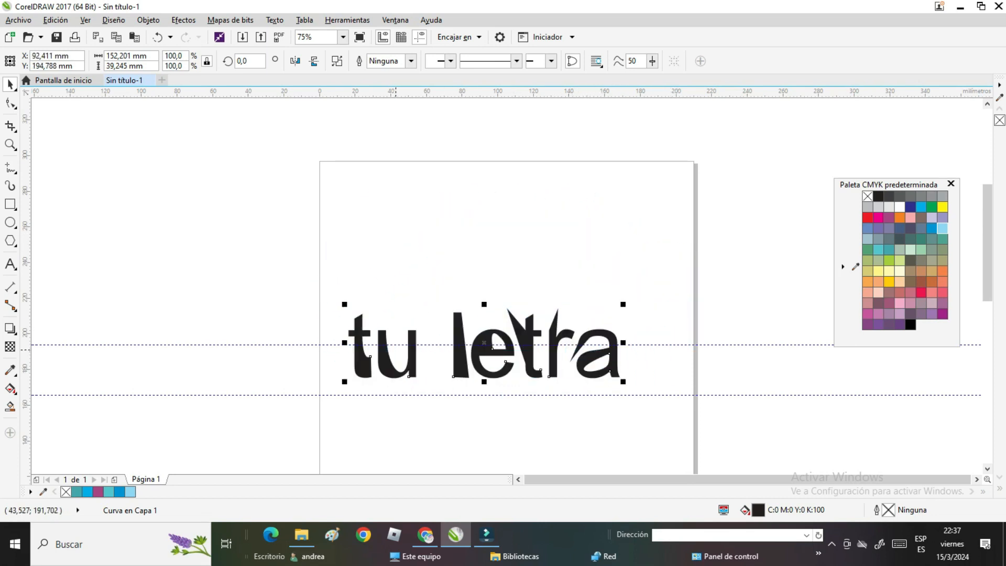
Step: Break the "tu letra" curve apart into separate objects and clear the selection
left_click(419, 370)
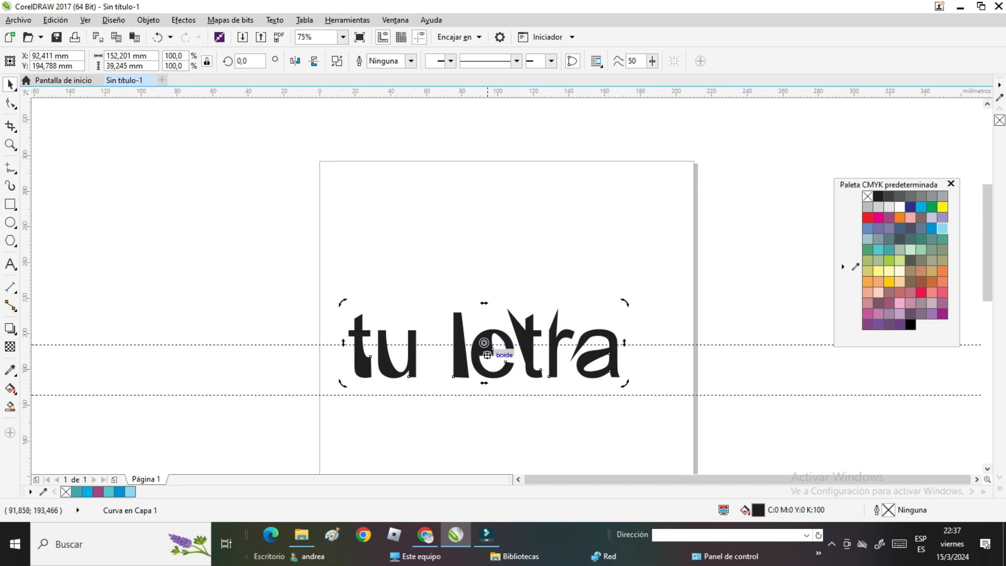
right_click(616, 363)
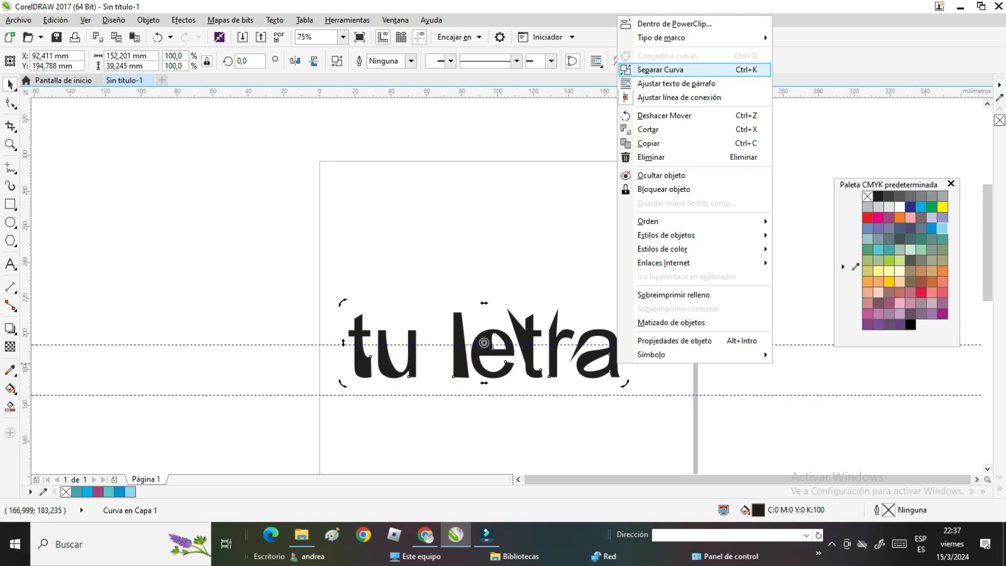
left_click(660, 70)
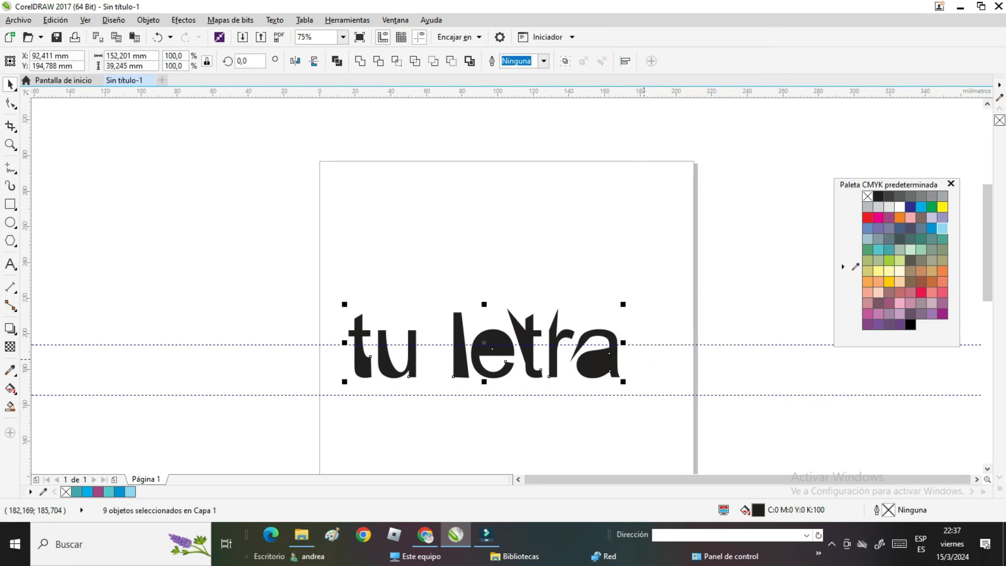
key("Escape")
Step: Move the separated "t", "u" and "l" up into a staggered row around the page's upper left corner
left_click_drag(409, 377, 439, 260)
left_click_drag(369, 356, 242, 194)
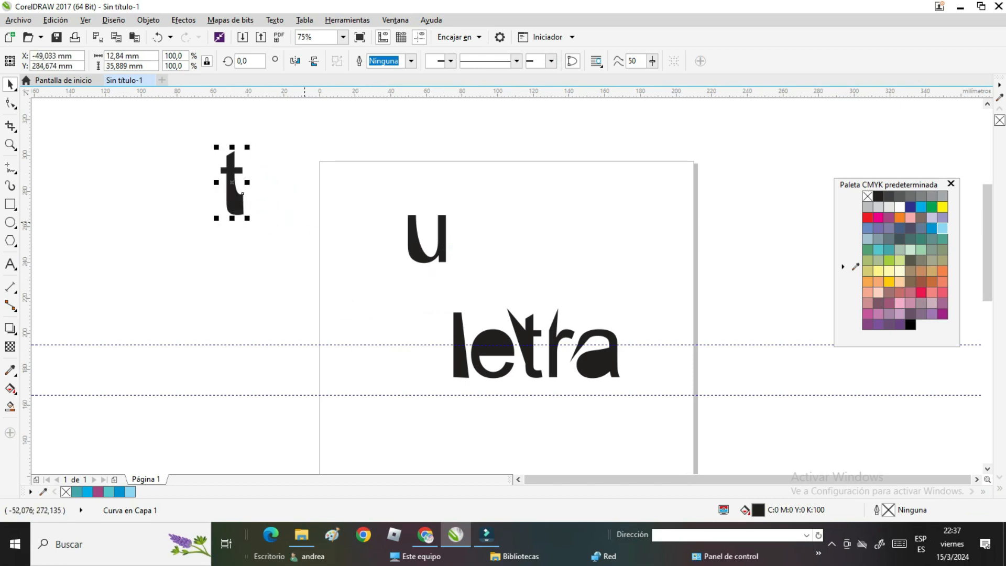
left_click_drag(463, 330, 539, 174)
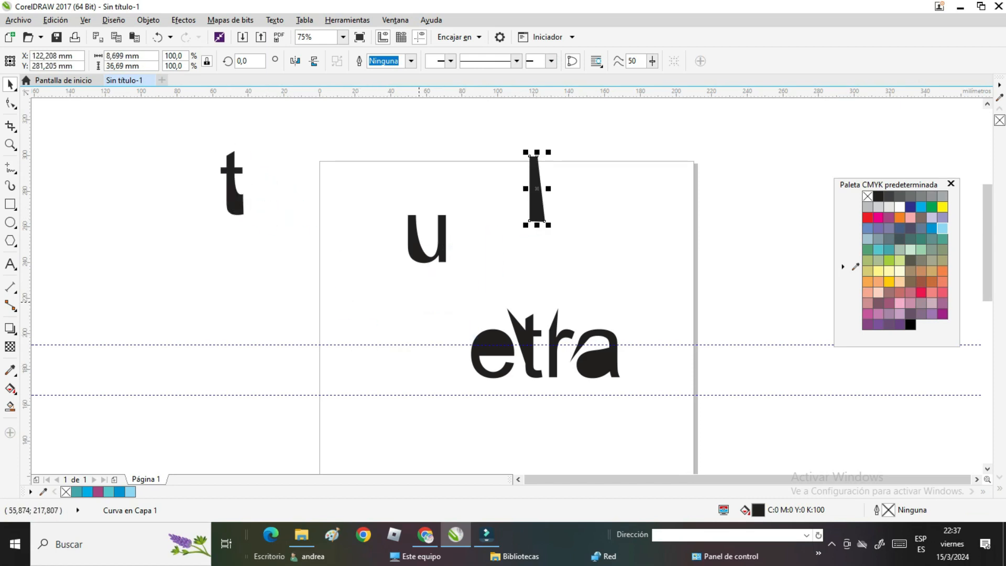
left_click_drag(427, 241, 275, 225)
left_click_drag(537, 194, 323, 187)
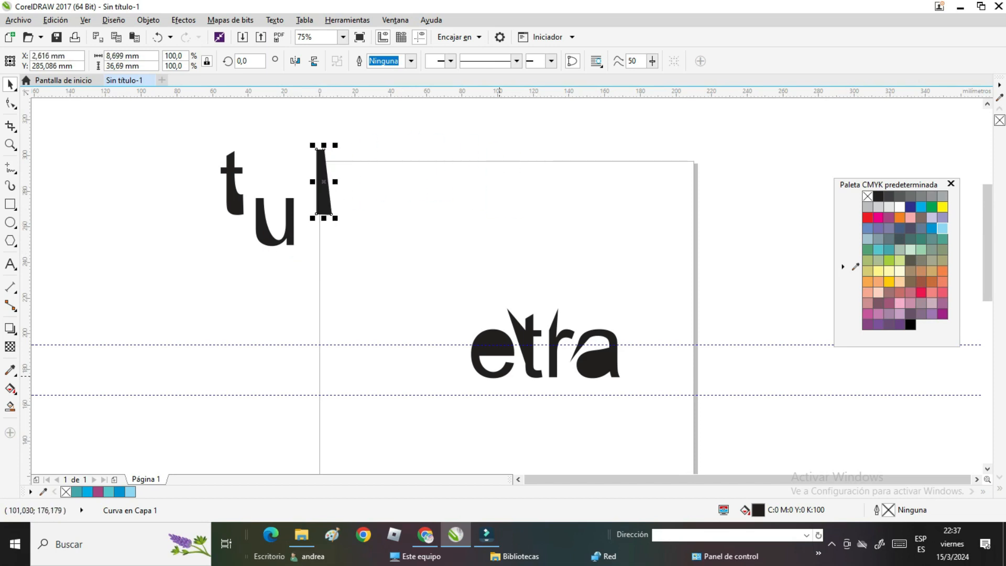
Step: Continue the staggered row by moving the outer shapes of "e", "t", "r" and "a" up beside the "l", and deselect everything
left_click_drag(495, 340, 365, 217)
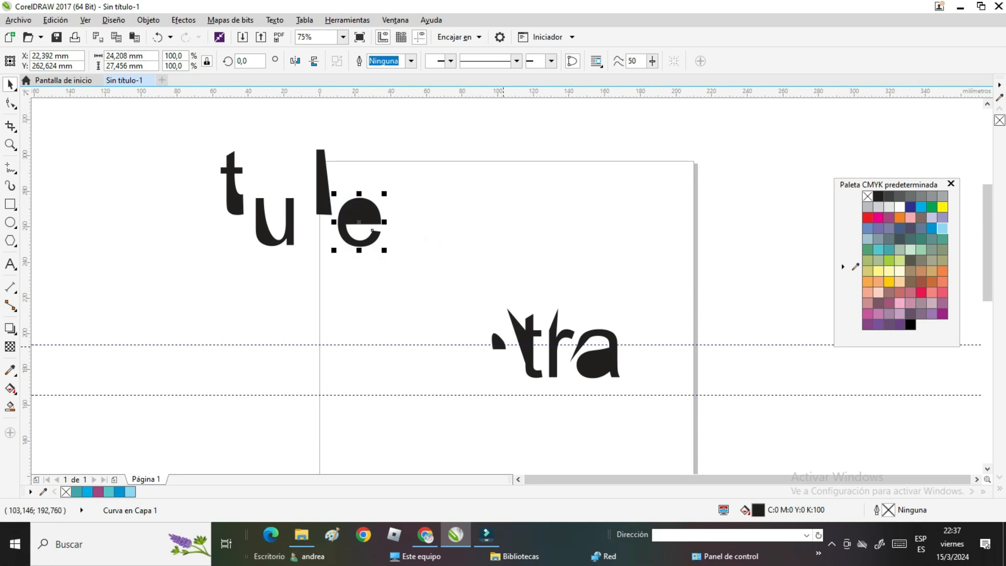
left_click_drag(544, 370, 407, 212)
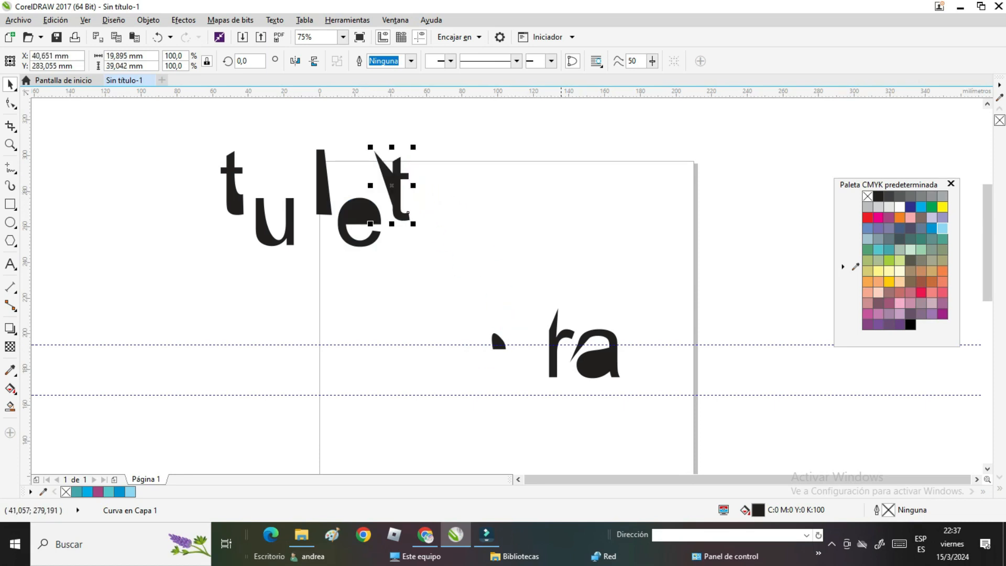
left_click_drag(549, 375, 425, 255)
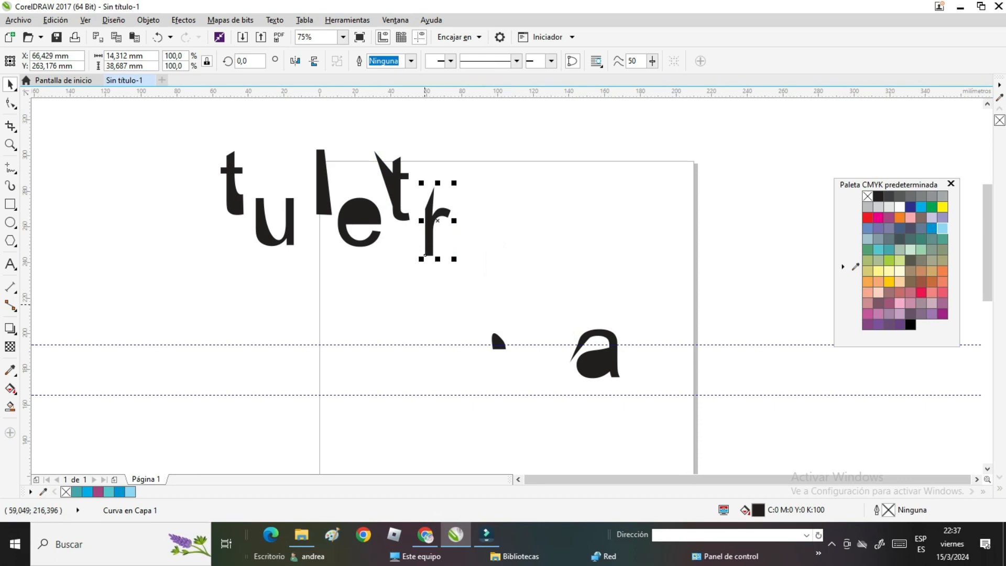
left_click_drag(617, 360, 507, 235)
right_click(467, 288)
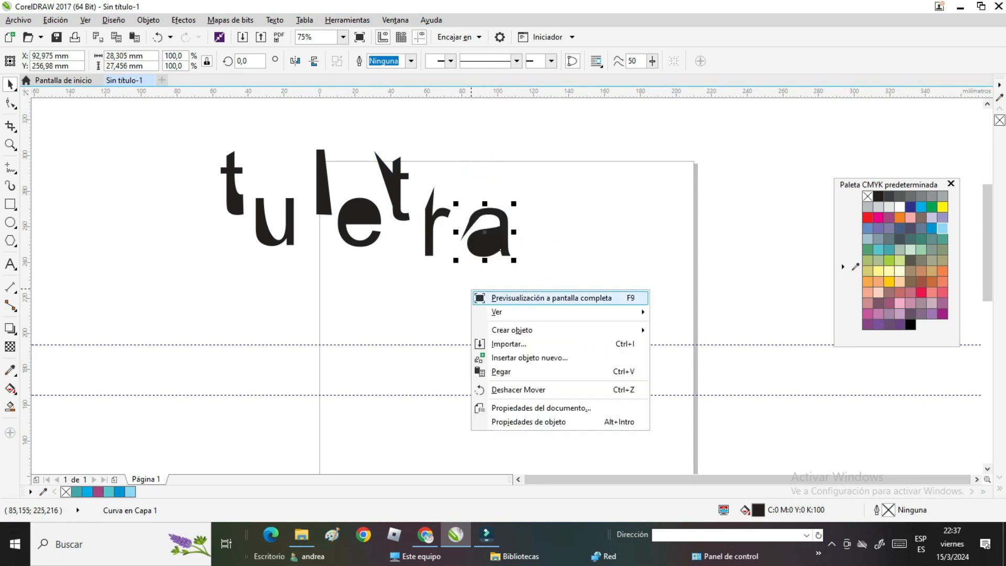
left_click(624, 224)
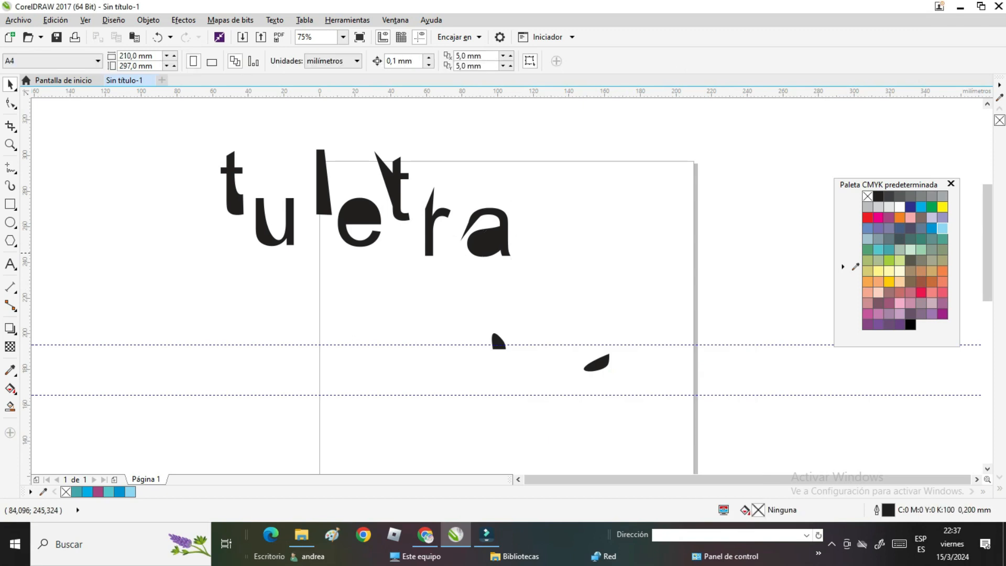
right_click(489, 247)
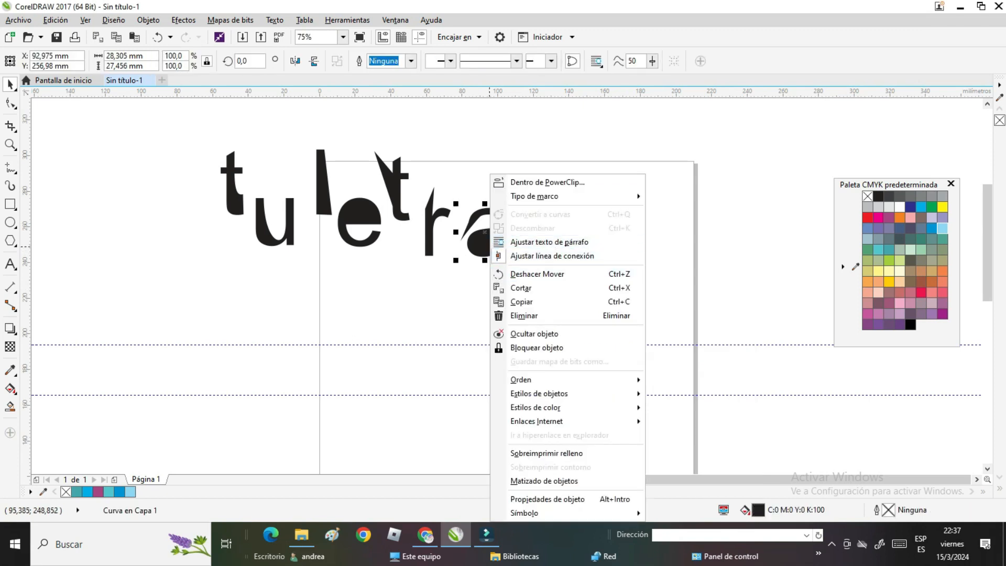
left_click(421, 292)
right_click(421, 292)
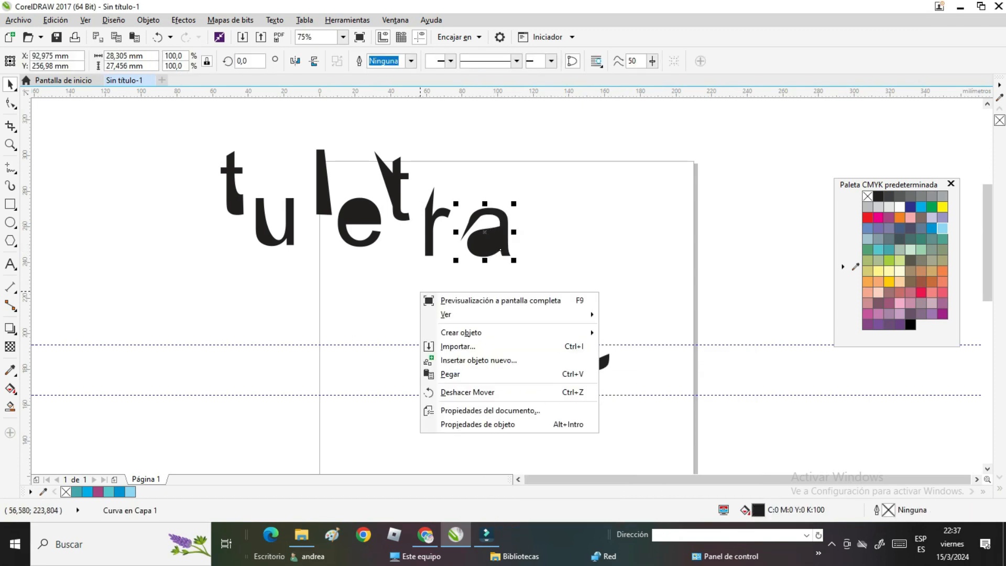
key("Escape")
Step: Draw an unfilled rectangle about 34.6 mm wide and 35.6 mm high on the page below the lettering and check its convert-to-curves option
key("F6")
left_click_drag(383, 287, 445, 351)
left_click(10, 84)
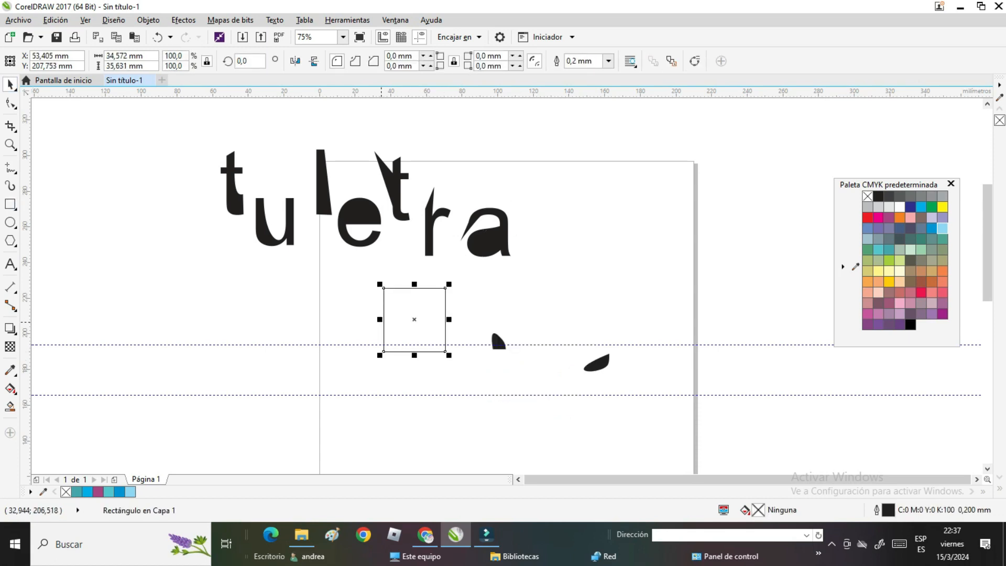
right_click(403, 286)
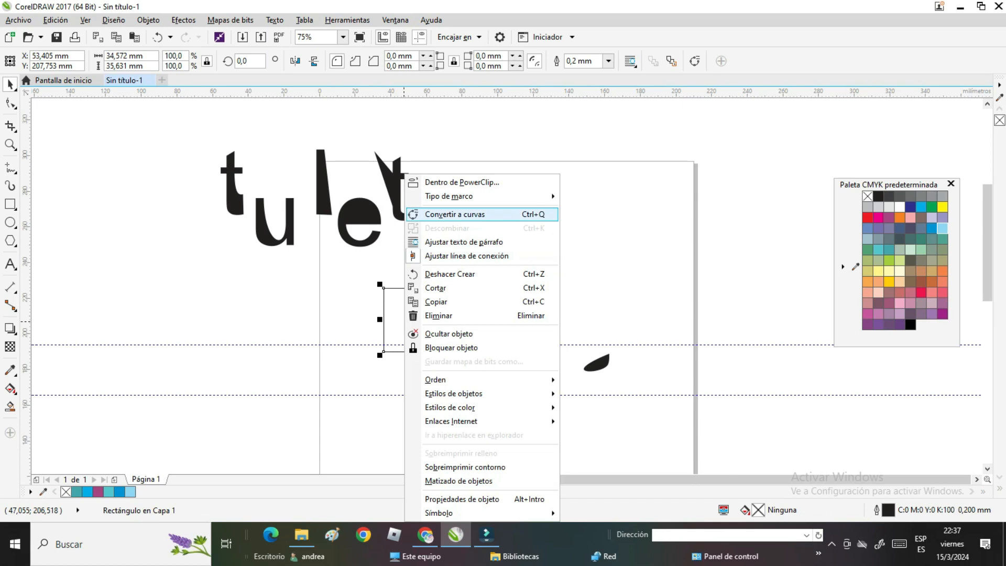
key("Escape")
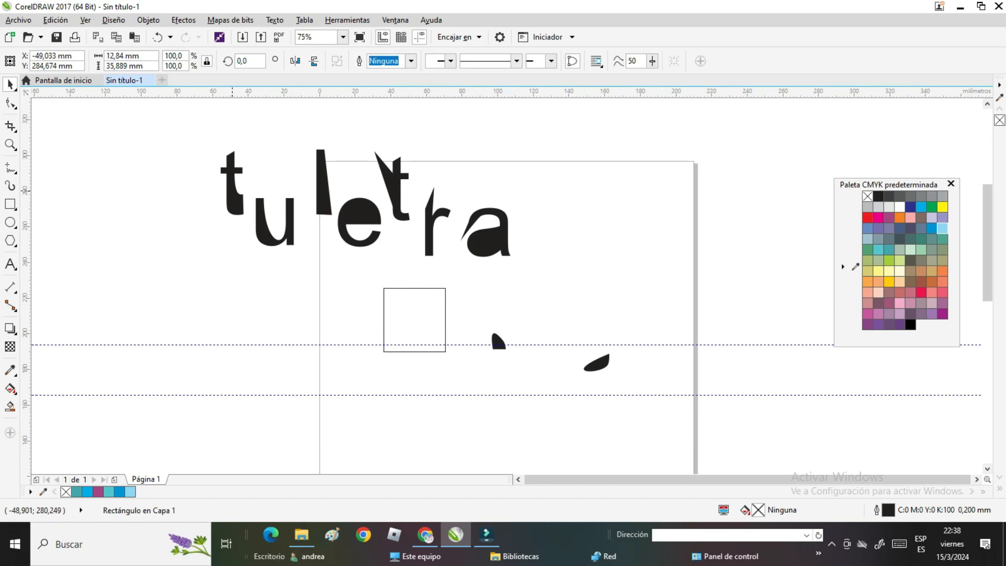
Step: Select the separated letters "t", "u", "l", "e", "t", "r" and "a" one after another to check each as an individual object
left_click(231, 195)
left_click(286, 236)
left_click(323, 199)
left_click(362, 230)
left_click(397, 204)
left_click(424, 255)
left_click(486, 238)
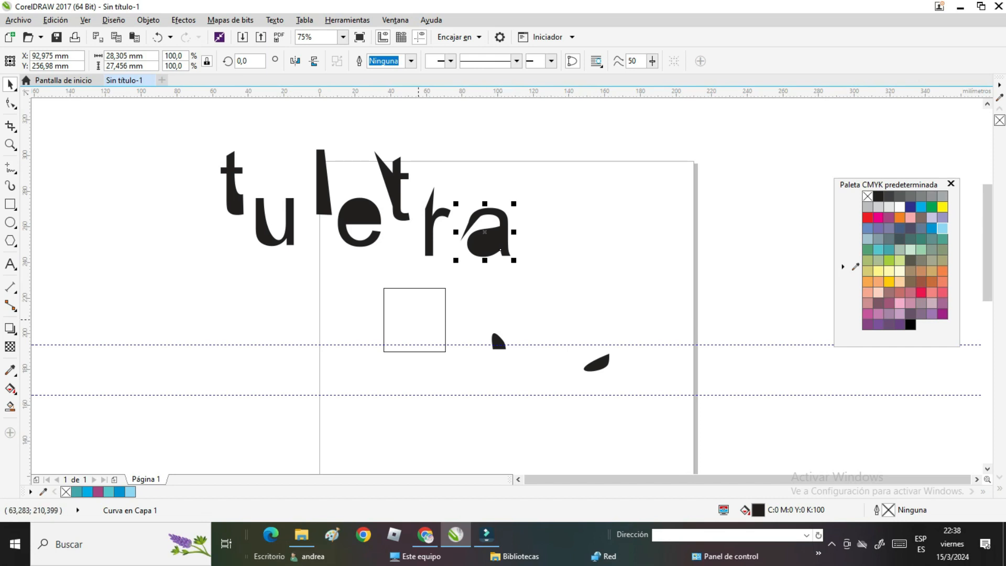
Step: Activate the Rectangle tool
key("F6")
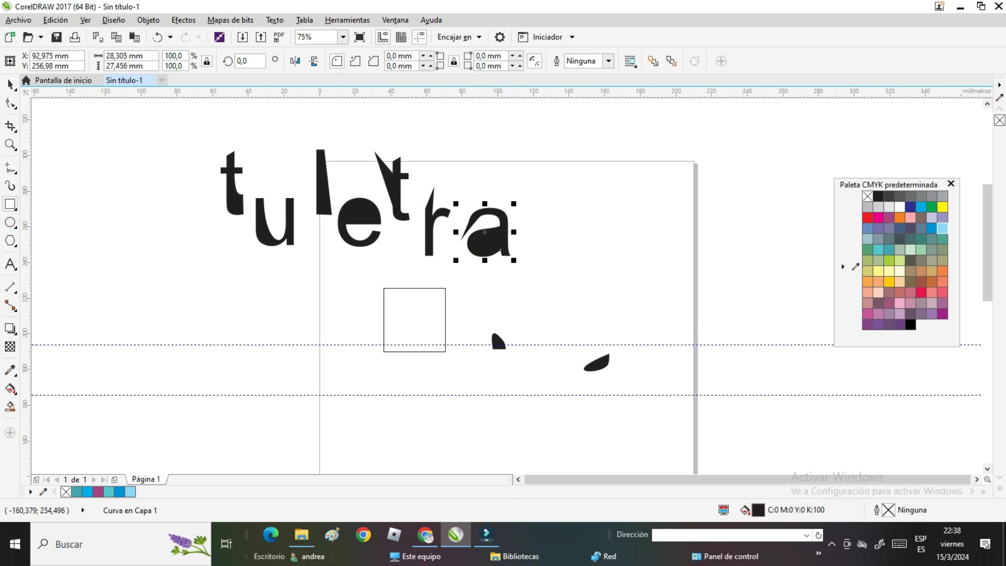